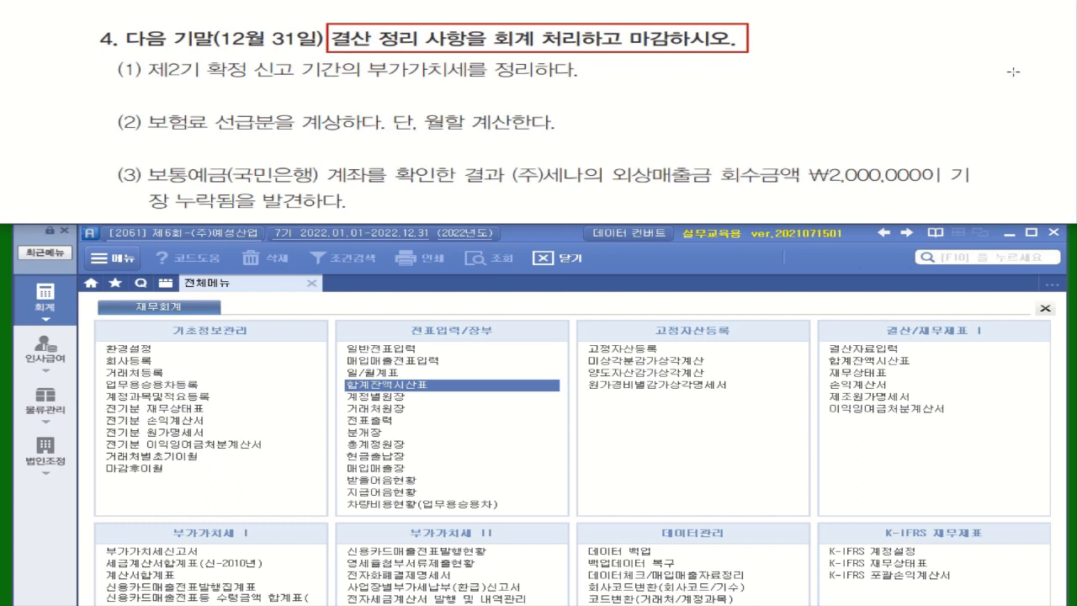
# Step: Load the VAT return (부가가치세신고서) for 2022-10-01 to 12-31 as a regular filing, refresh its data, and check output, input and net tax
pyautogui.moveTo(152, 81); pyautogui.dragTo(578, 81)
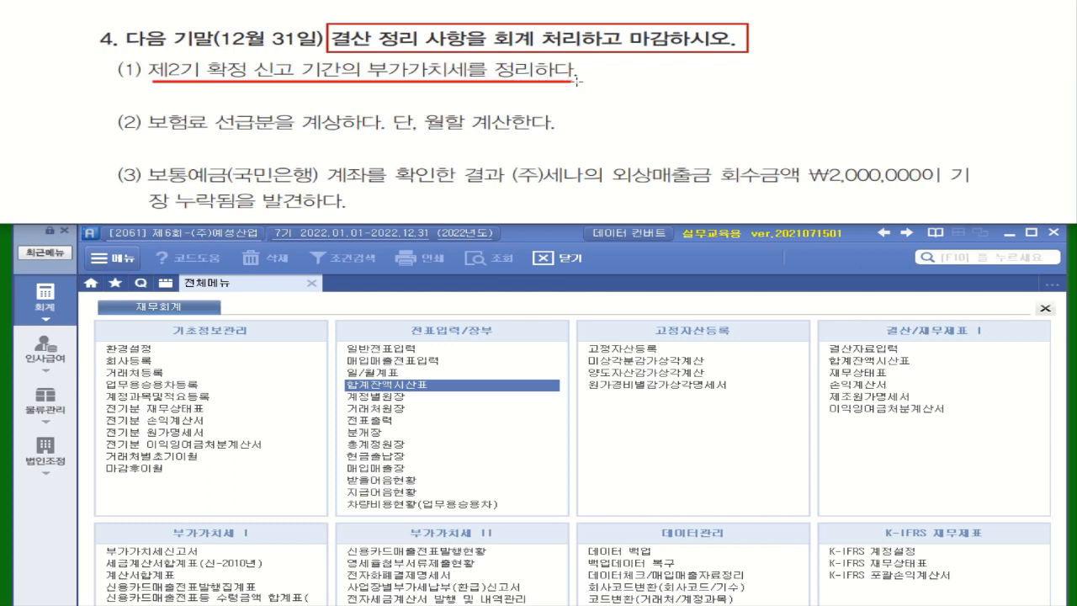
pyautogui.click(182, 554)
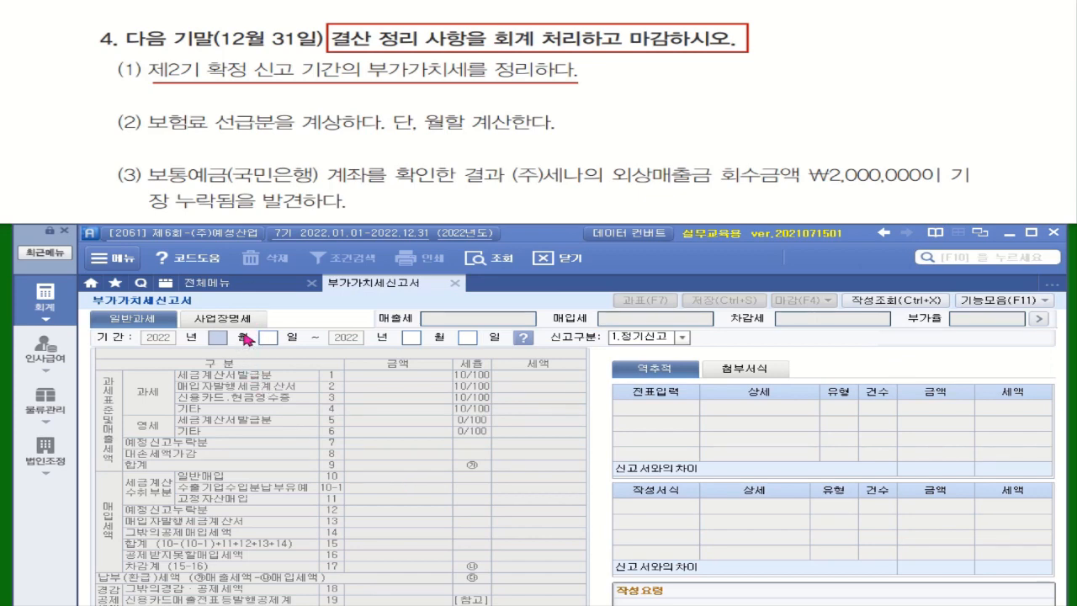
pyautogui.write('10')
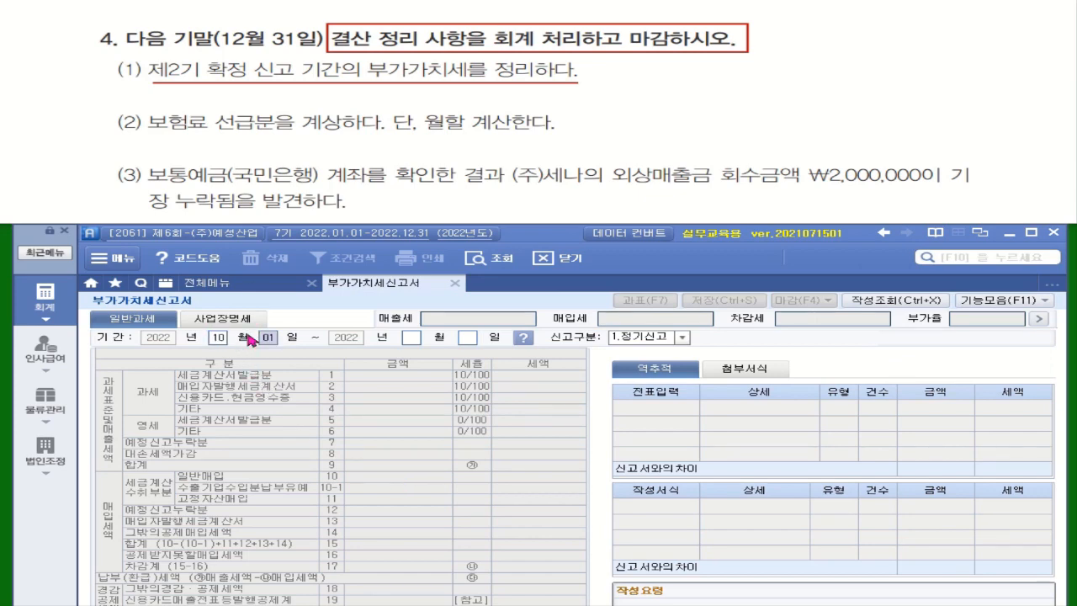
pyautogui.write('011231')
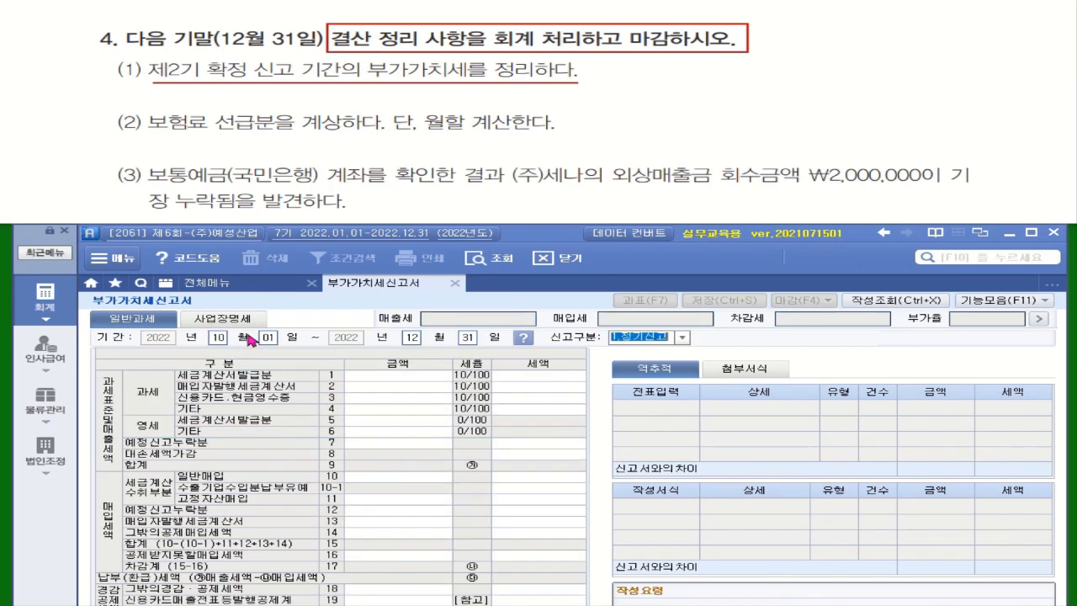
pyautogui.press('Return')
pyautogui.click(993, 338)
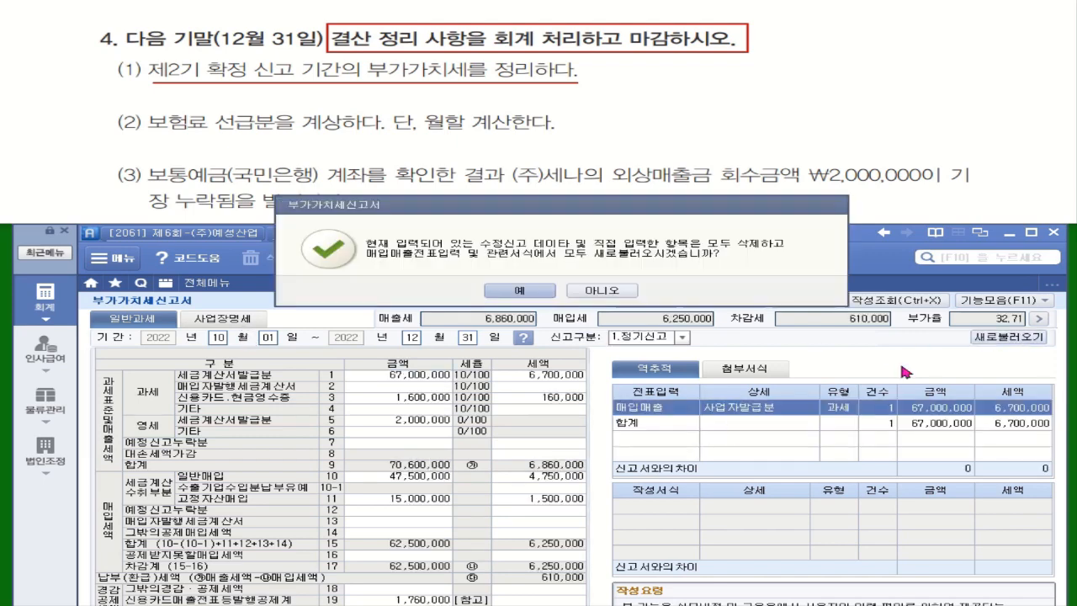
pyautogui.click(505, 294)
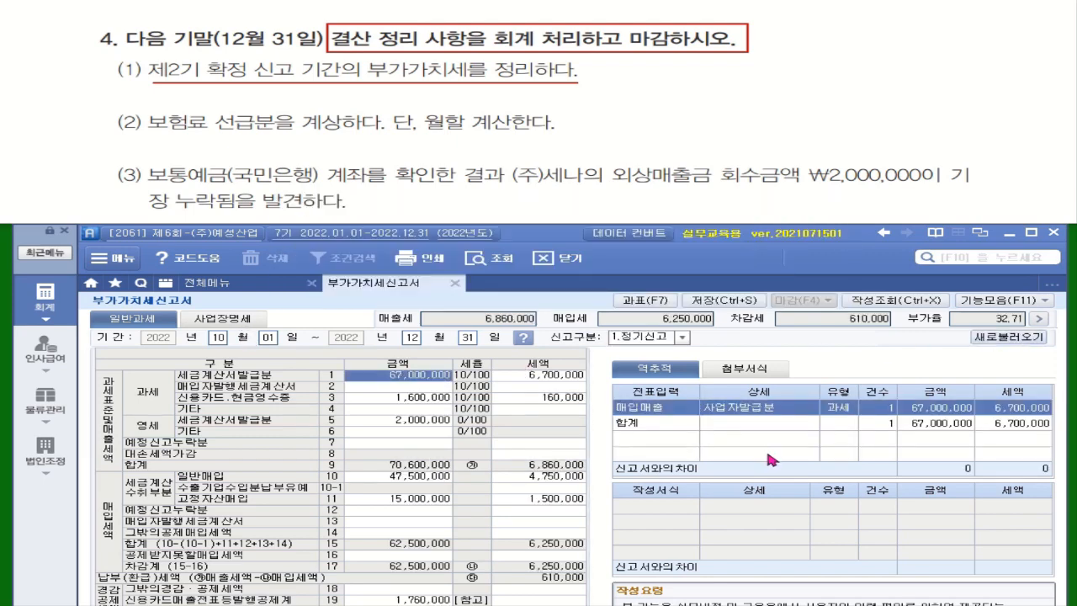
pyautogui.click(476, 319)
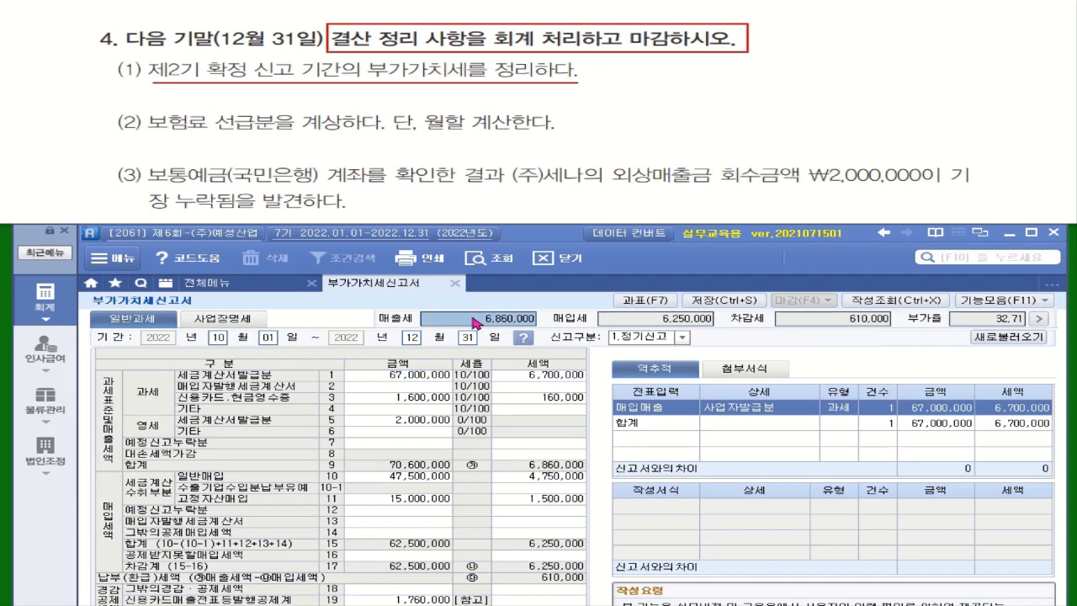
pyautogui.click(654, 325)
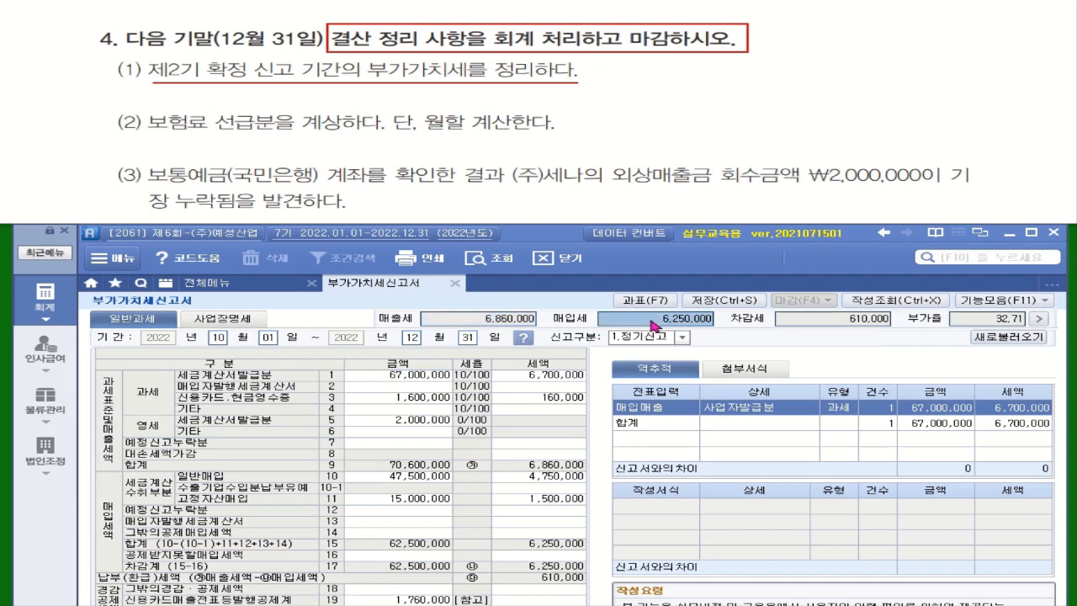
pyautogui.click(846, 320)
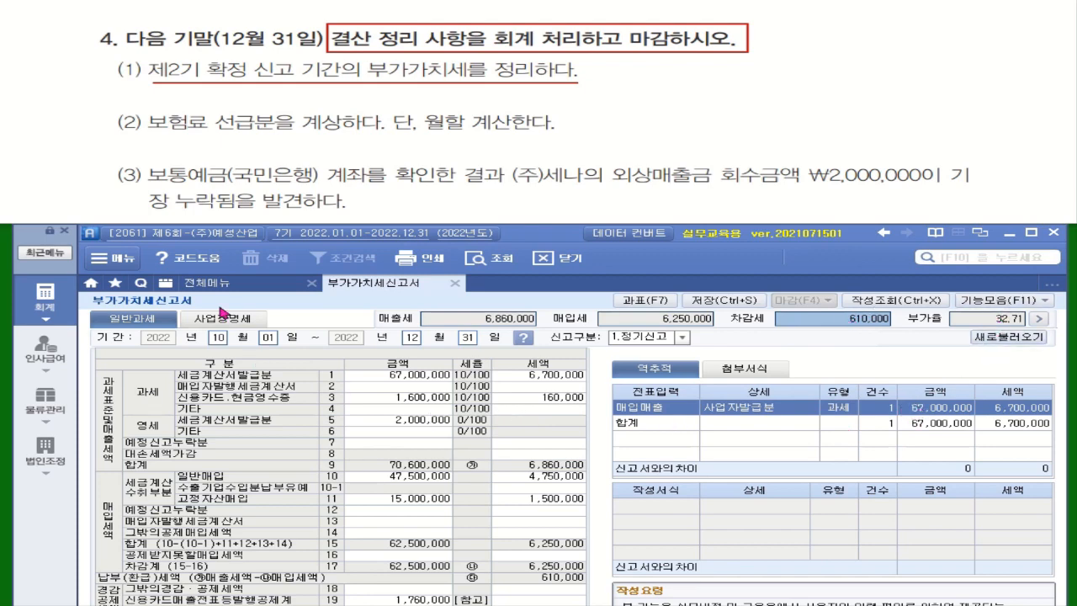
# Step: Open general voucher entry (일반전표입력) for December 31
pyautogui.click(217, 288)
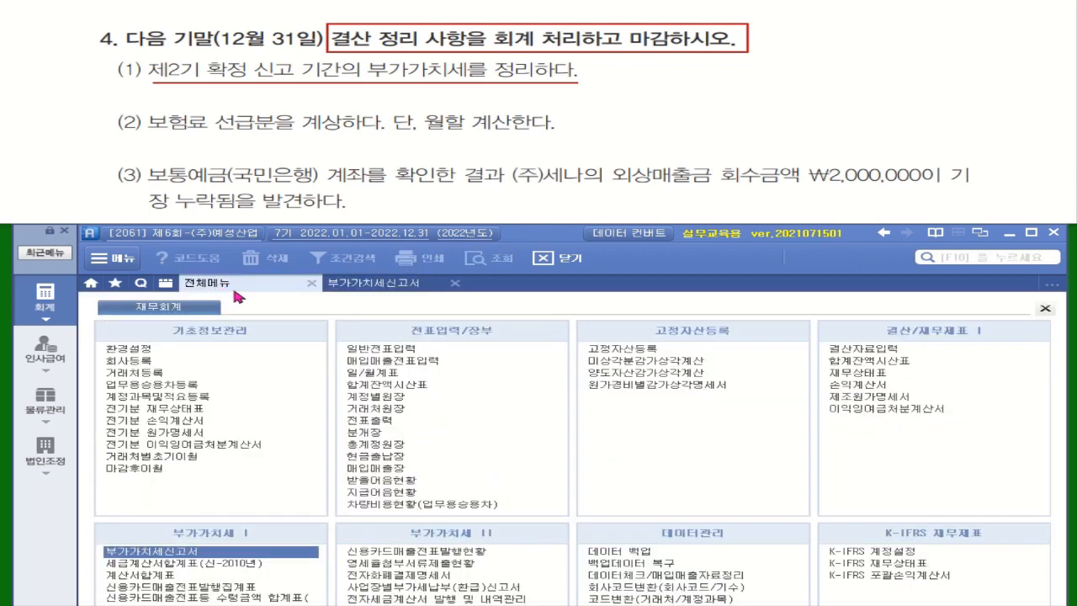
pyautogui.click(410, 348)
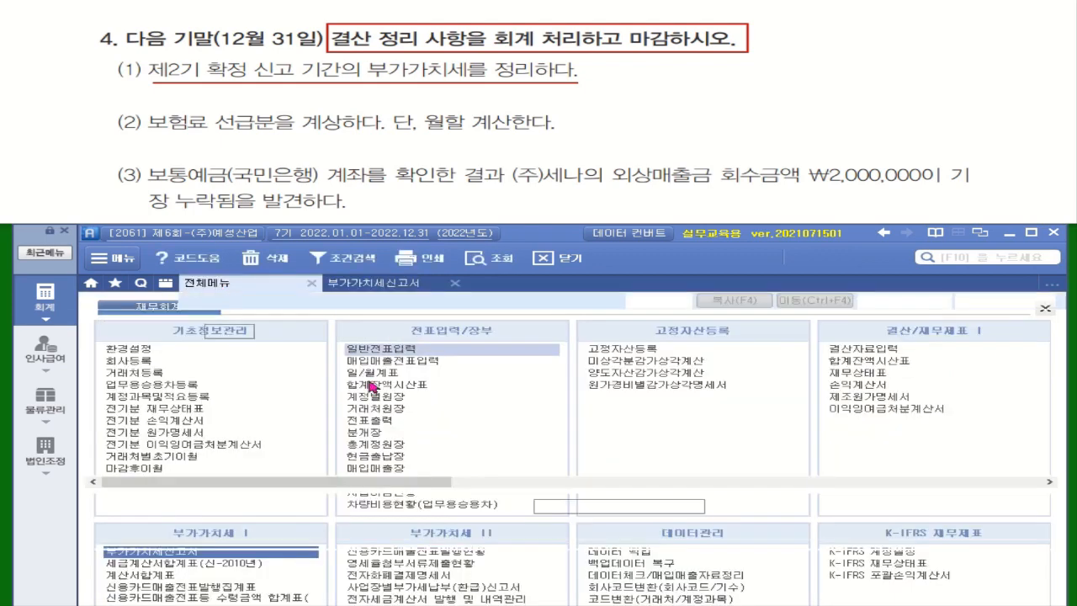
pyautogui.click(245, 332)
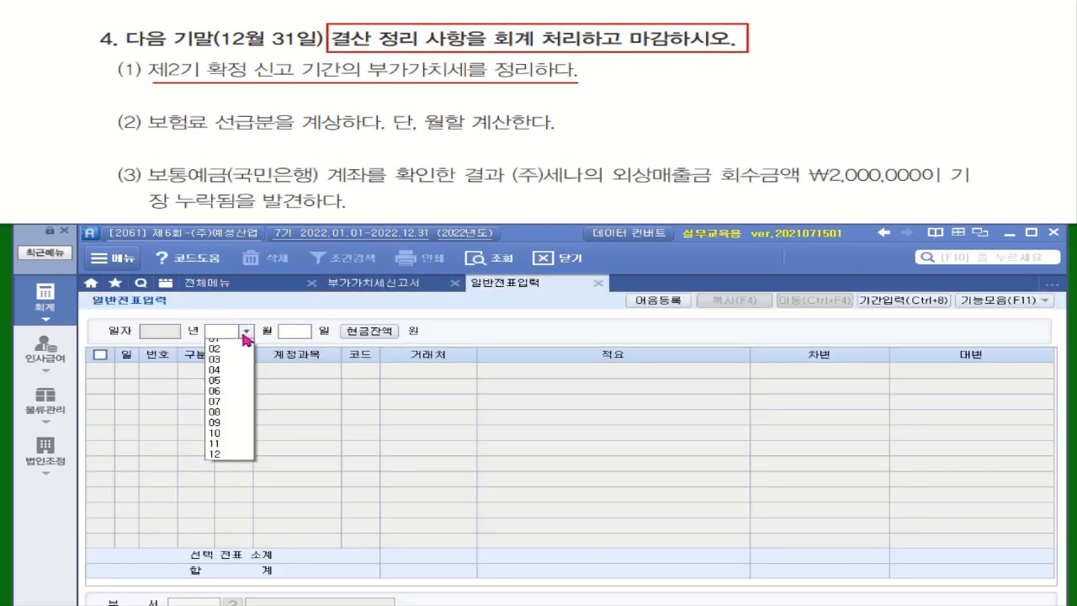
pyautogui.click(221, 455)
pyautogui.write('31')
pyautogui.press('Return')
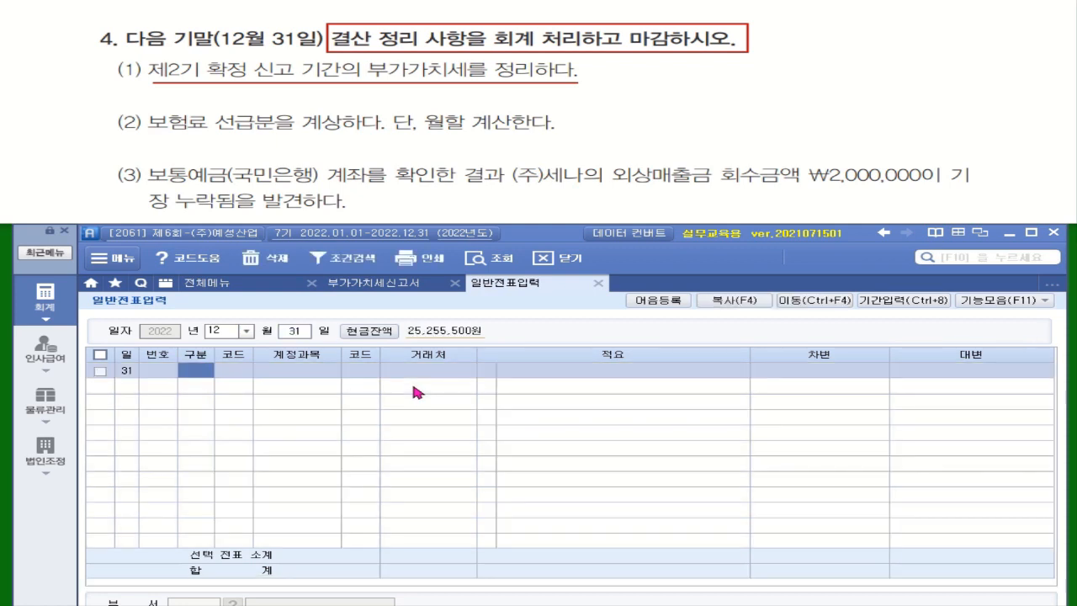
# Step: Start a debit line in the December 31 voucher using account 255 부가가치세예수금
pyautogui.write('3')
pyautogui.press('Return')
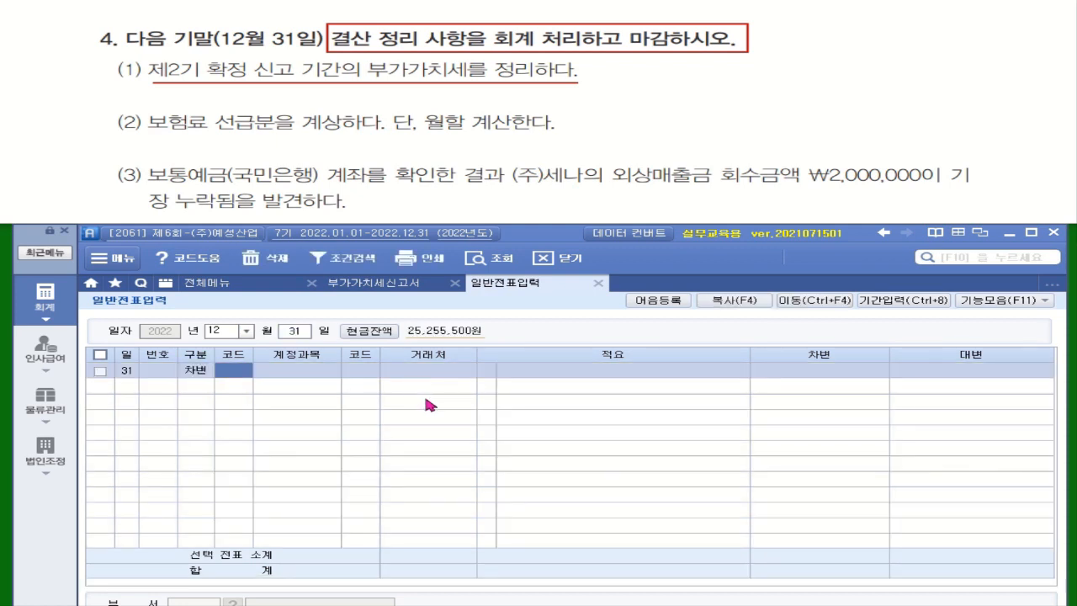
pyautogui.write('북ㅏ')
pyautogui.press('Return')
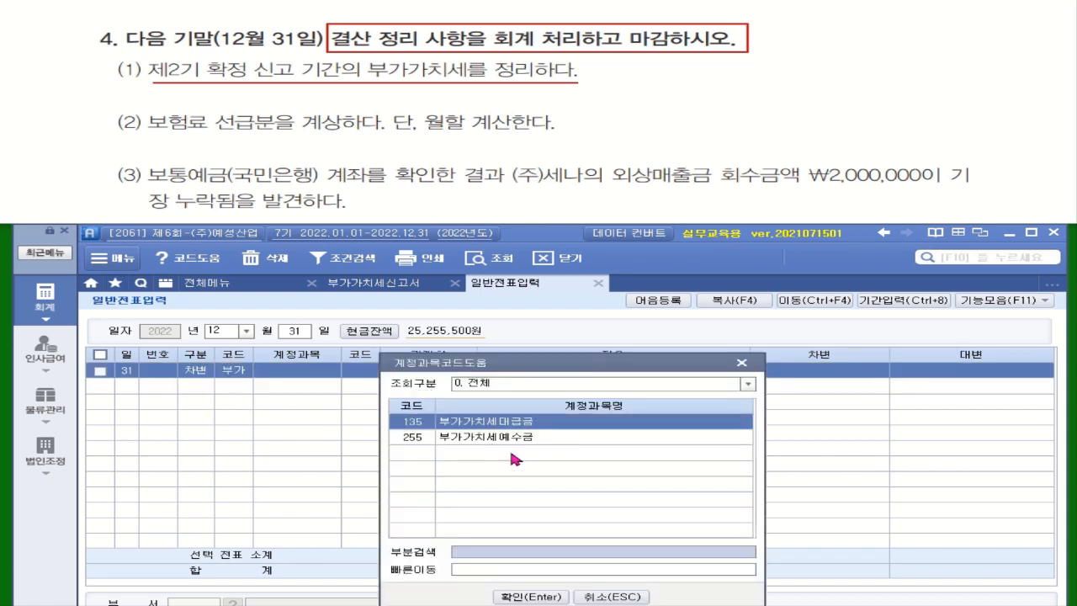
pyautogui.doubleClick(535, 436)
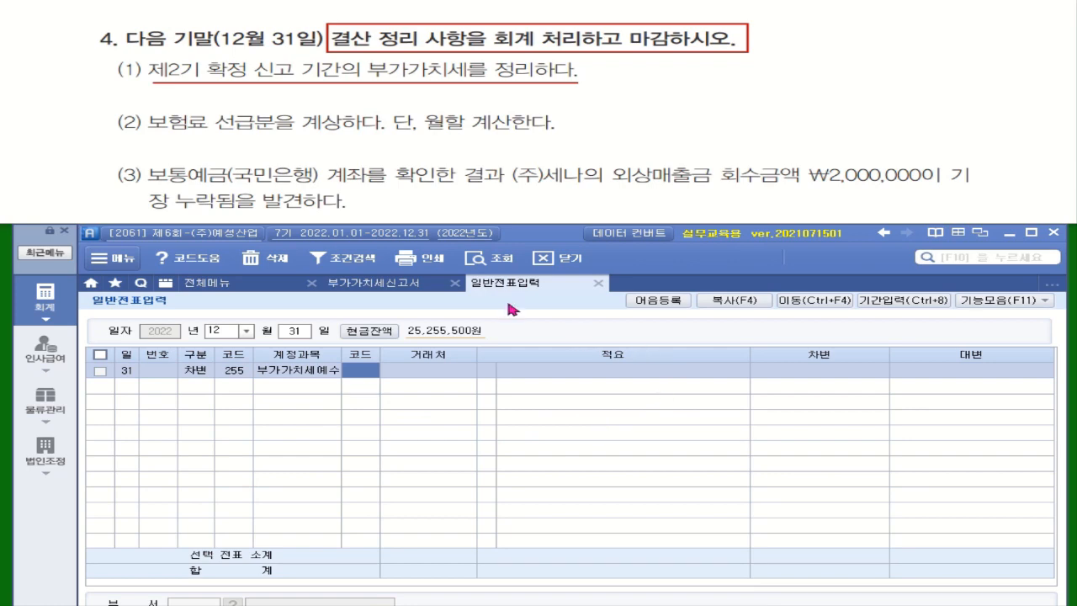
# Step: Look up the output tax (매출세) in the VAT return and enter 6,860,000 as the debit amount for 부가가치세예수금
pyautogui.click(412, 288)
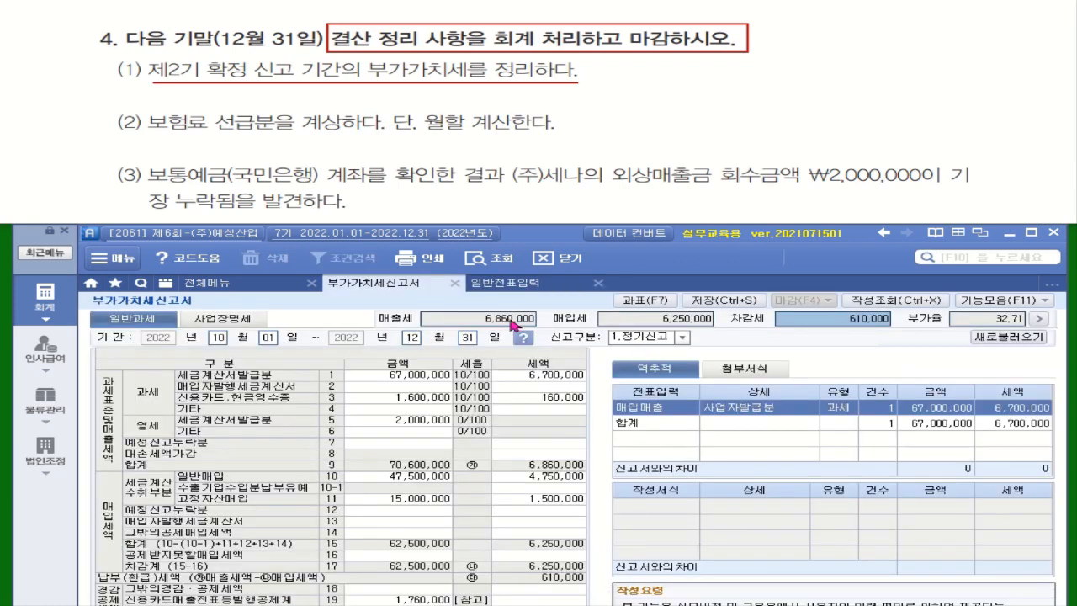
pyautogui.click(513, 321)
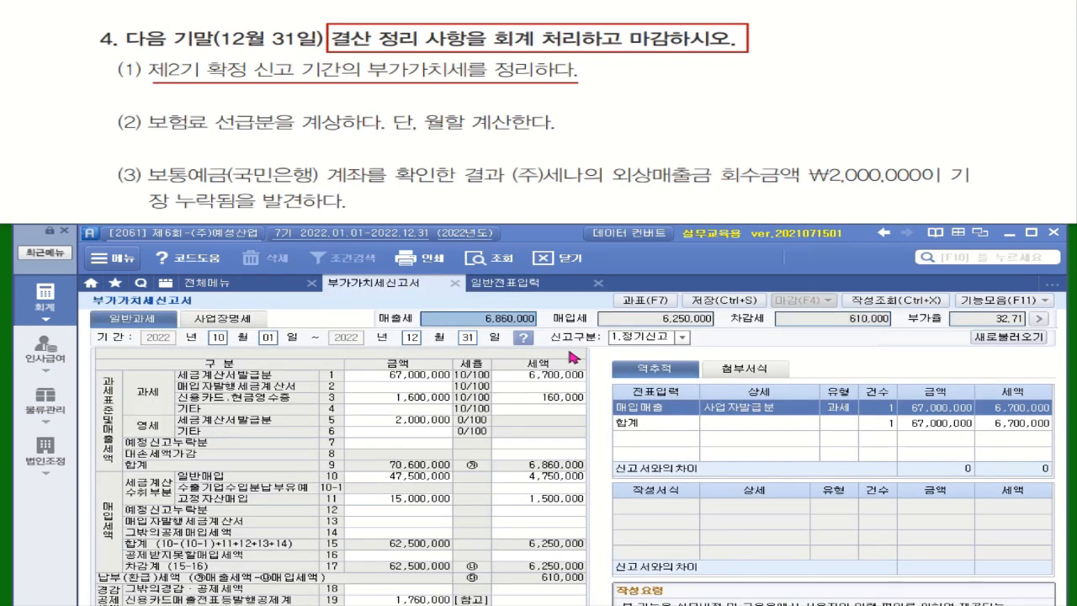
pyautogui.click(529, 284)
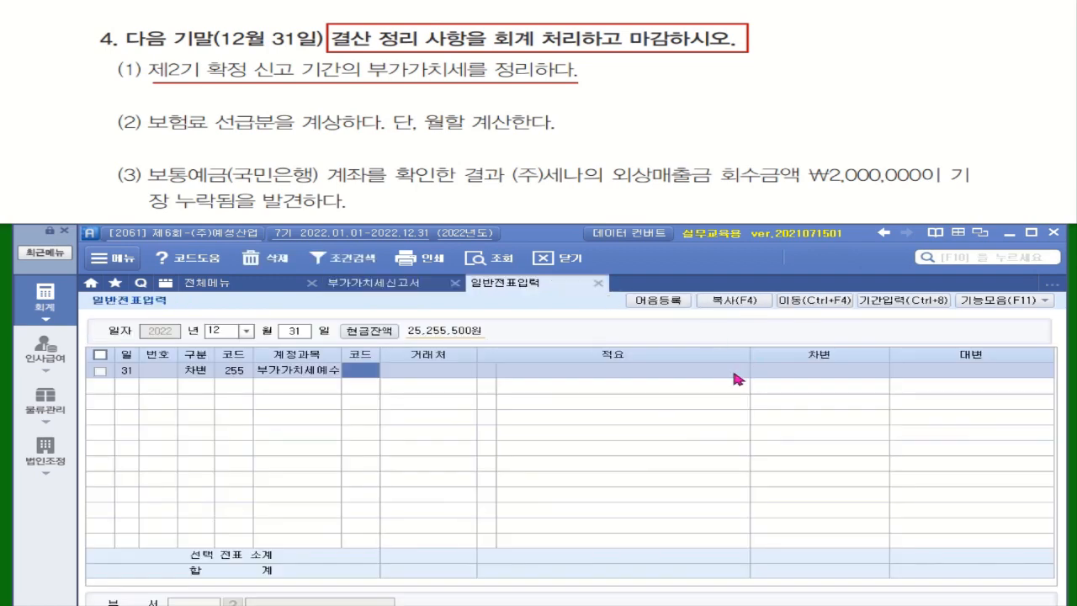
pyautogui.click(781, 374)
pyautogui.write('6,860,000')
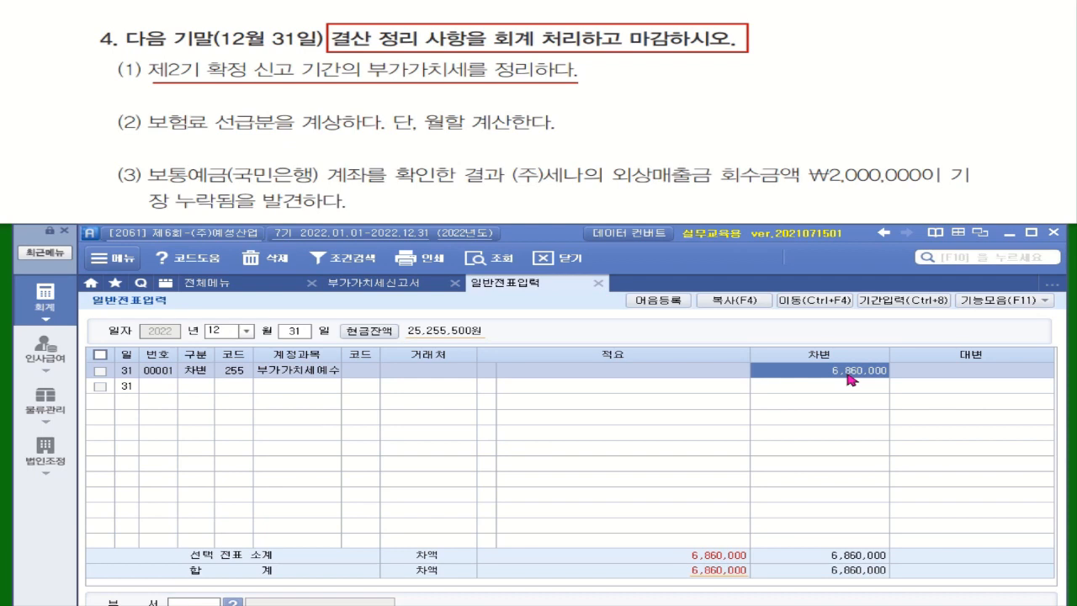
# Step: Add a credit line with account 135 부가가치세대급금, leaving the customer and description blank
pyautogui.click(206, 389)
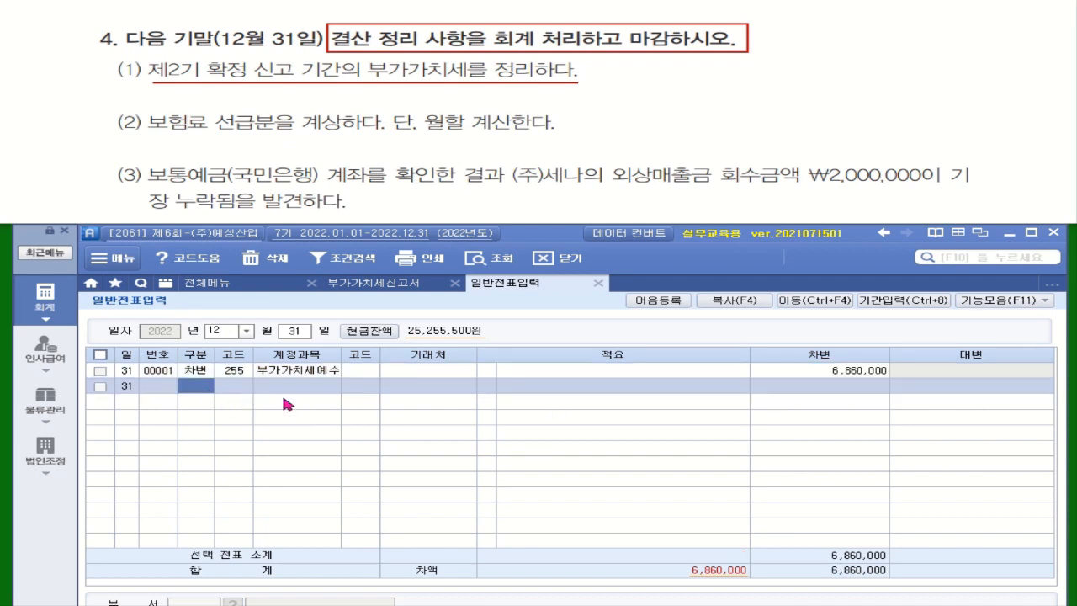
pyautogui.write('4')
pyautogui.press('Return')
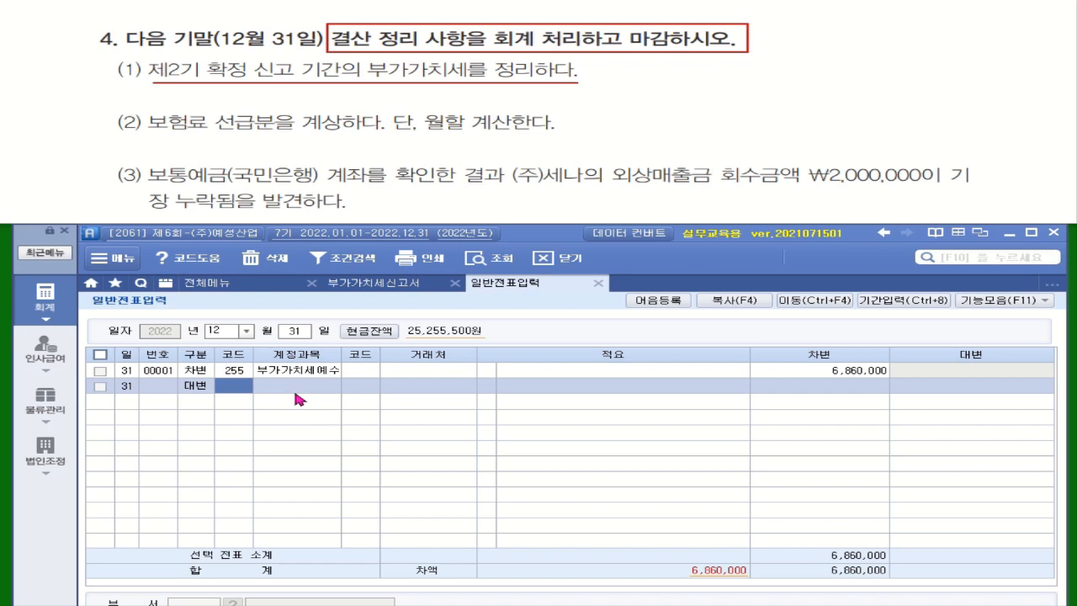
pyautogui.write('부가')
pyautogui.press('Return')
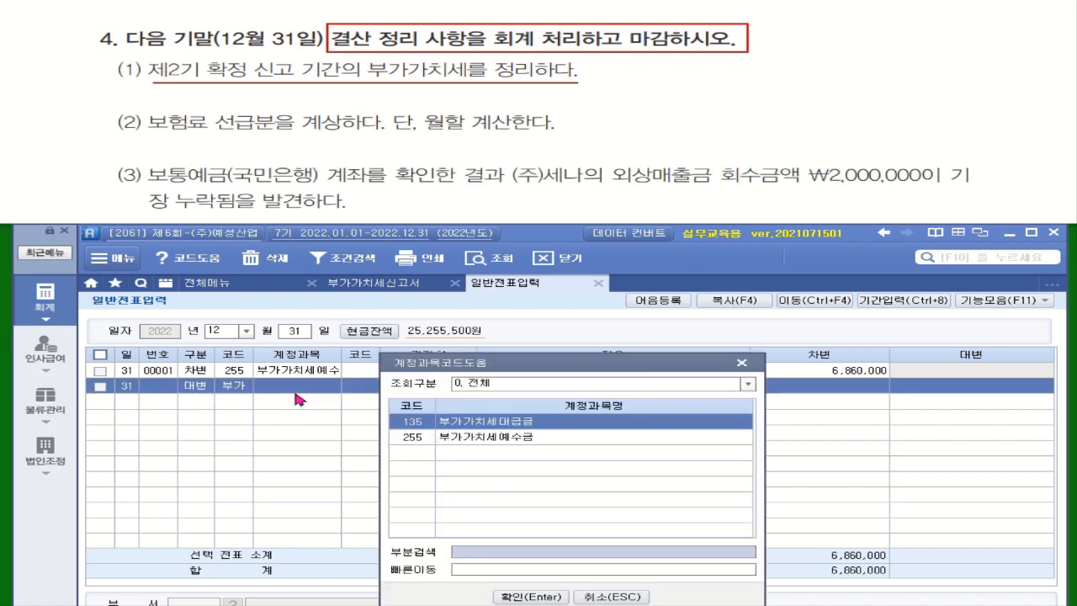
pyautogui.press('Return')
pyautogui.press('Return')
pyautogui.press('Return')
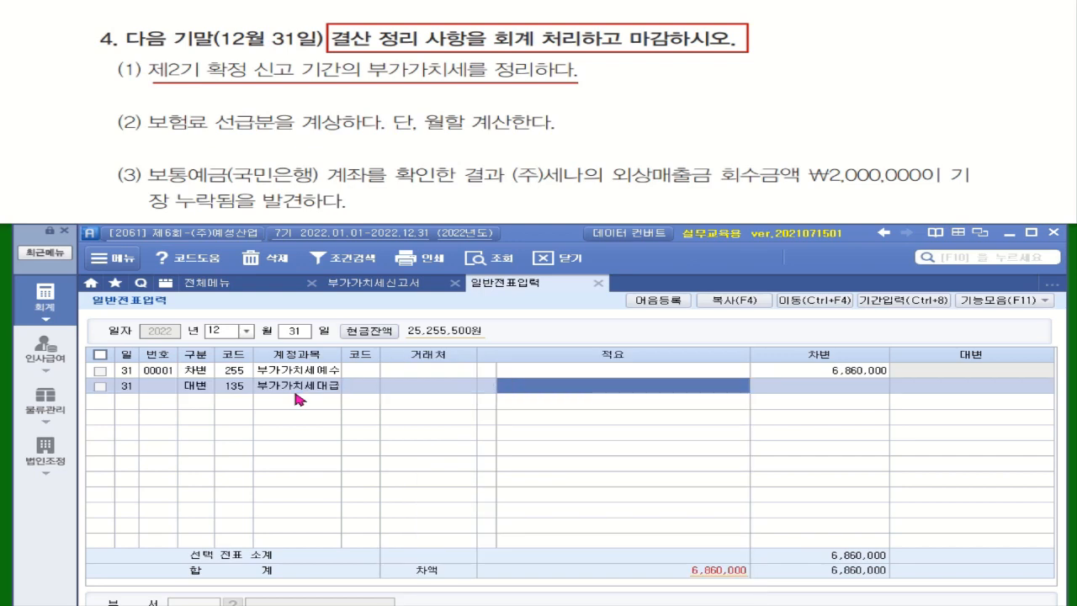
pyautogui.press('Return')
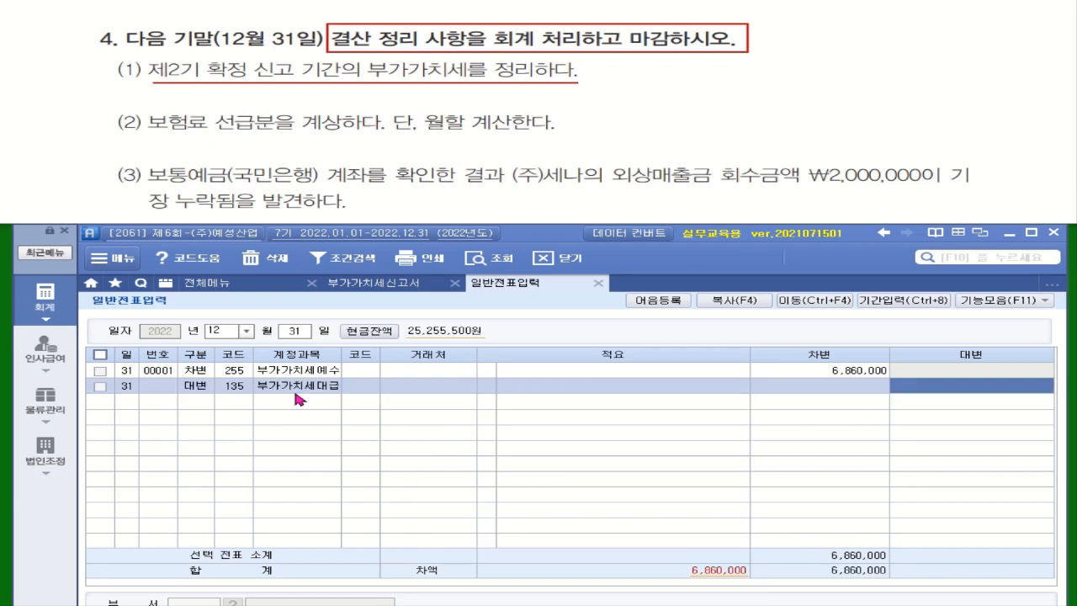
# Step: Look up the input tax (매입세) in the VAT return and enter 6,250,000 as the credit amount for 부가가치세대급금
pyautogui.click(381, 287)
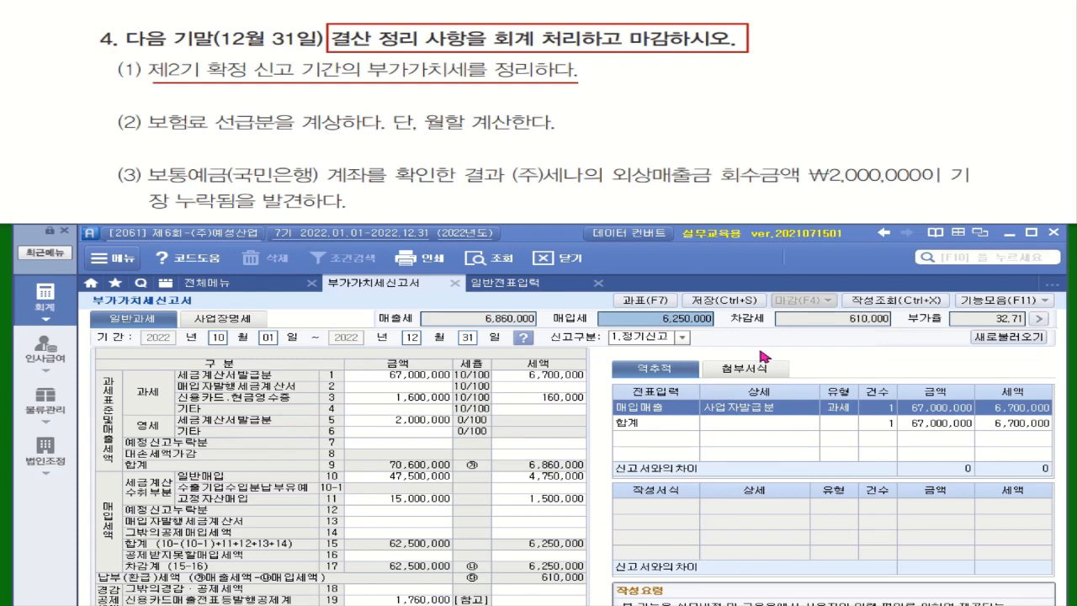
pyautogui.click(545, 284)
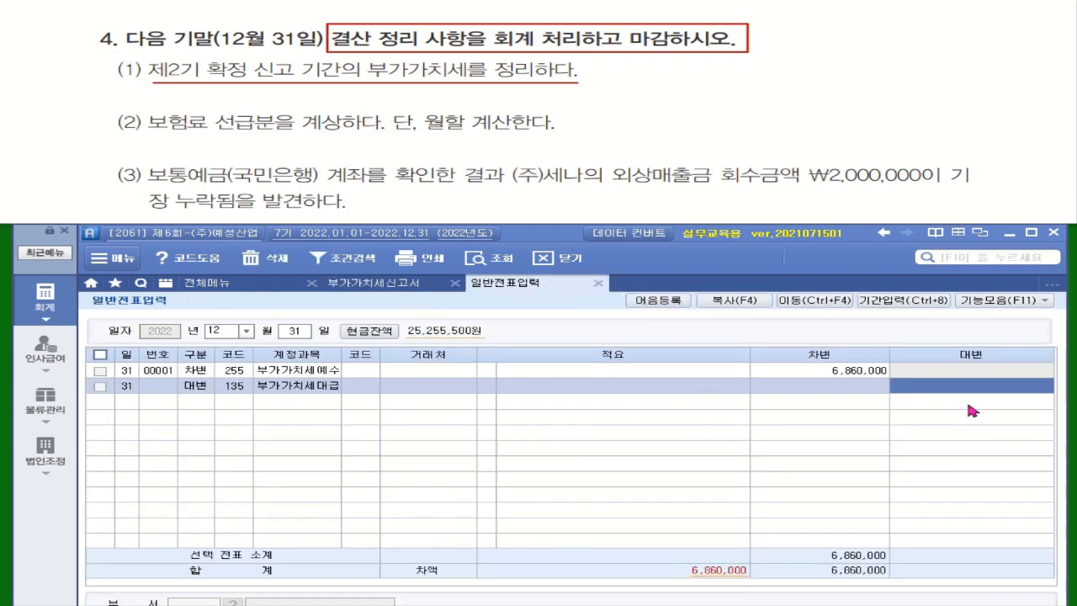
pyautogui.write('6250000')
pyautogui.press('Return')
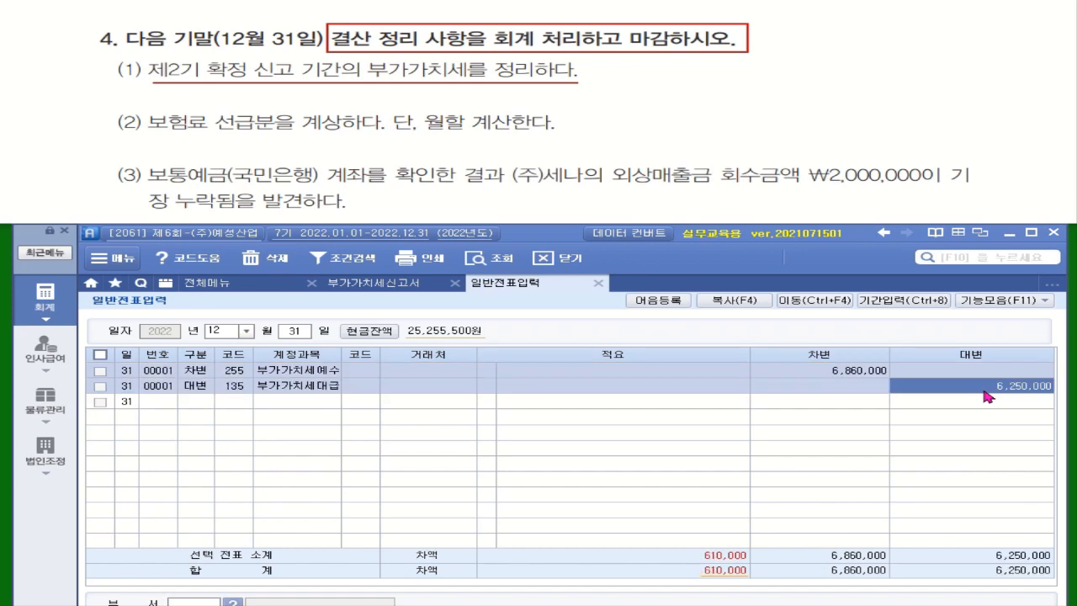
# Step: Add another credit line to the voucher using account 261 미지급세금
pyautogui.write('4')
pyautogui.press('Return')
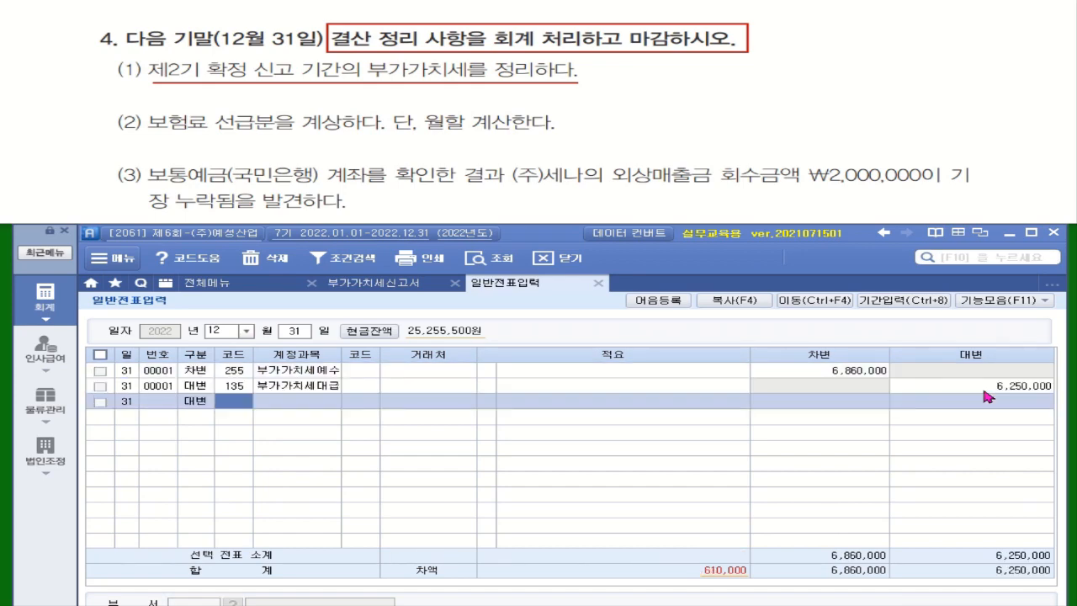
pyautogui.write('미지')
pyautogui.press('Return')
pyautogui.click(504, 434)
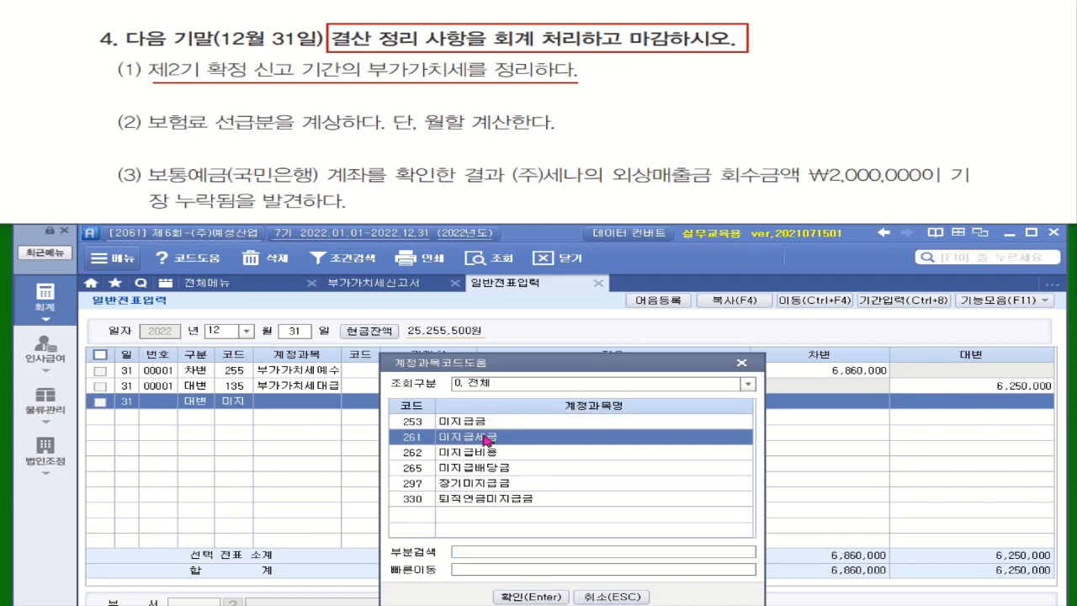
pyautogui.press('Return')
# Step: Check the net tax (차감세) in the VAT return and enter 610,000 as the credit amount for 미지급세금
pyautogui.click(380, 286)
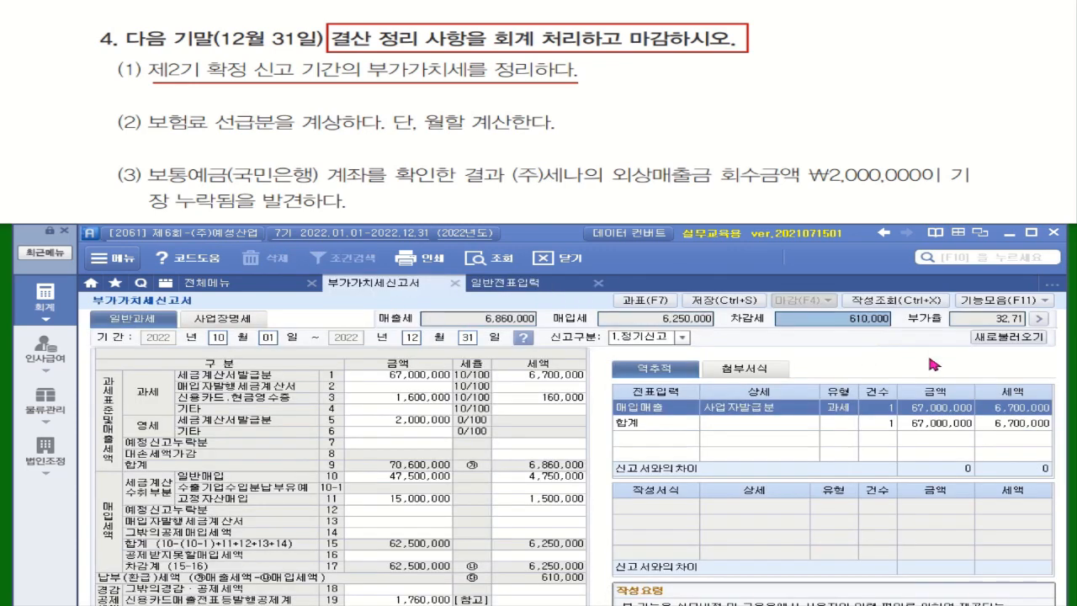
pyautogui.click(533, 285)
pyautogui.click(990, 403)
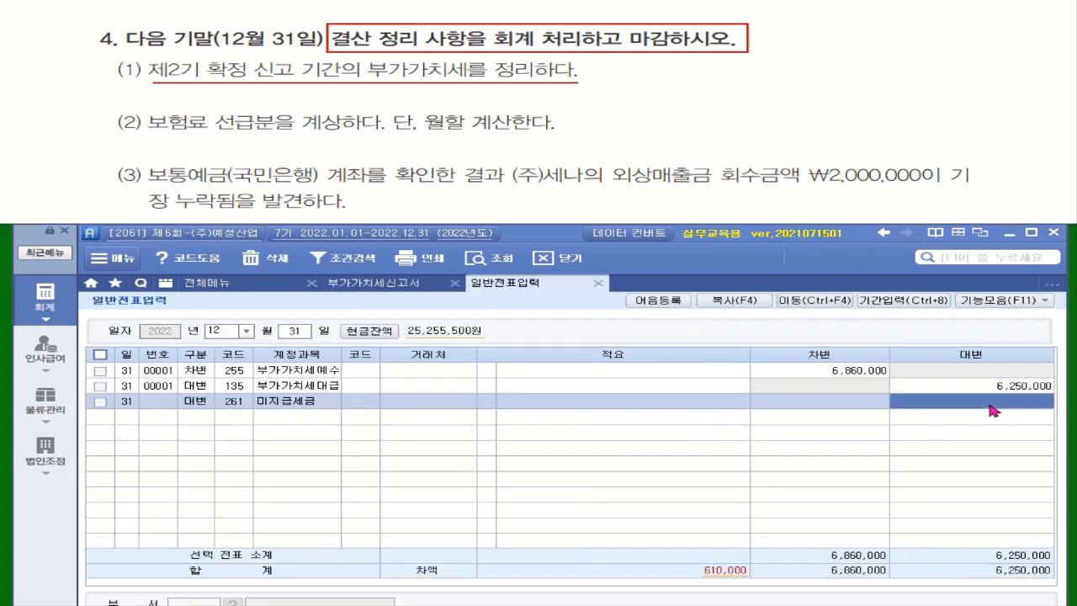
pyautogui.press('Return')
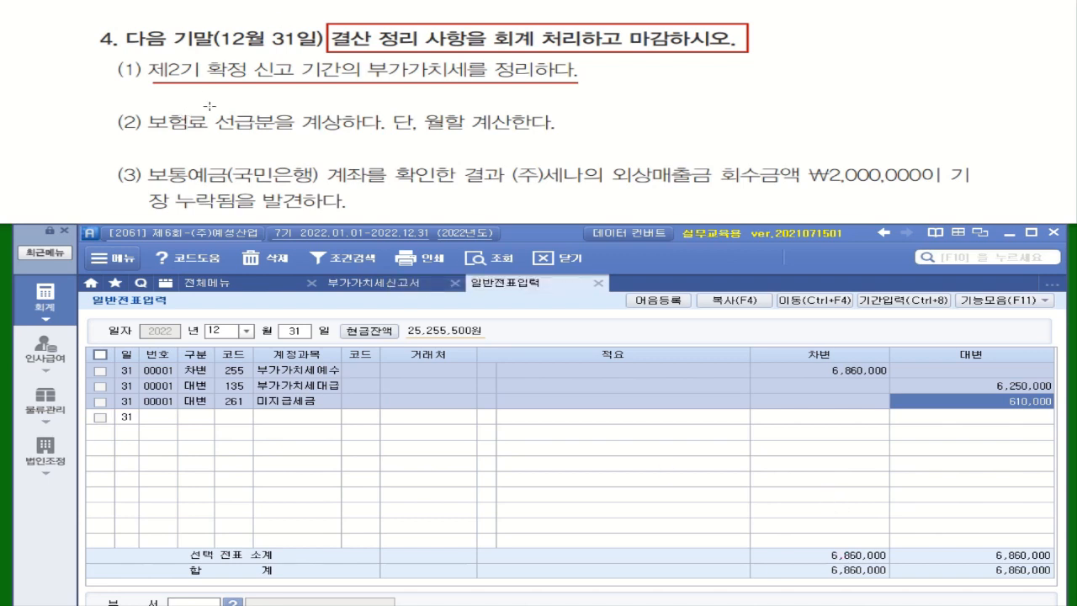
# Step: Open the trial balance (합계잔액시산표) and retrieve it as of December 31, 2022
pyautogui.moveTo(210, 107); pyautogui.dragTo(579, 140)
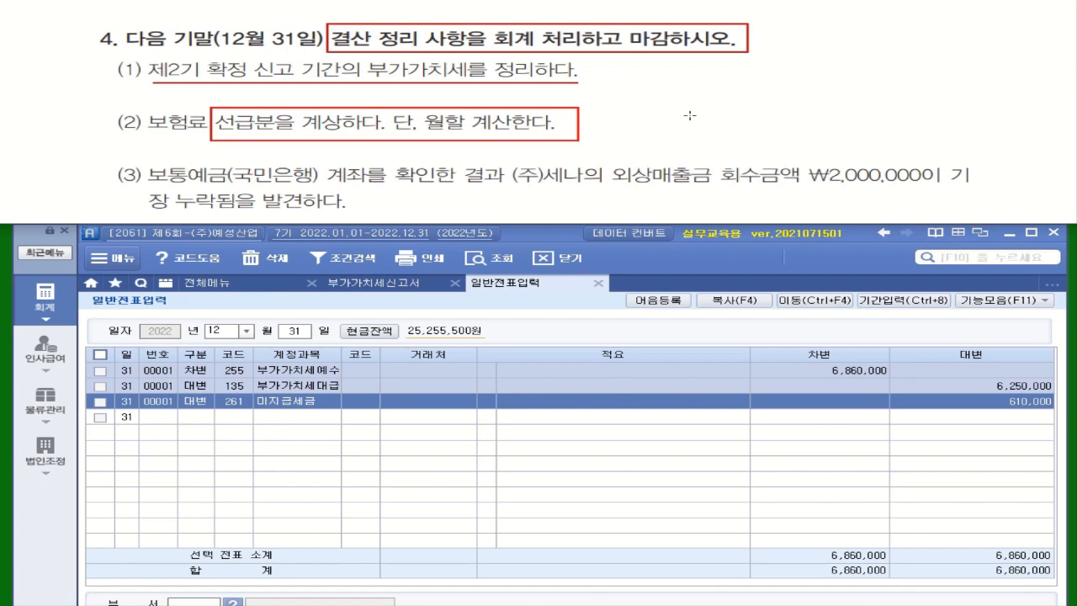
pyautogui.click(210, 284)
pyautogui.click(868, 361)
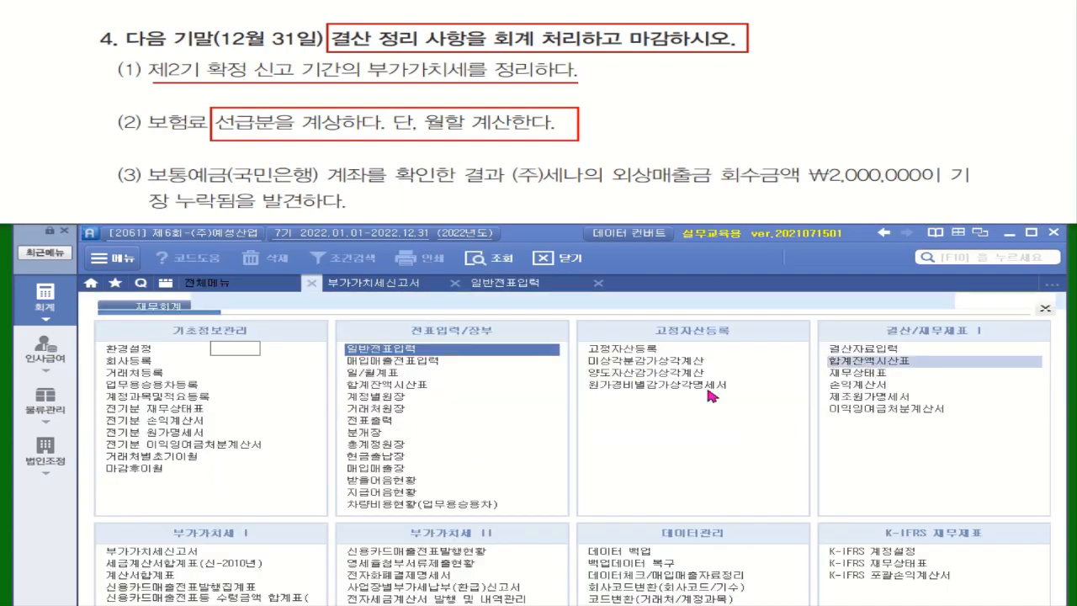
pyautogui.click(251, 348)
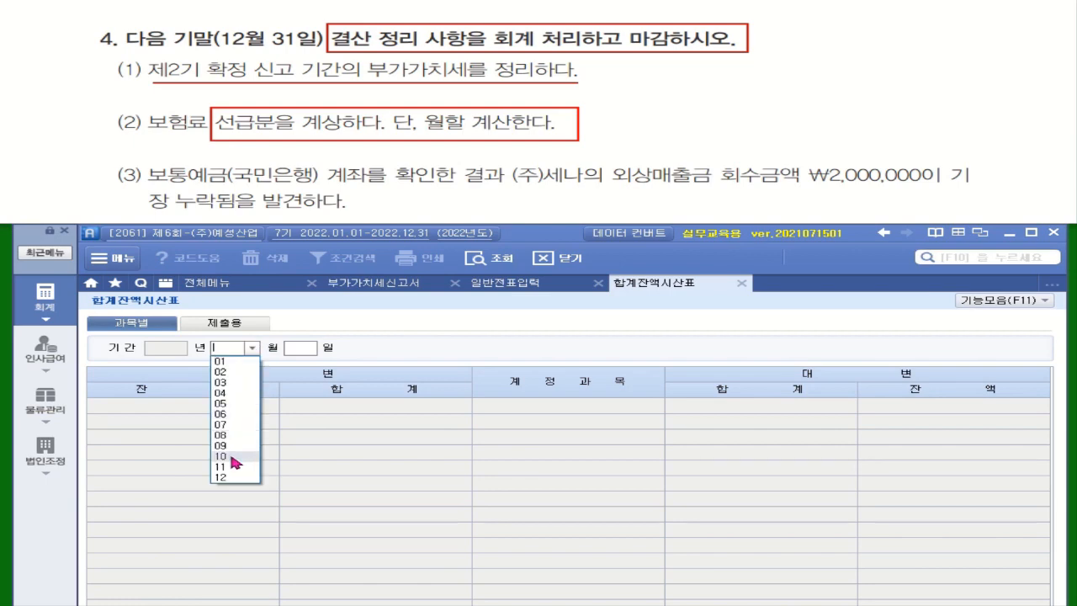
pyautogui.click(233, 477)
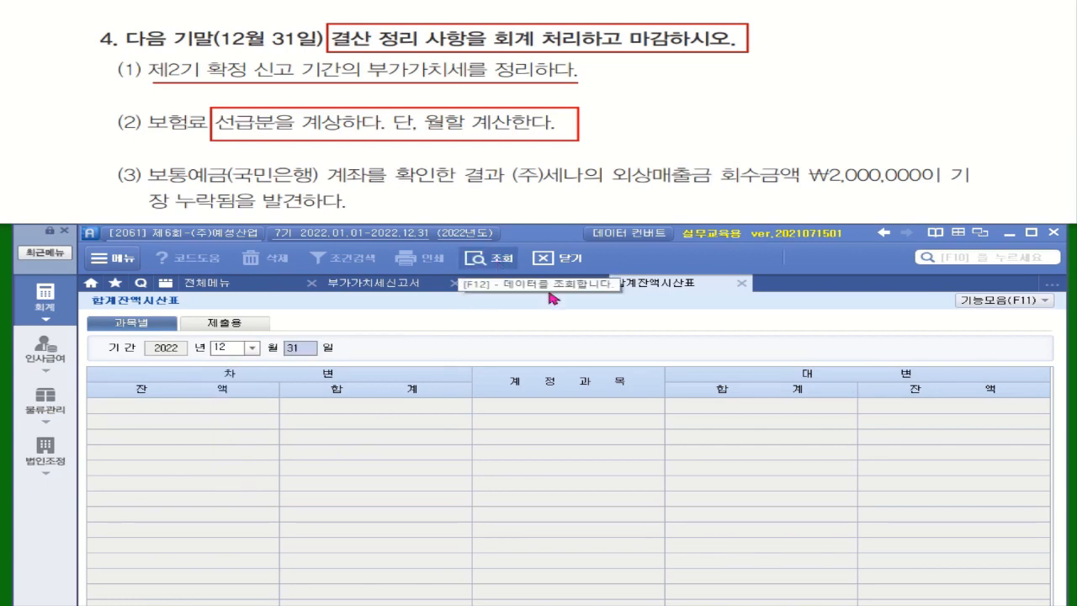
pyautogui.click(476, 257)
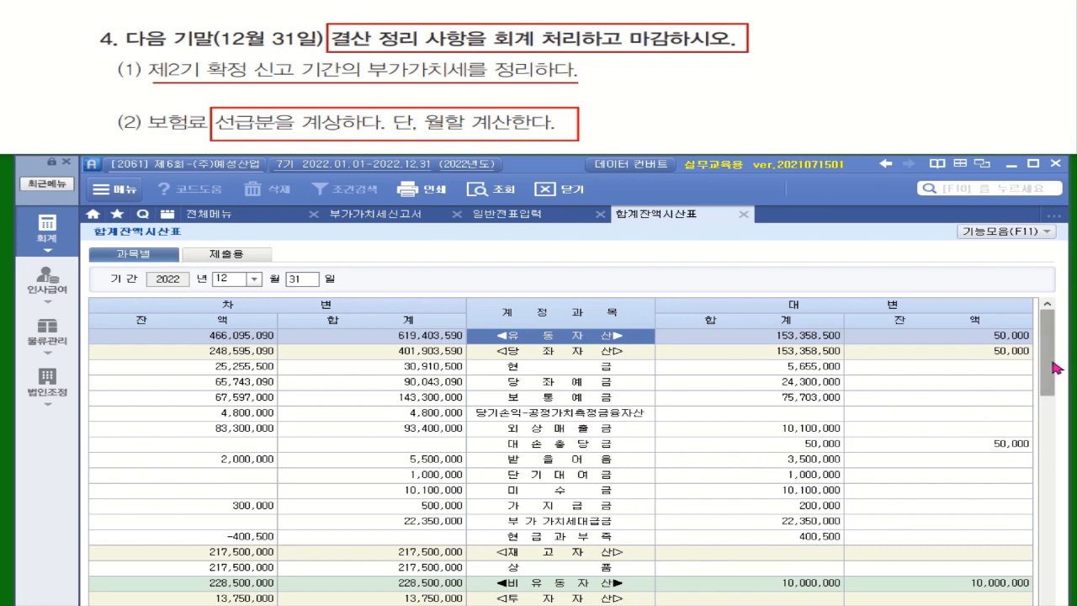
# Step: Examine the 보험료 account's ledger and its March 1 voucher to find the insurance coverage period, and return to the trial balance
pyautogui.moveTo(1052, 373); pyautogui.dragTo(1051, 594)
pyautogui.click(545, 476)
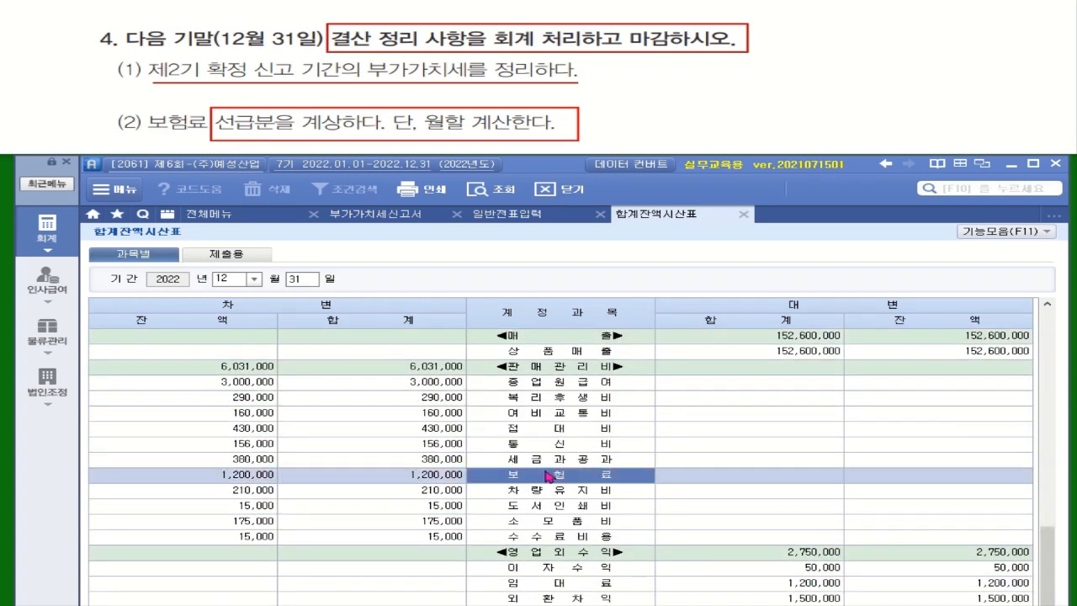
pyautogui.doubleClick(252, 476)
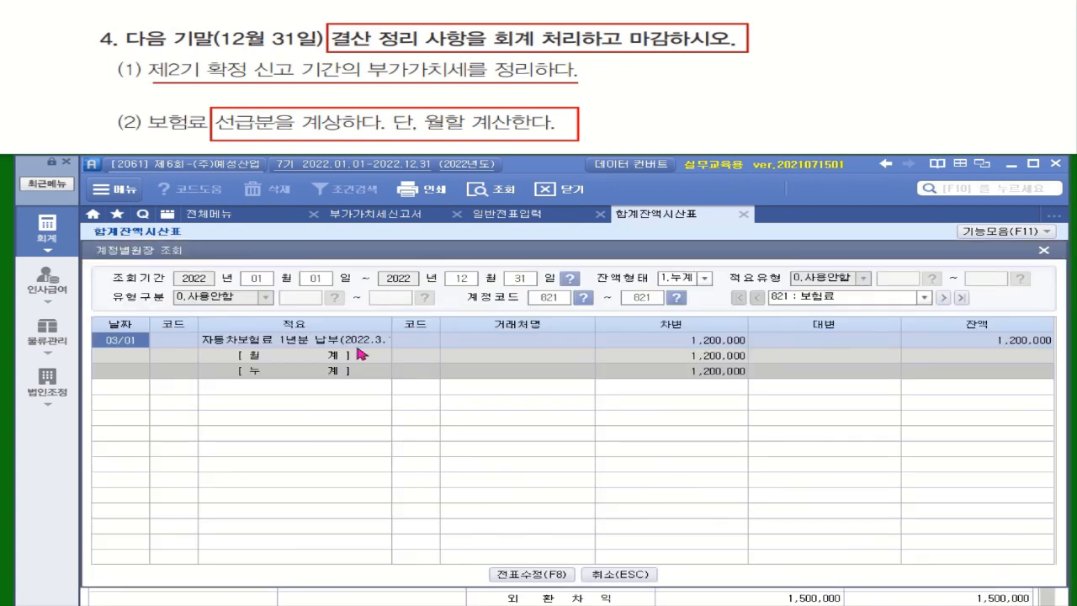
pyautogui.click(312, 345)
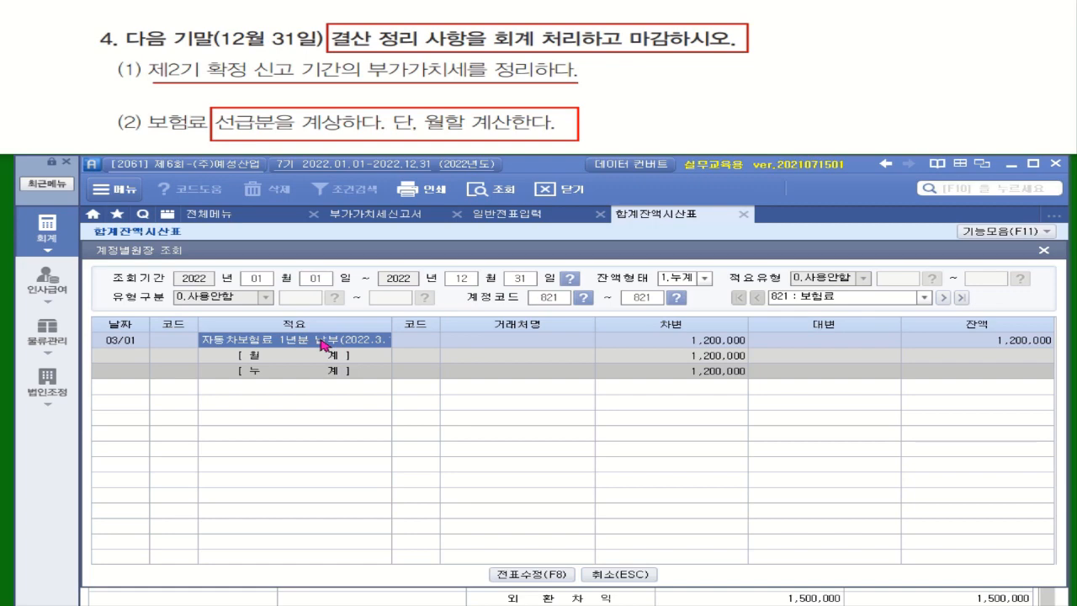
pyautogui.doubleClick(324, 345)
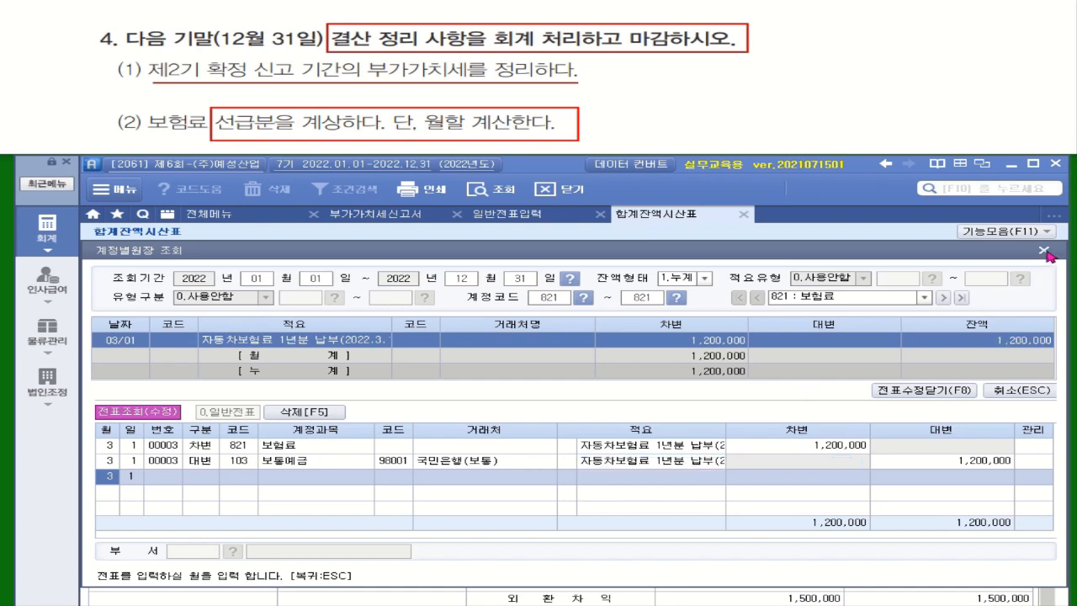
pyautogui.press('Escape')
pyautogui.press('Escape')
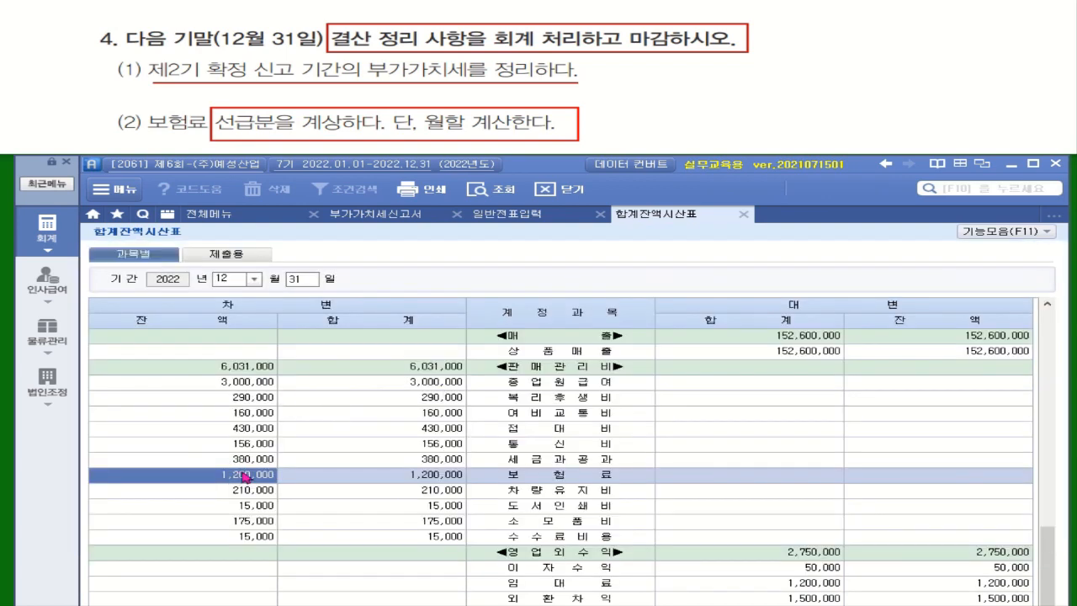
# Step: Start a new December 31 entry in the general voucher (일반전표입력) with a debit line for account 133 선급비용
pyautogui.click(513, 215)
pyautogui.click(313, 352)
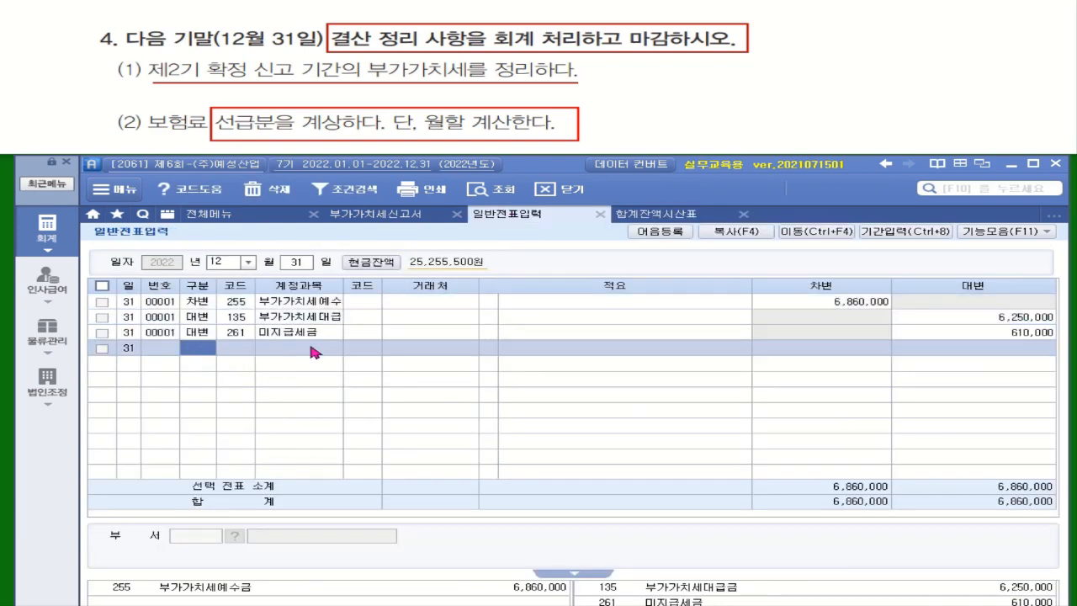
pyautogui.press('3')
pyautogui.press('Return')
pyautogui.write('선ㄱ')
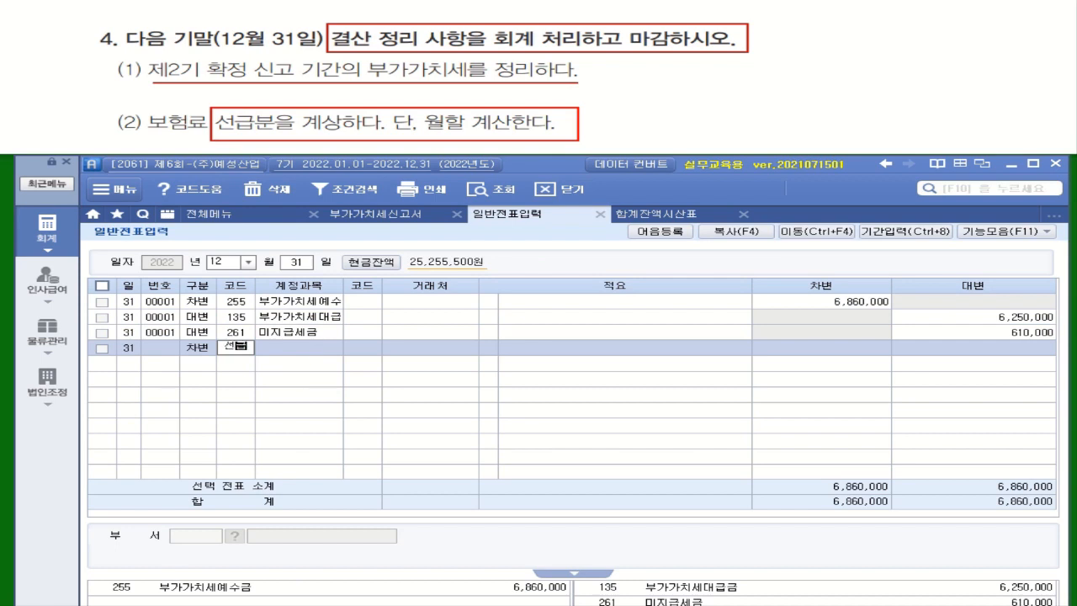
pyautogui.write('ㅡㅂ')
pyautogui.press('Return')
pyautogui.doubleClick(538, 368)
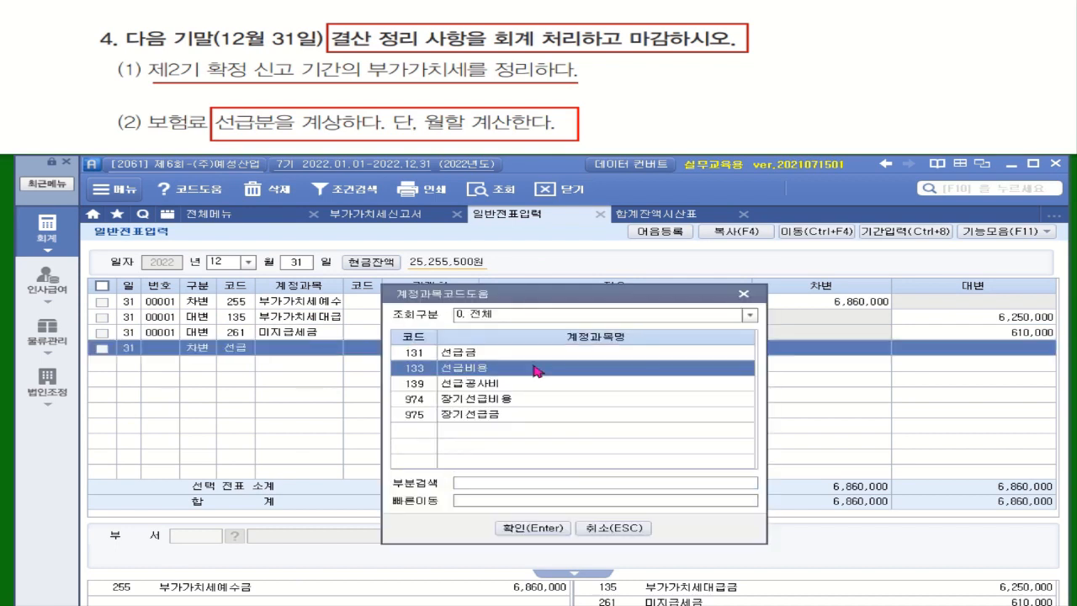
# Step: Calculate 1,200,000 ÷ 12 × 2 with the built-in calculator and apply the result as the debit amount for 선급비용
pyautogui.click(803, 346)
pyautogui.rightClick(804, 346)
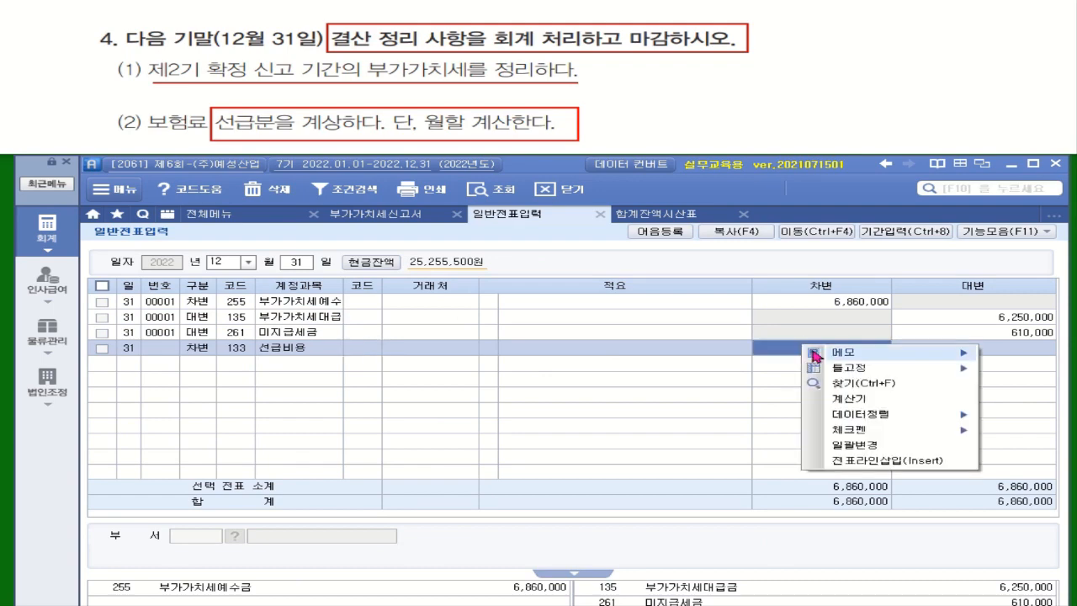
pyautogui.click(858, 400)
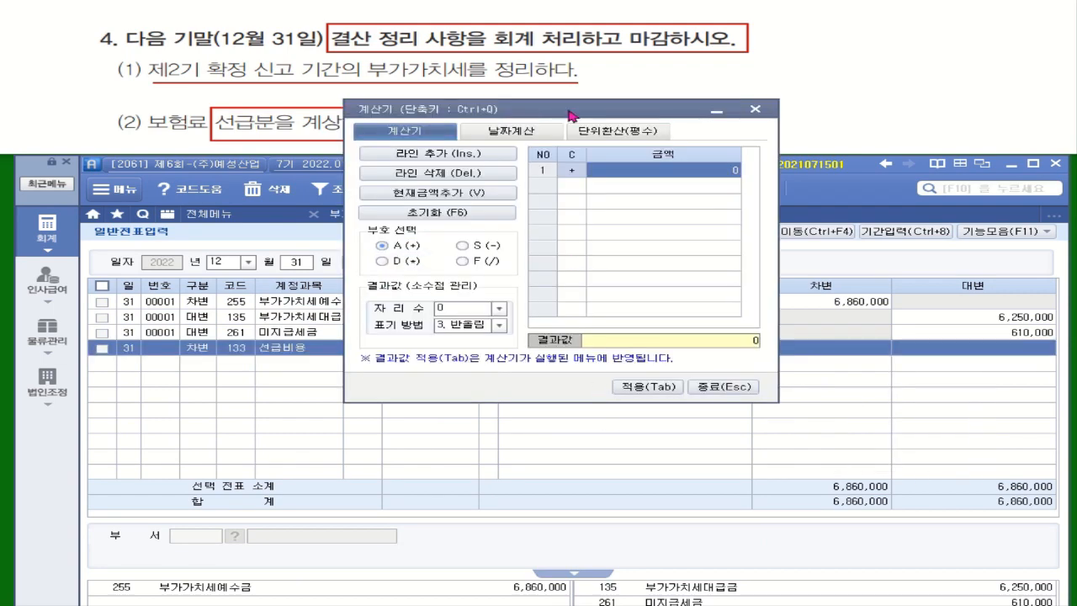
pyautogui.click(614, 333)
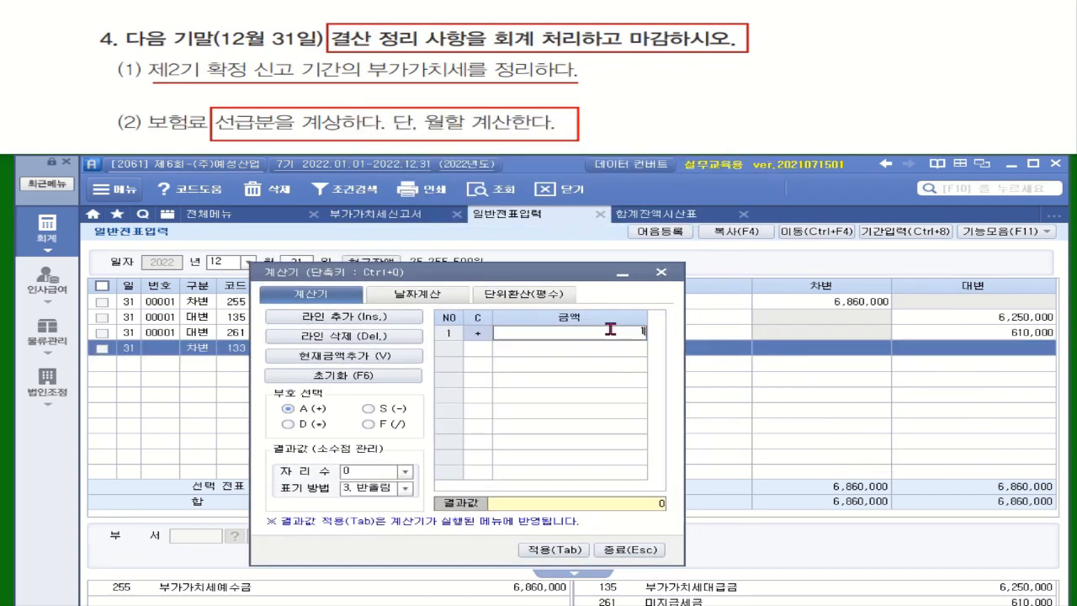
pyautogui.write('120000')
pyautogui.press('Return')
pyautogui.click(403, 424)
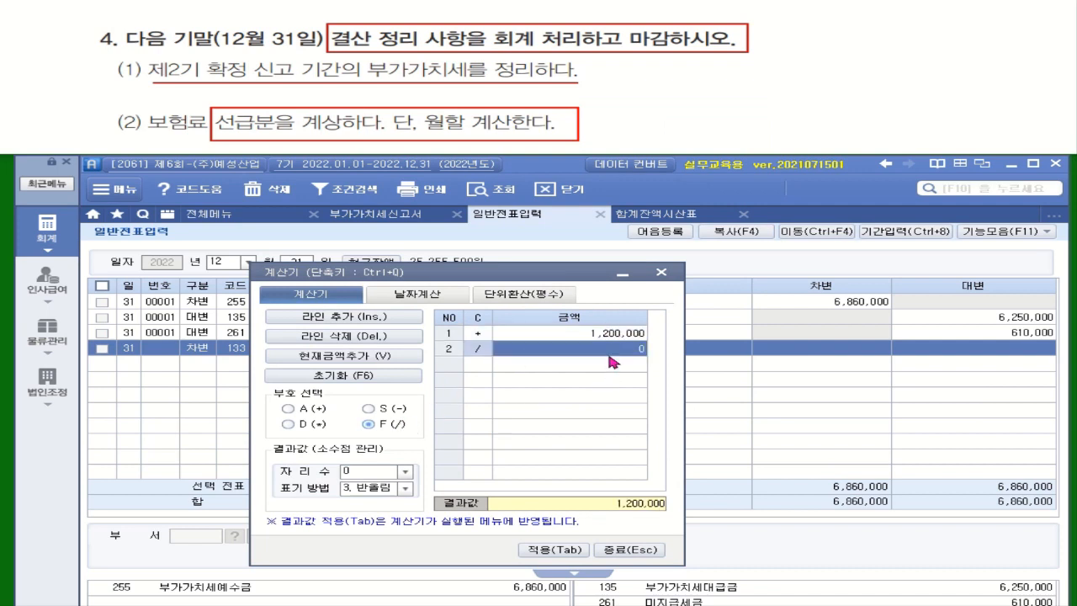
pyautogui.write('12')
pyautogui.press('Return')
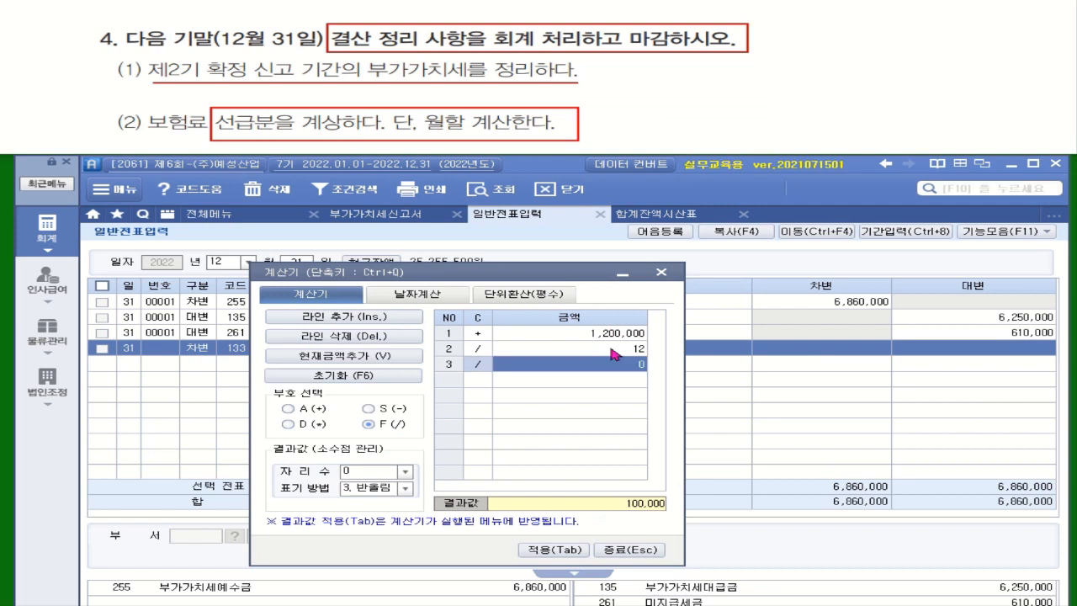
pyautogui.click(308, 425)
pyautogui.write('2')
pyautogui.press('Return')
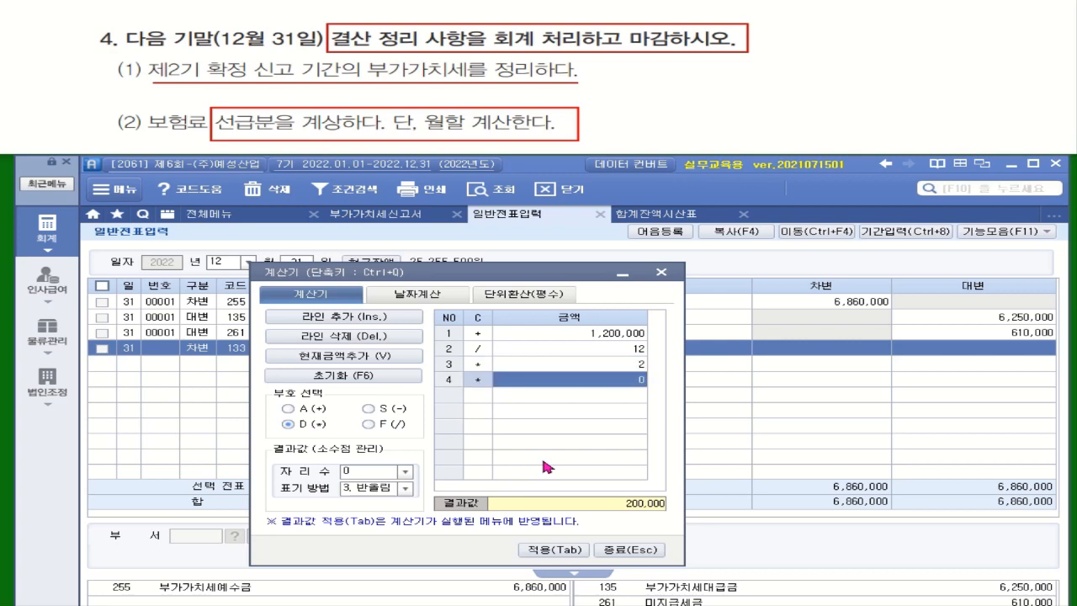
pyautogui.click(551, 550)
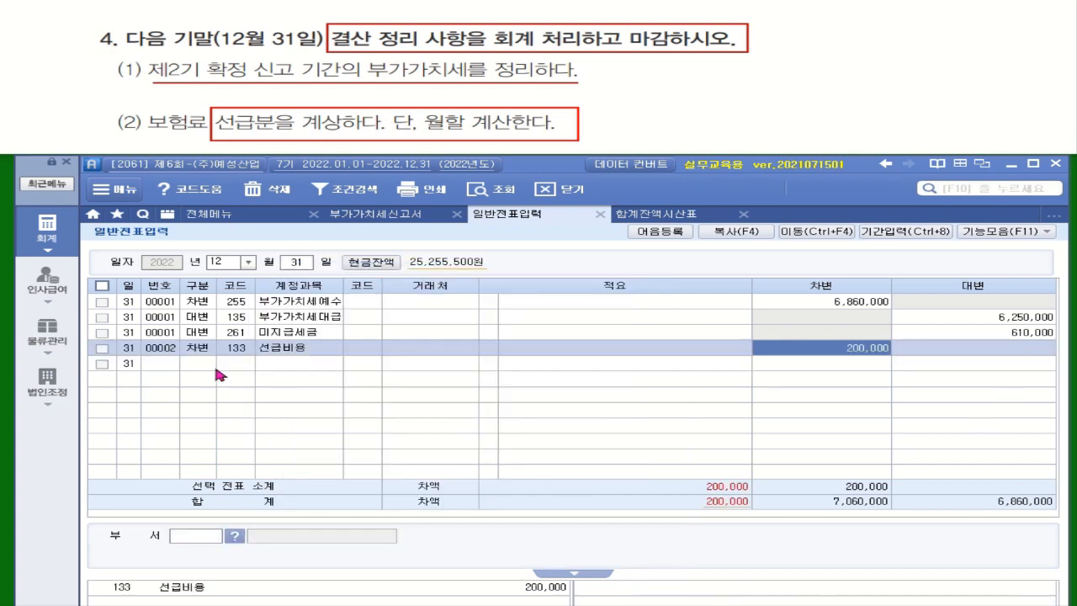
# Step: Add the offsetting credit line with account 821 보험료 for 200,000, leaving the customer and description blank
pyautogui.press('Return')
pyautogui.write('4')
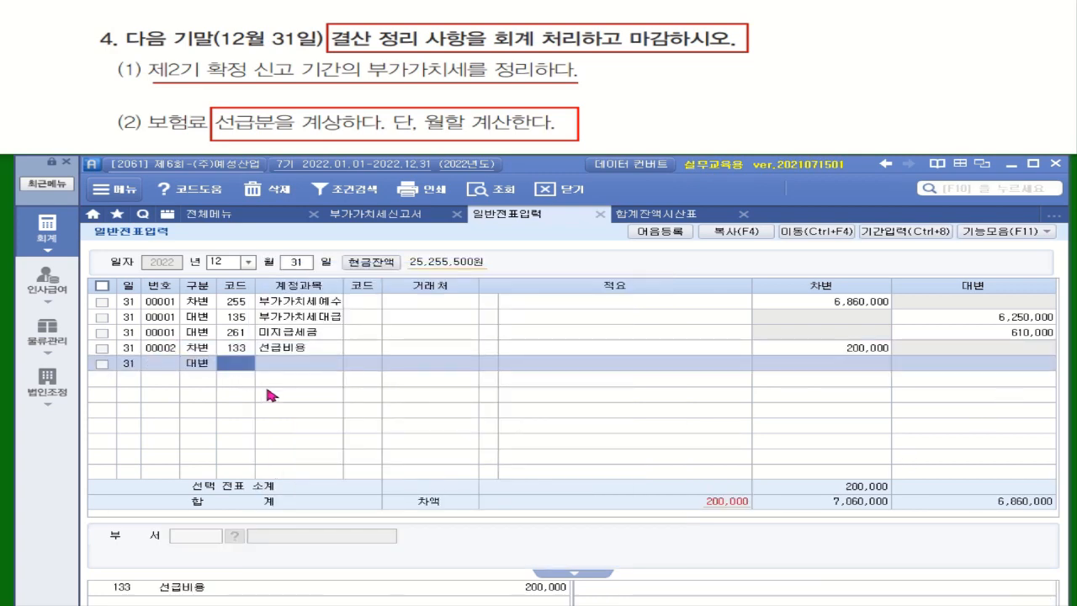
pyautogui.write('보험')
pyautogui.press('Return')
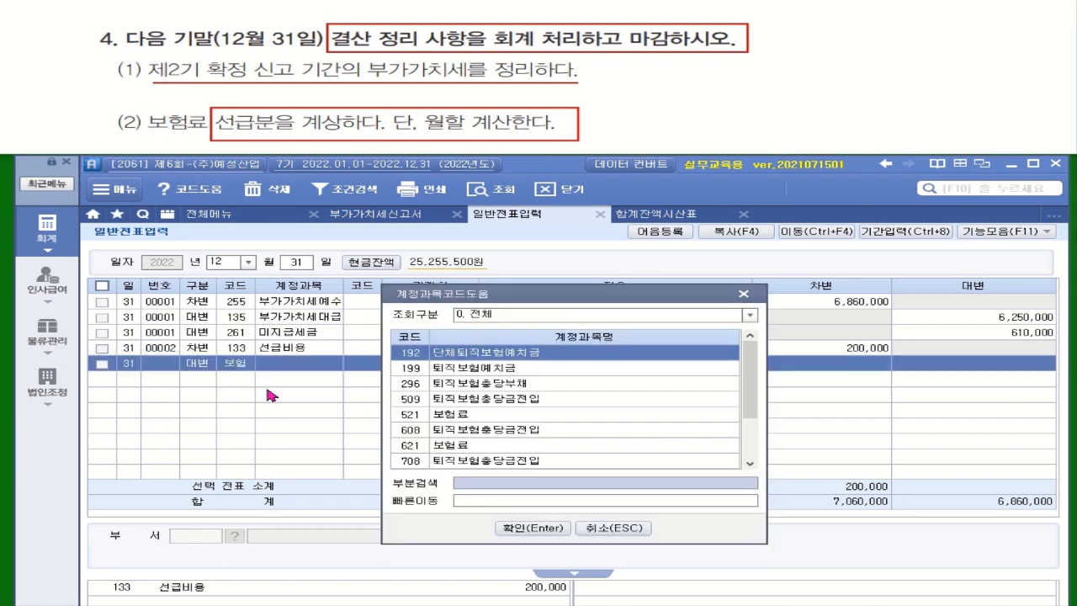
pyautogui.press('End')
pyautogui.press('Up')
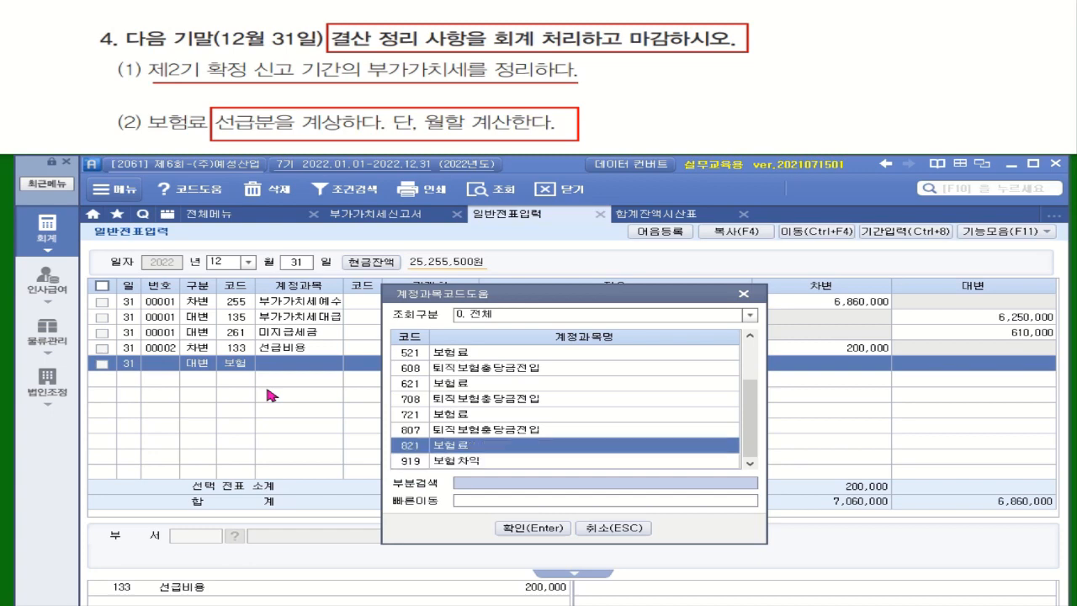
pyautogui.press('Return')
pyautogui.press('Return')
pyautogui.press('Return')
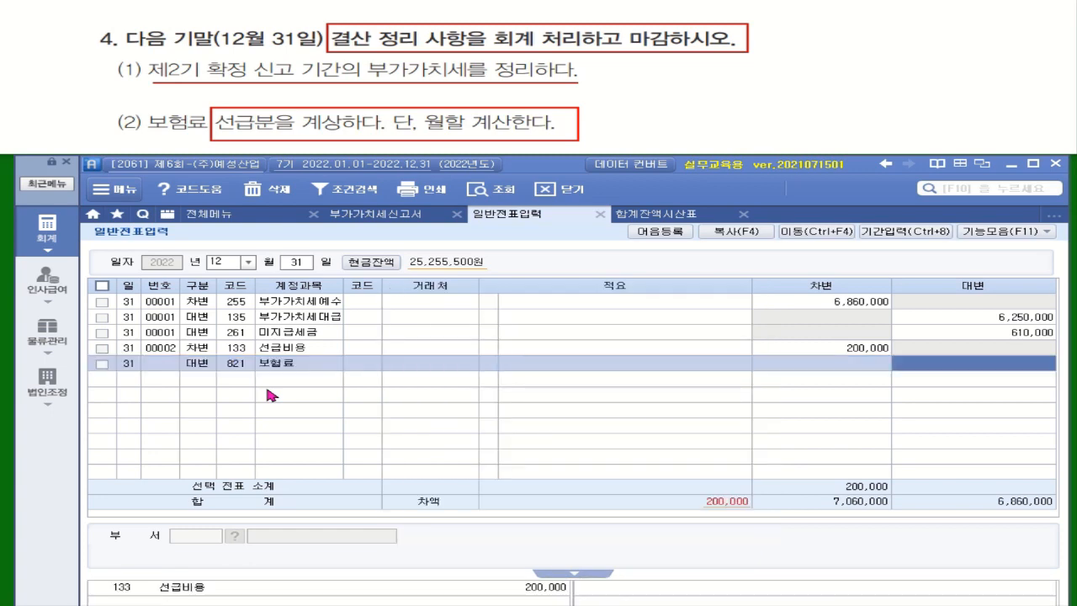
pyautogui.press('Return')
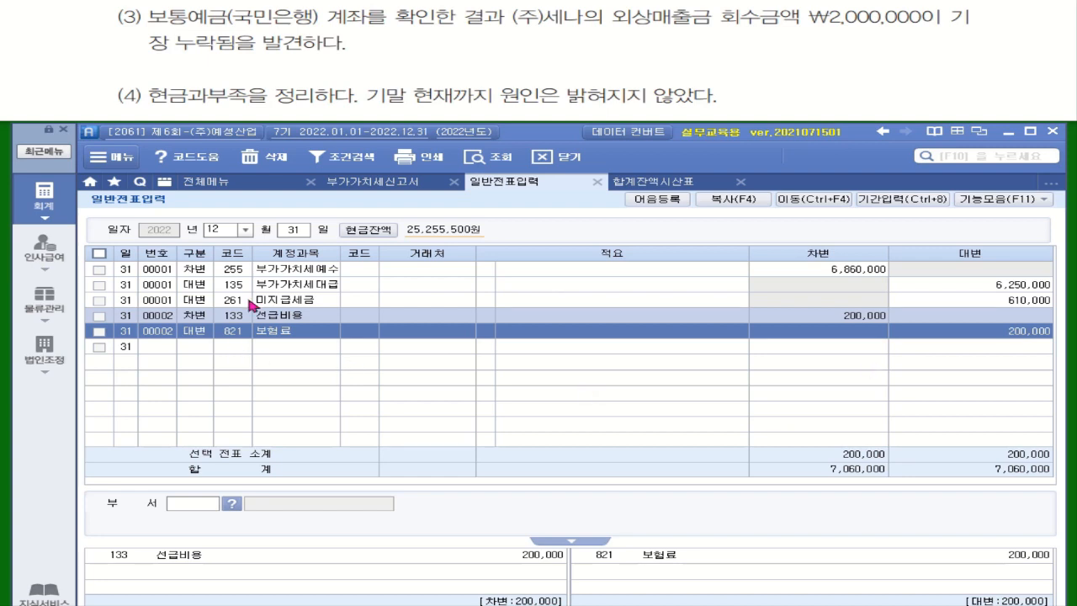
# Step: Start a new December 31 entry with a debit line for account 103 보통예금, customer 국민은행(보통), amount 2,000,000
pyautogui.click(199, 347)
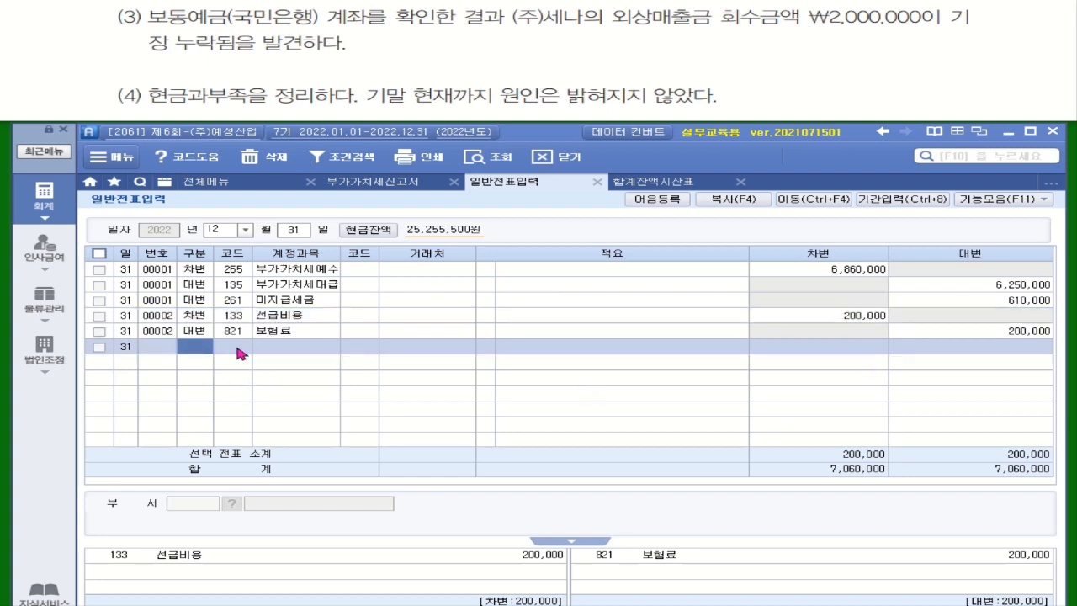
pyautogui.write('3')
pyautogui.press('Return')
pyautogui.write('103')
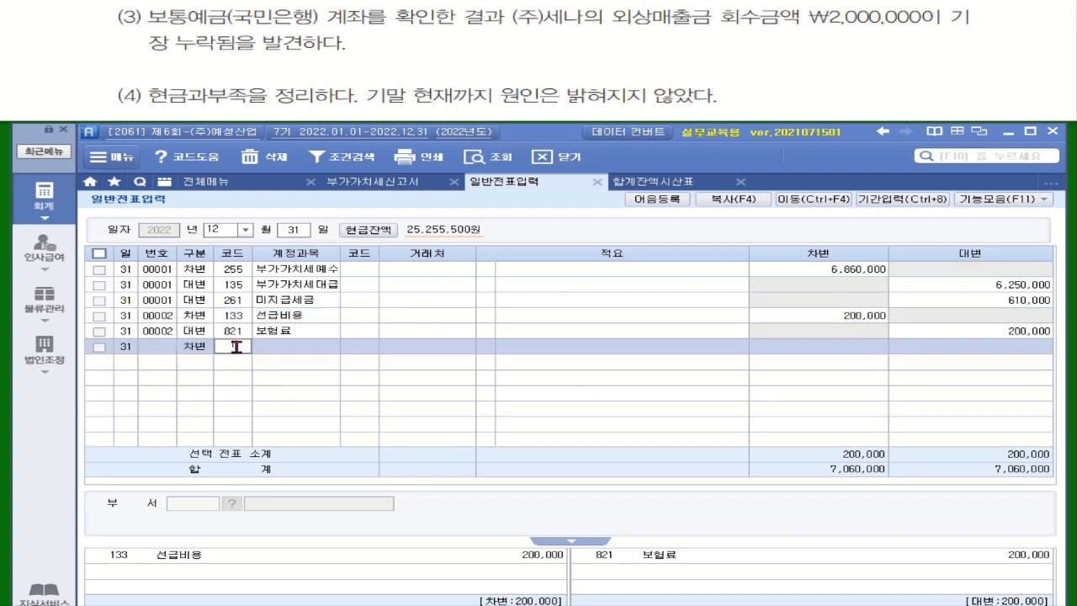
pyautogui.press('Return')
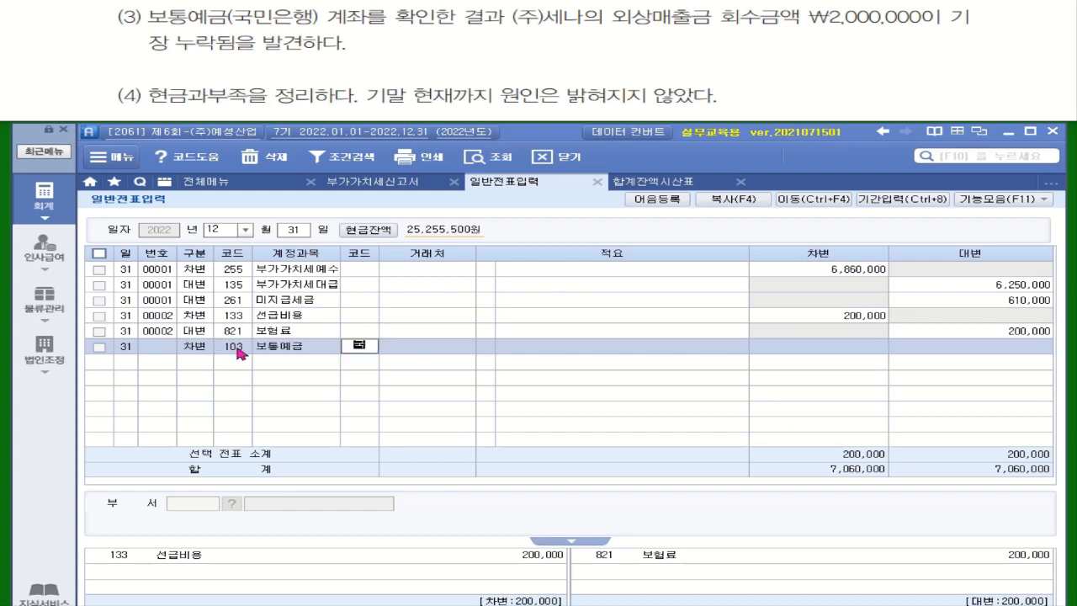
pyautogui.write('국민')
pyautogui.press('Return')
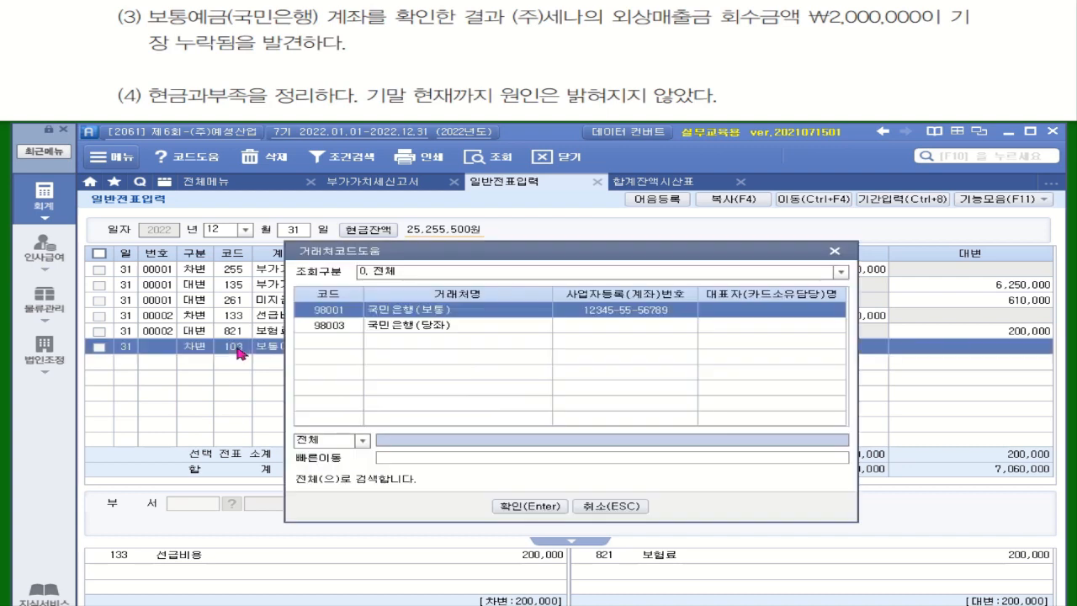
pyautogui.press('Return')
pyautogui.press('Return')
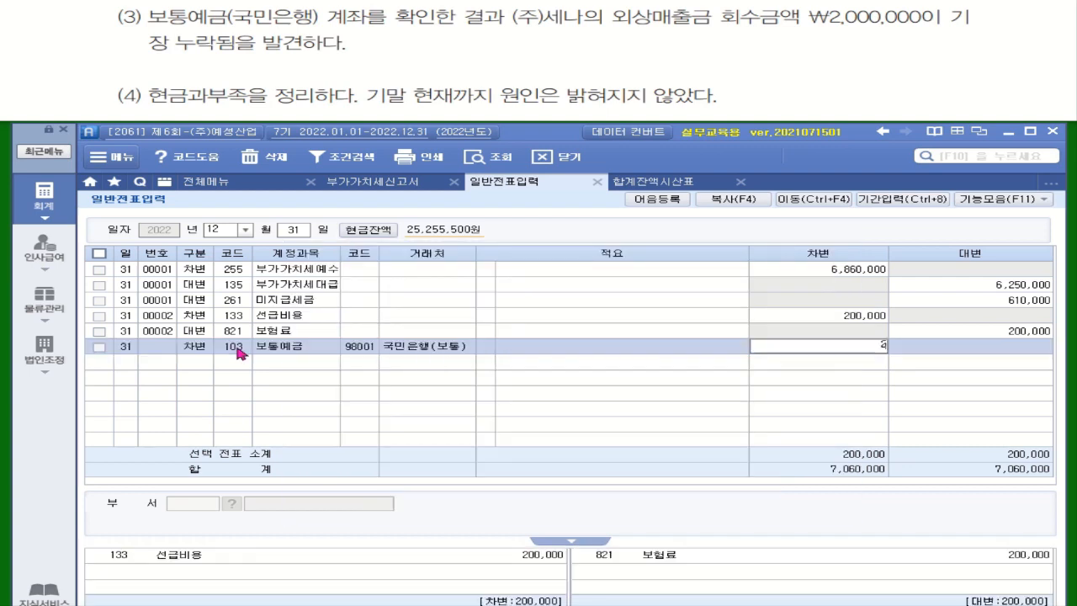
pyautogui.write('2000000')
pyautogui.press('Return')
# Step: Add the offsetting credit line with account 108 외상매출금, customer (주)세나, for 2,000,000
pyautogui.write('4')
pyautogui.press('Return')
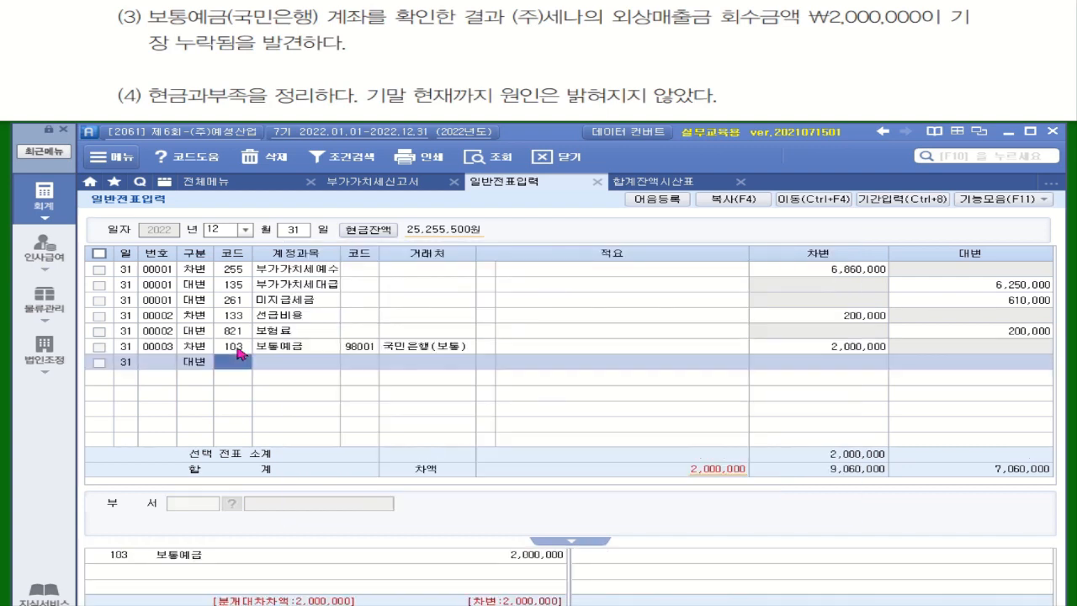
pyautogui.write('108')
pyautogui.press('Return')
pyautogui.write('세')
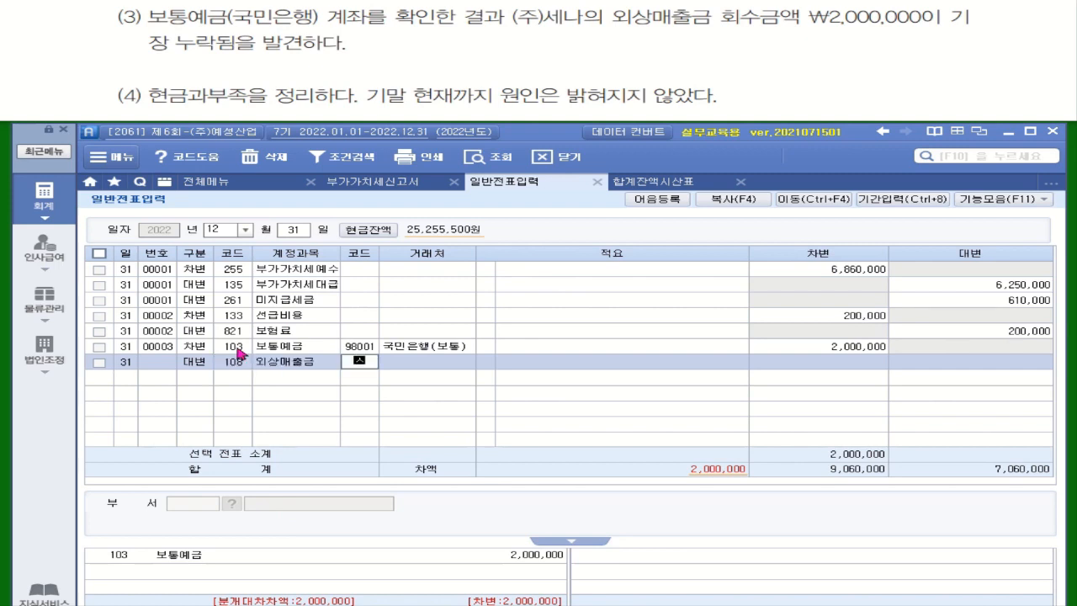
pyautogui.press('Return')
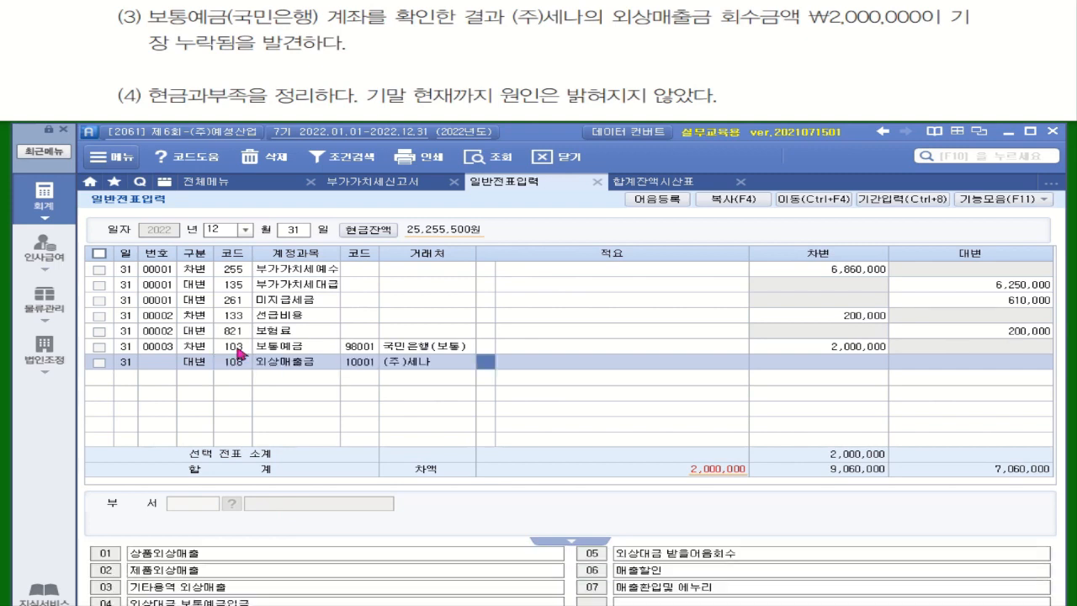
pyautogui.press('Return')
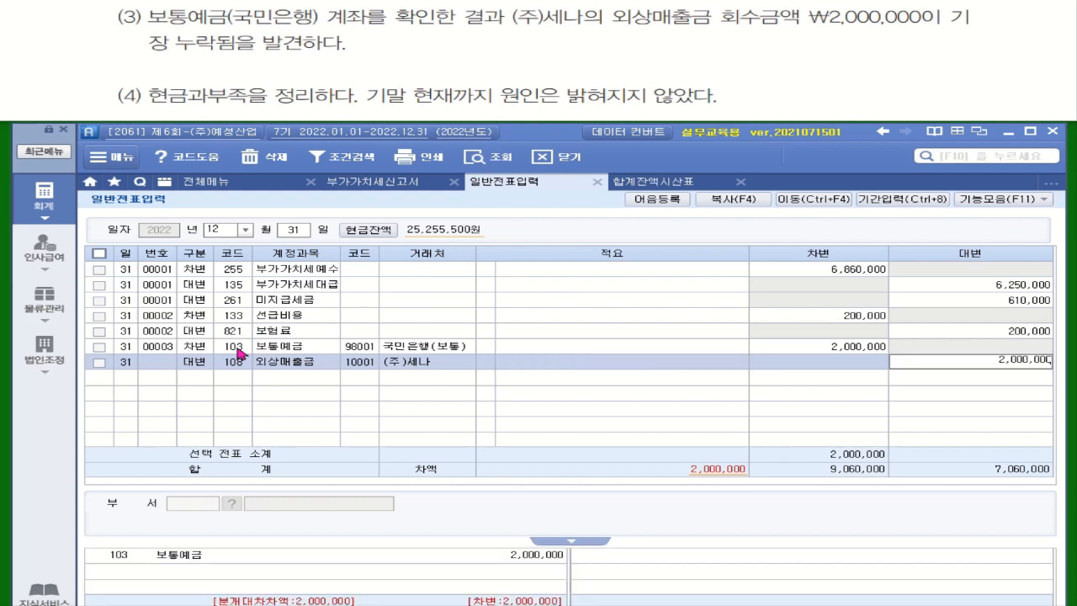
pyautogui.press('Return')
pyautogui.click(236, 367)
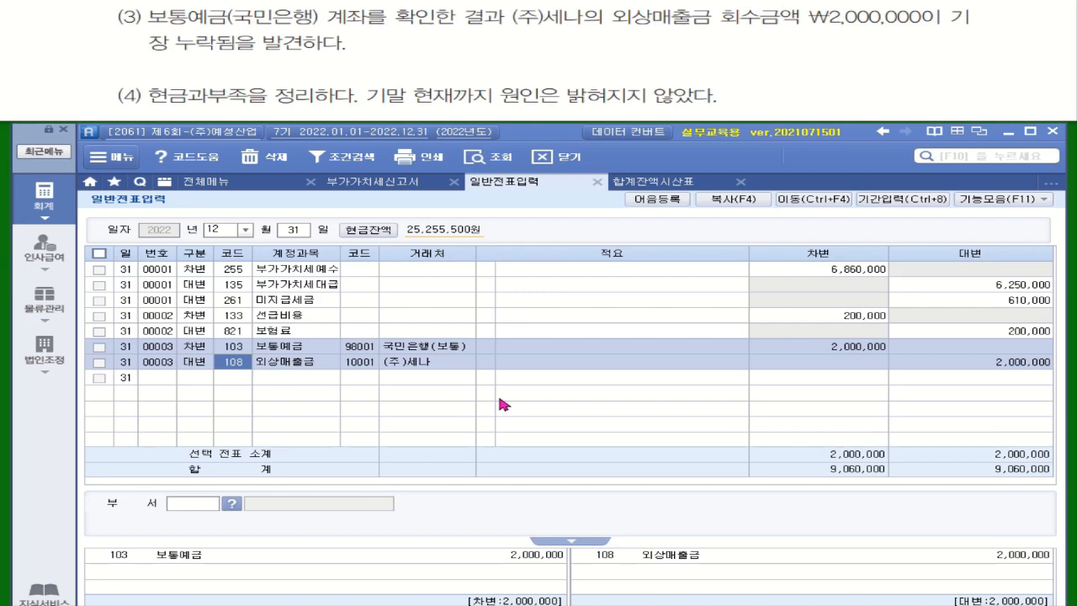
# Step: Refresh the December 31 trial balance (합계잔액시산표) and check the 현금과부족 balance
pyautogui.click(655, 183)
pyautogui.click(477, 156)
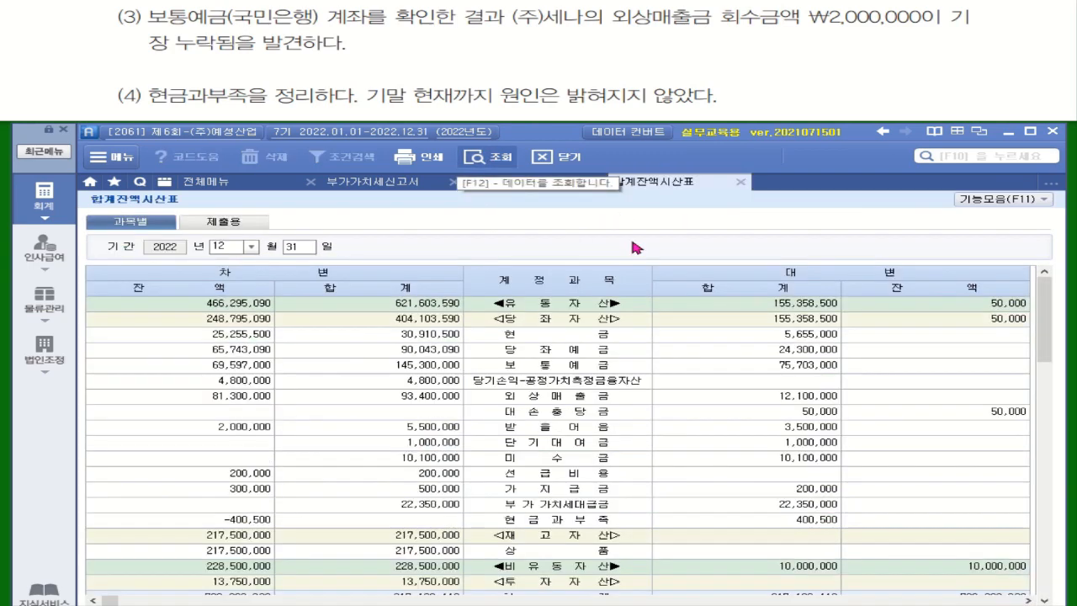
pyautogui.click(562, 522)
pyautogui.click(249, 526)
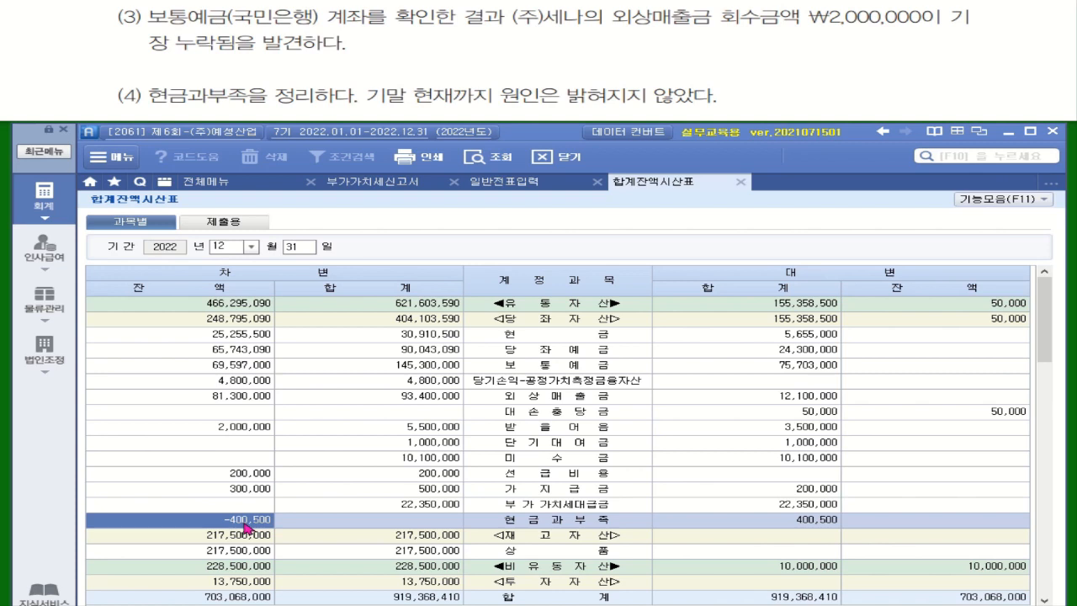
# Step: Start a new December 31 general journal entry with a debit line for account 141 현금과부족
pyautogui.click(540, 182)
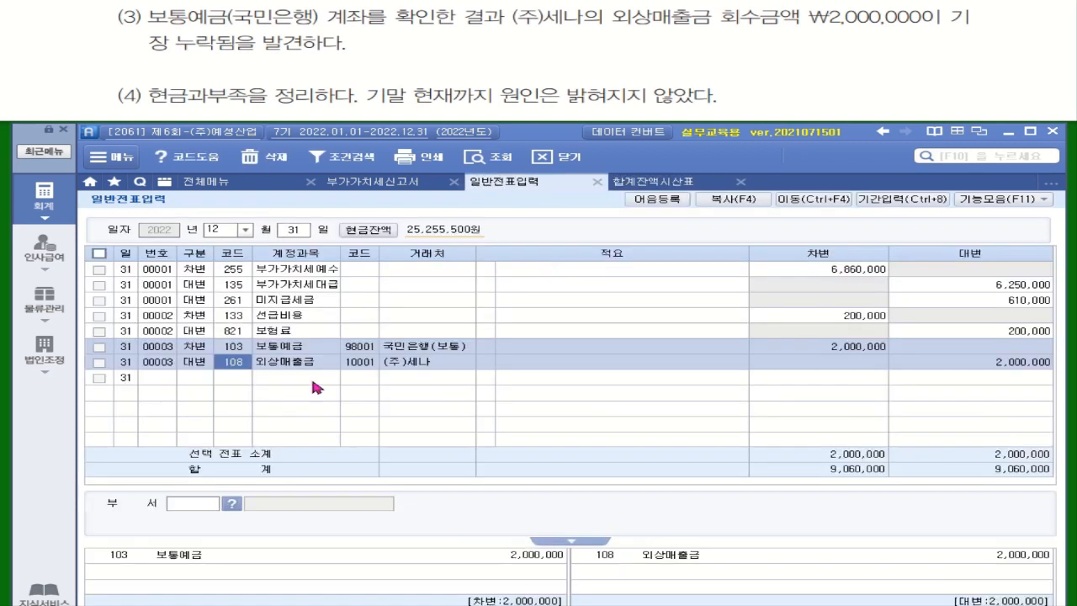
pyautogui.click(209, 380)
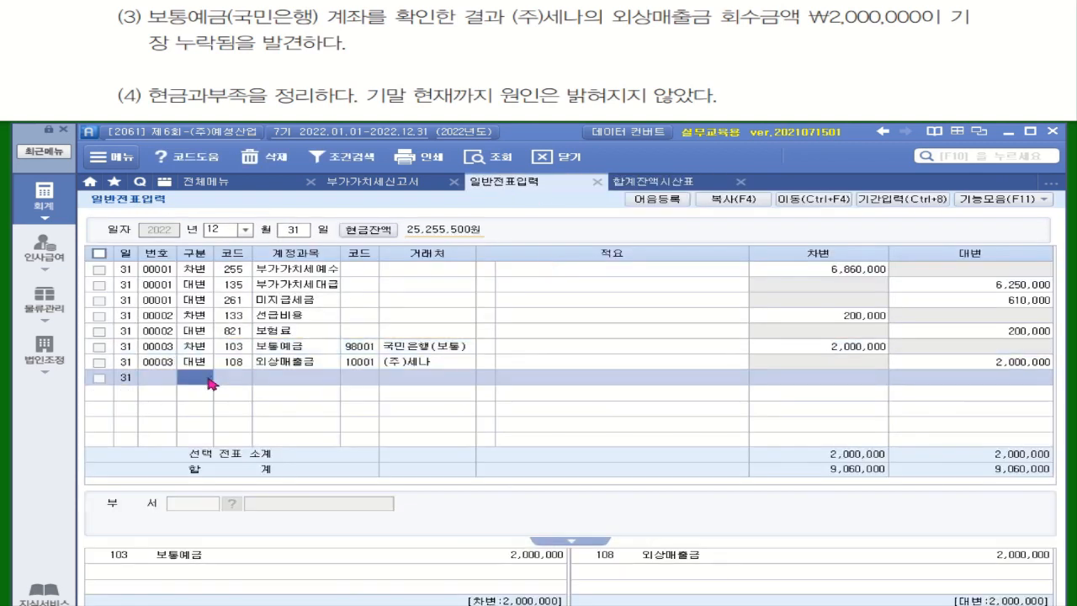
pyautogui.write('3')
pyautogui.press('Return')
pyautogui.write('현')
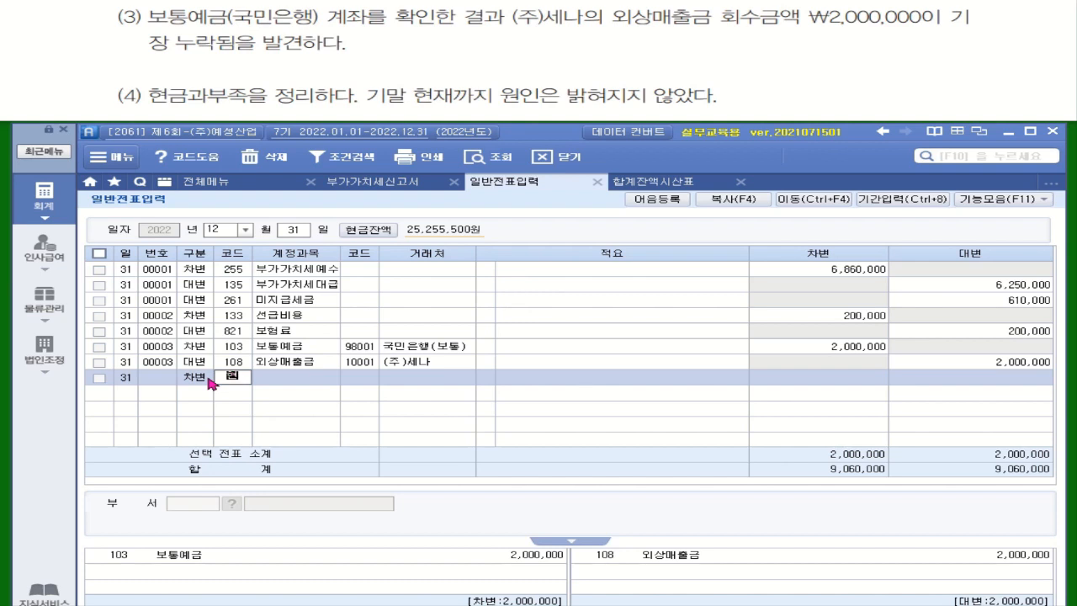
pyautogui.write('ㄱ금')
pyautogui.press('Return')
pyautogui.press('Down')
pyautogui.press('Down')
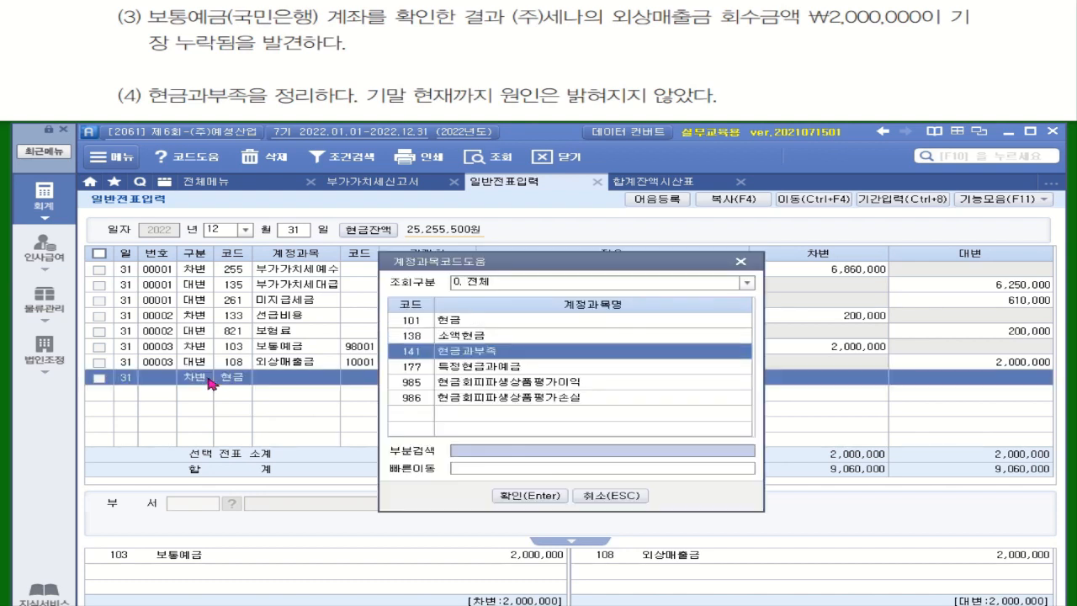
pyautogui.press('Return')
# Step: Set the debit amount of the 현금과부족 line to a positive 400,500
pyautogui.click(854, 381)
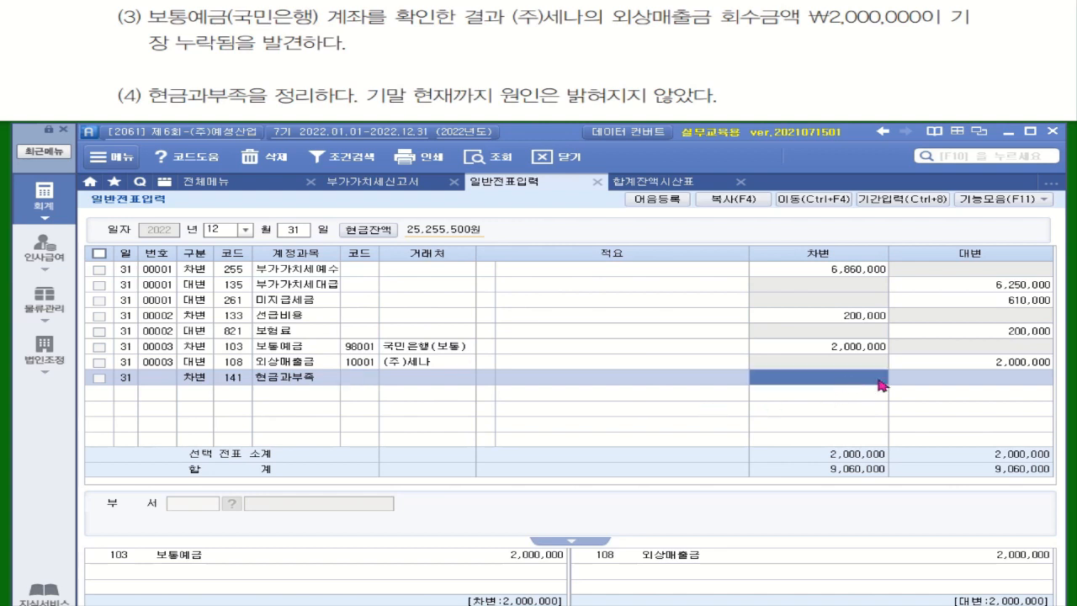
pyautogui.write('-400500')
pyautogui.press('Return')
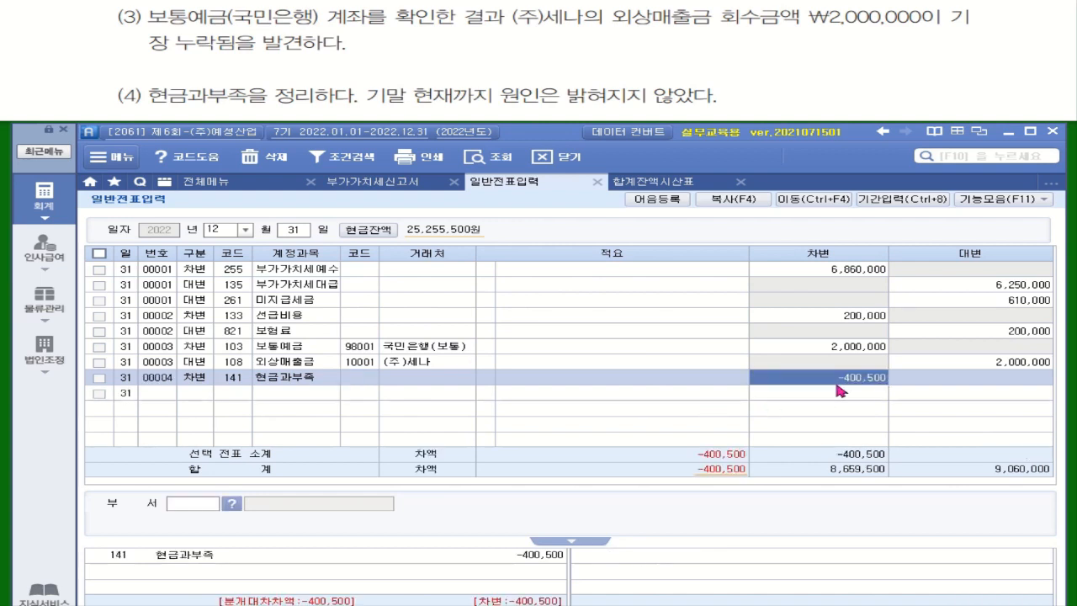
pyautogui.click(845, 379)
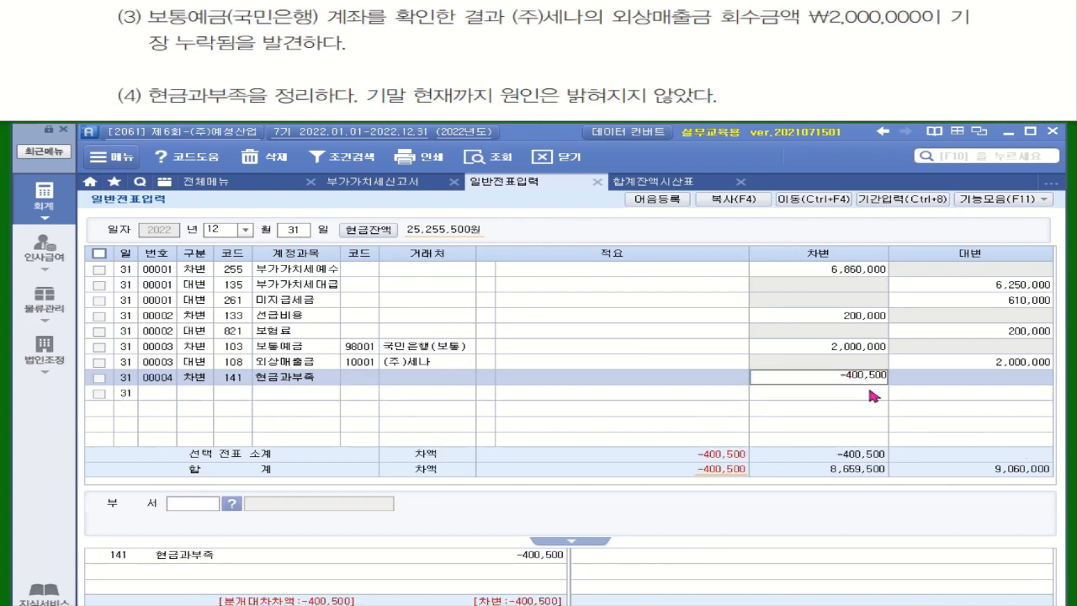
pyautogui.press('Delete')
pyautogui.press('Return')
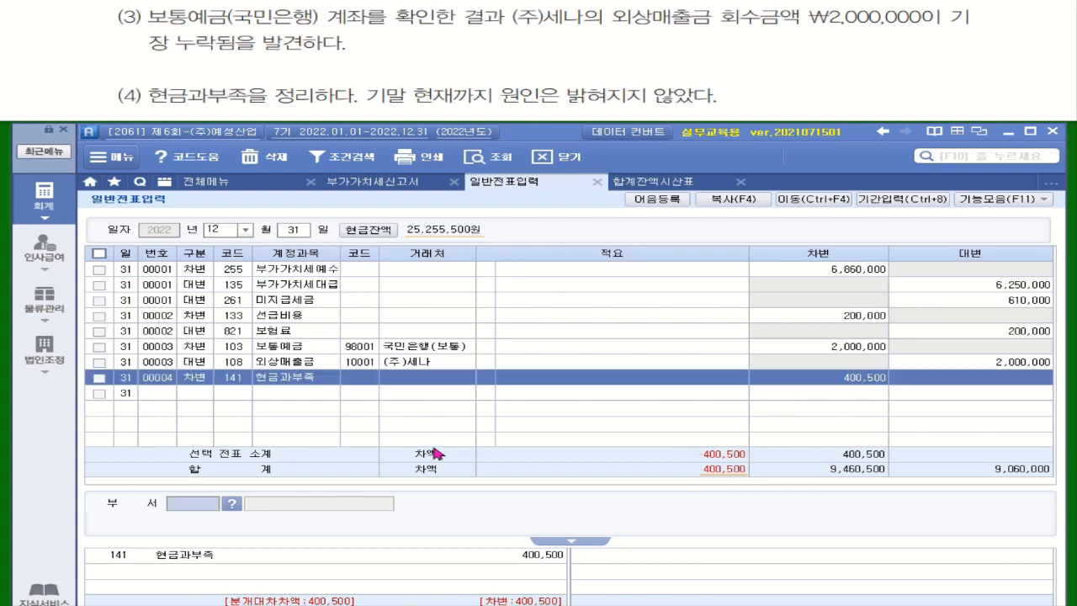
# Step: Add the offsetting credit line with account 930 잡이익 for 400,500, leaving the customer and description blank
pyautogui.click(195, 398)
pyautogui.press('4')
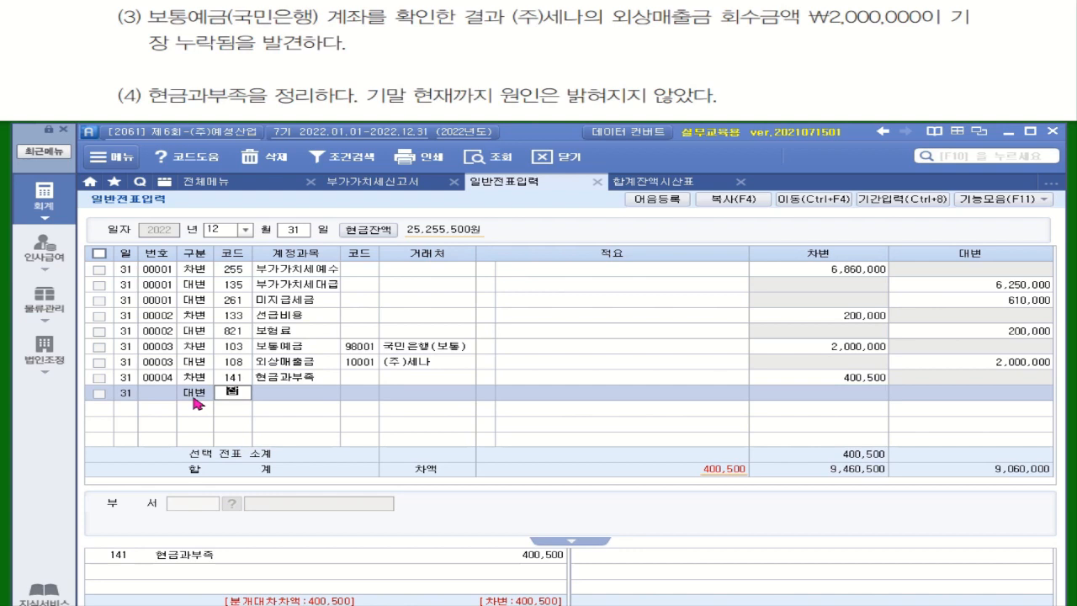
pyautogui.write('ㅇㄱ')
pyautogui.press('Return')
pyautogui.press('Return')
pyautogui.press('Return')
pyautogui.press('Return')
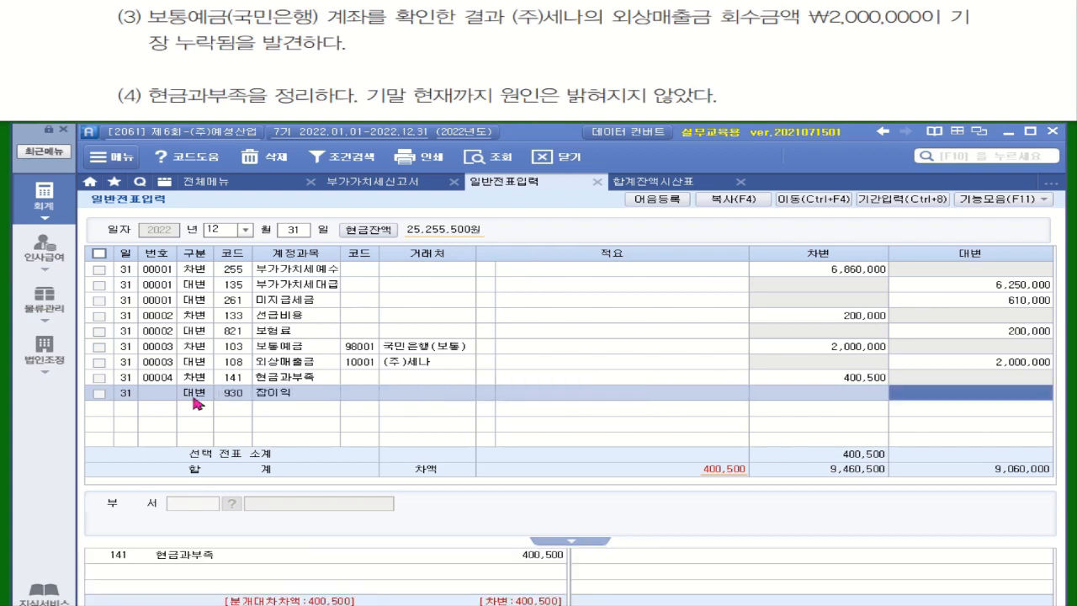
pyautogui.write('40')
pyautogui.write('0,500')
pyautogui.press('Return')
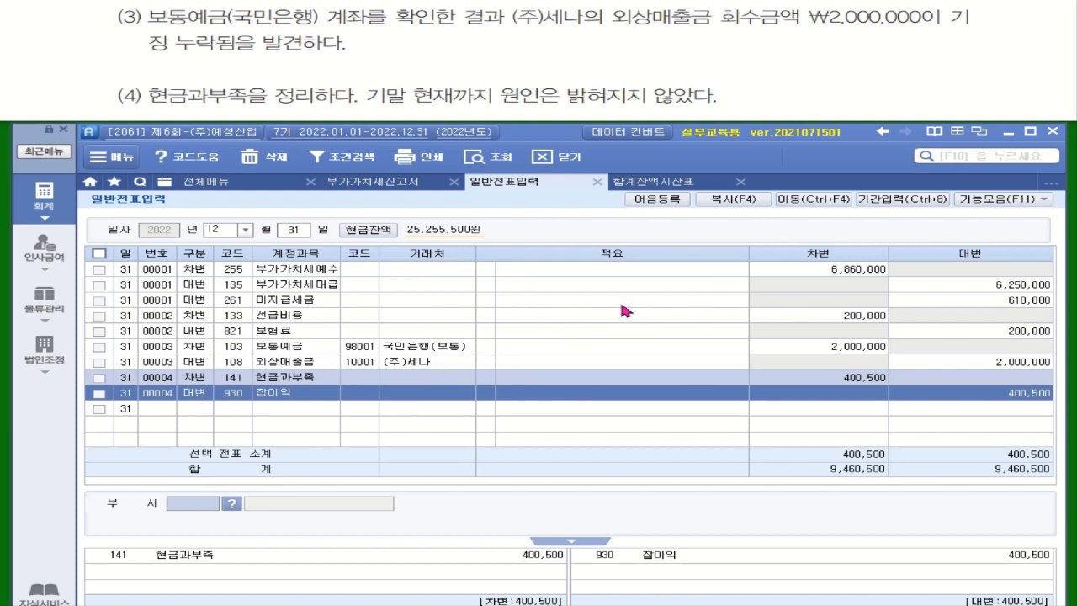
# Step: Requery the trial balance to verify the 현금과부족 balance after the adjusting entry
pyautogui.click(664, 182)
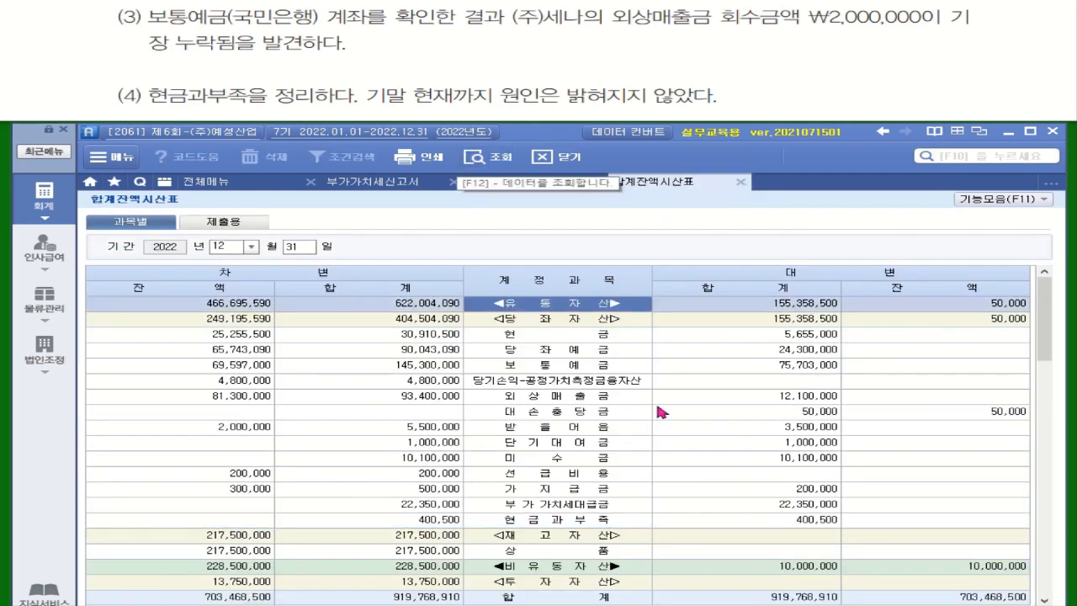
pyautogui.click(242, 520)
pyautogui.click(223, 521)
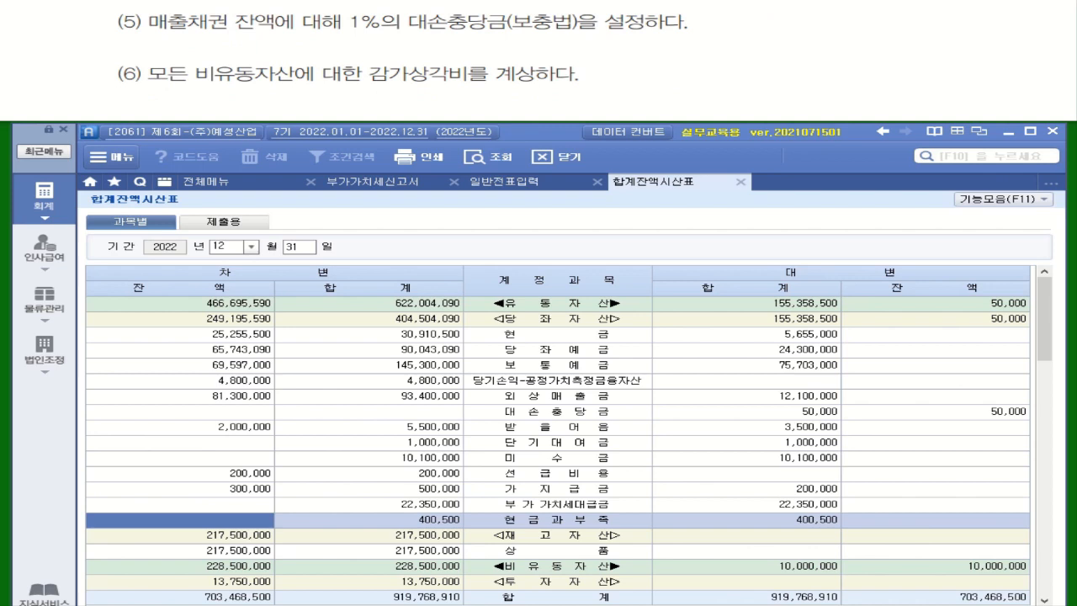
# Step: Refresh the trial balance and calculate 1% of the 외상매출금 balance with the built-in calculator as 81,300,000 × 0.01
pyautogui.moveTo(141, 10)
pyautogui.mouseDown()
pyautogui.moveTo(295, 37)
pyautogui.moveTo(281, 34)
pyautogui.mouseUp()
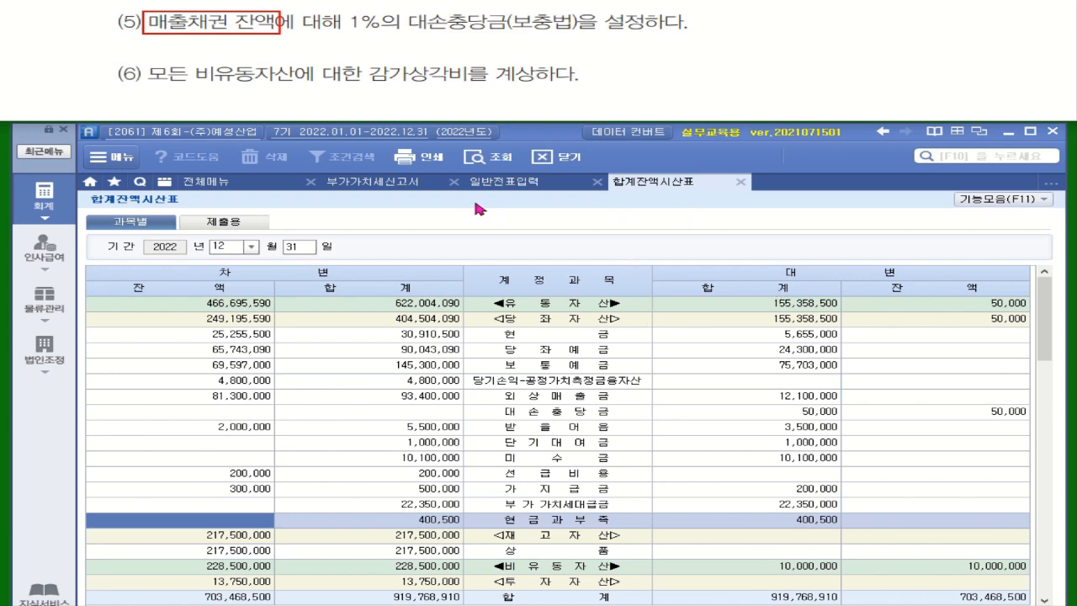
pyautogui.click(495, 159)
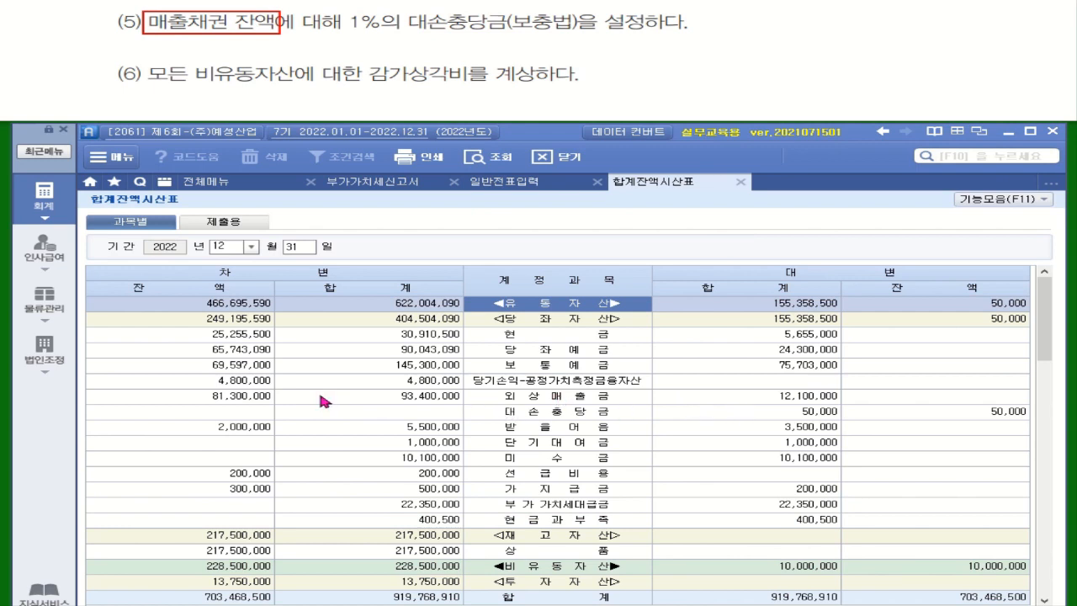
pyautogui.click(246, 400)
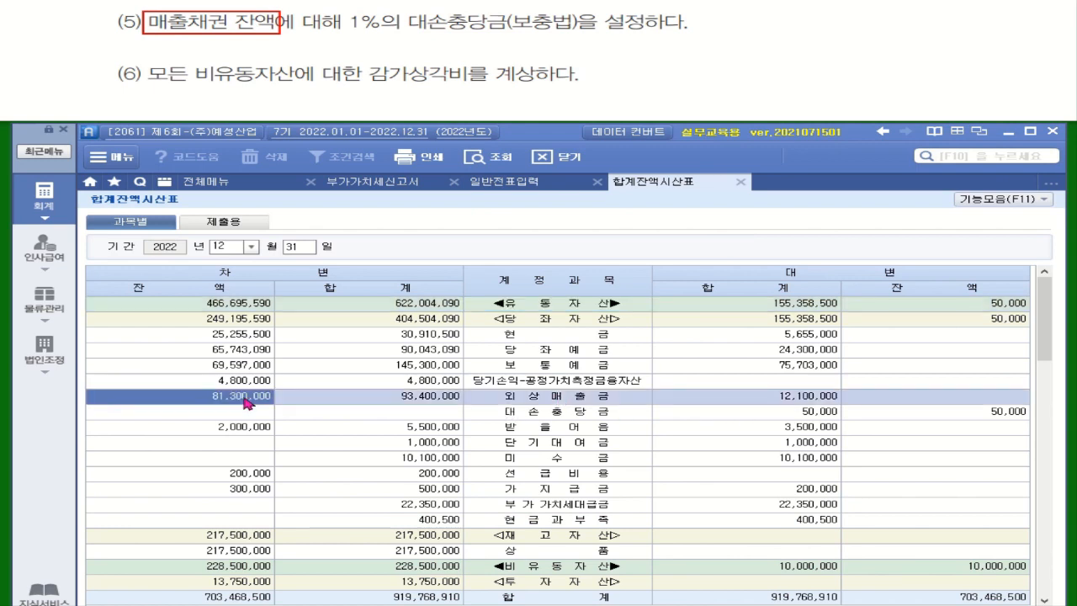
pyautogui.rightClick(174, 400)
pyautogui.click(212, 431)
pyautogui.moveTo(513, 112); pyautogui.dragTo(247, 175)
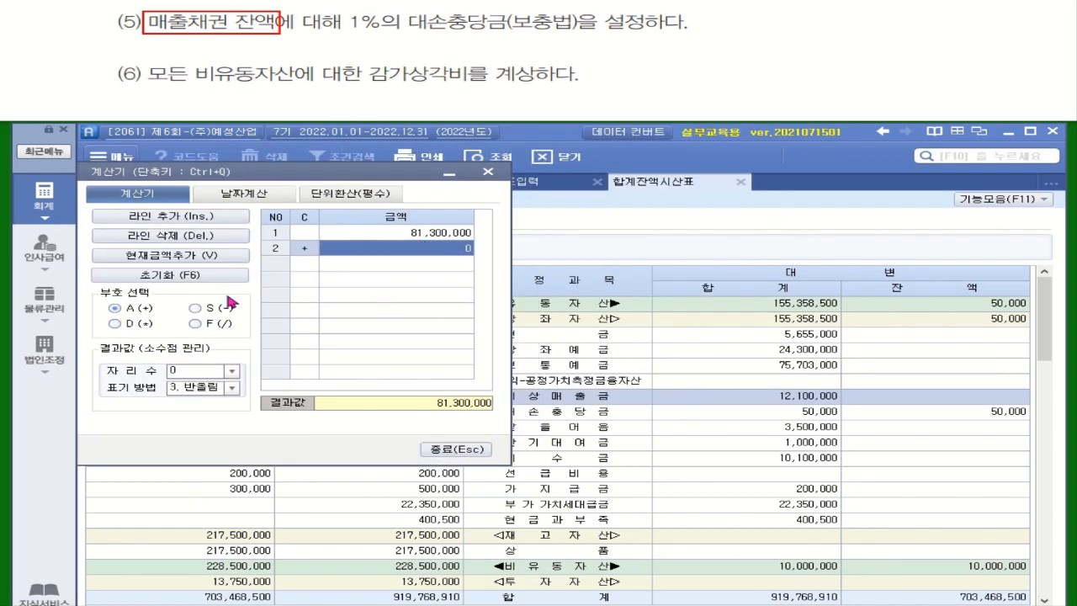
pyautogui.click(135, 324)
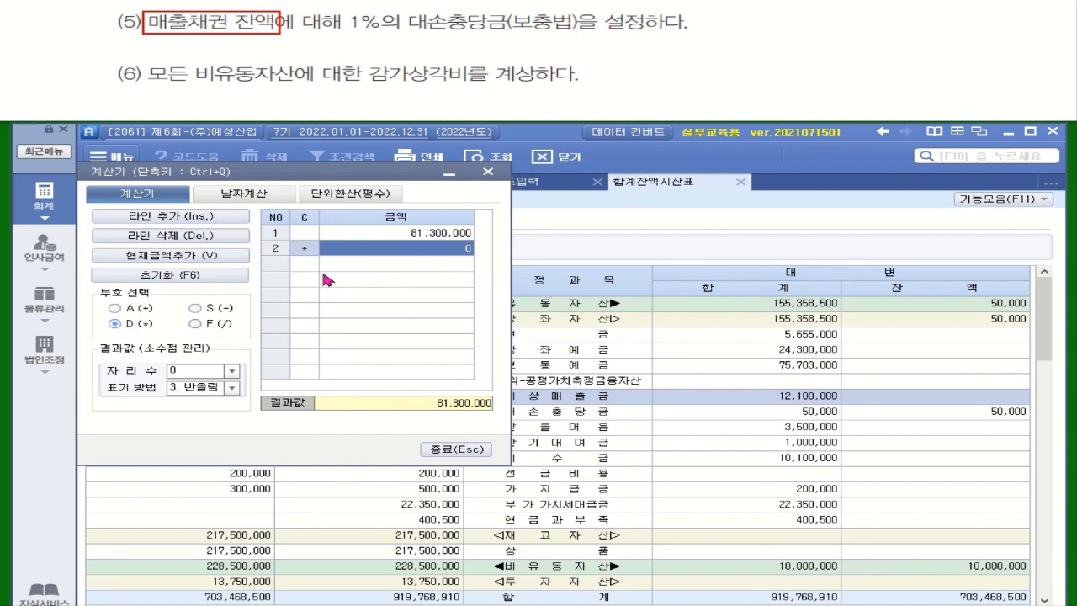
pyautogui.click(418, 249)
pyautogui.write('.01')
pyautogui.press('Return')
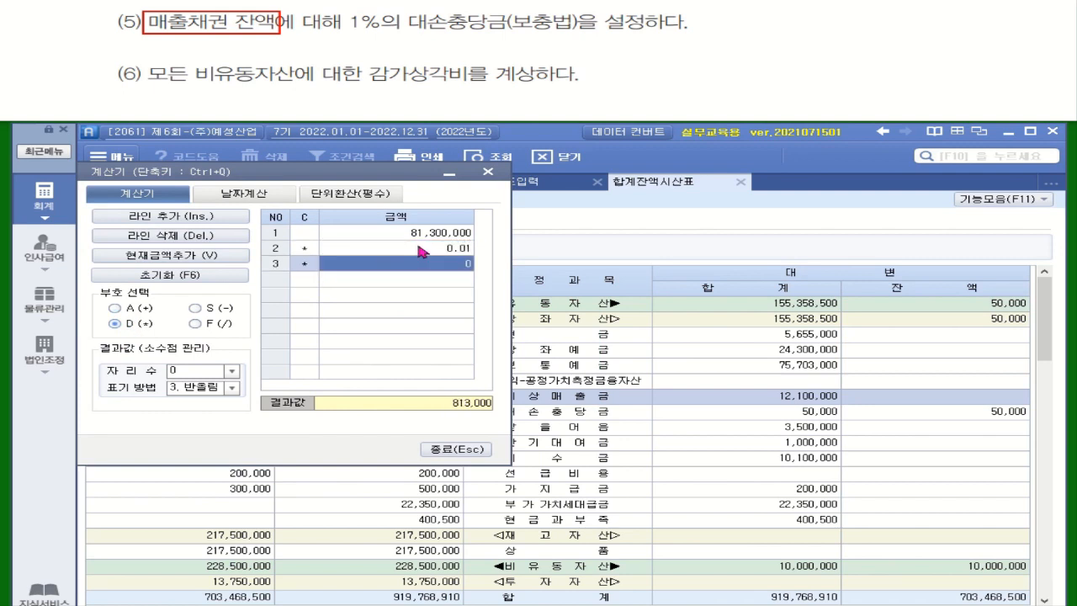
# Step: Subtract the existing 외상매출금 allowance (대손충당금) of 50,000 in the calculator
pyautogui.moveTo(386, 172); pyautogui.dragTo(350, 170)
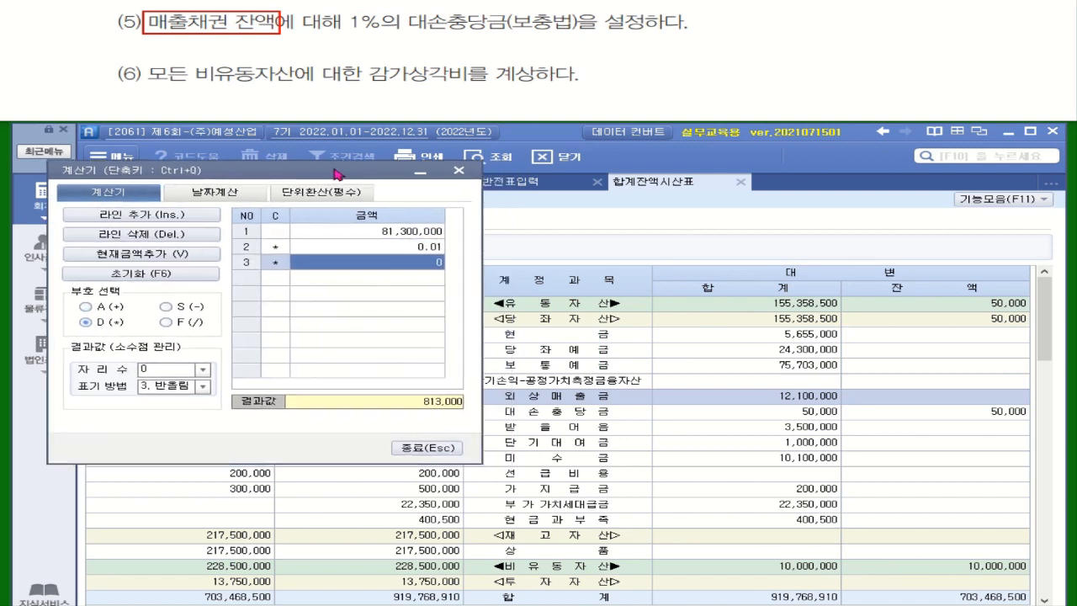
pyautogui.click(586, 412)
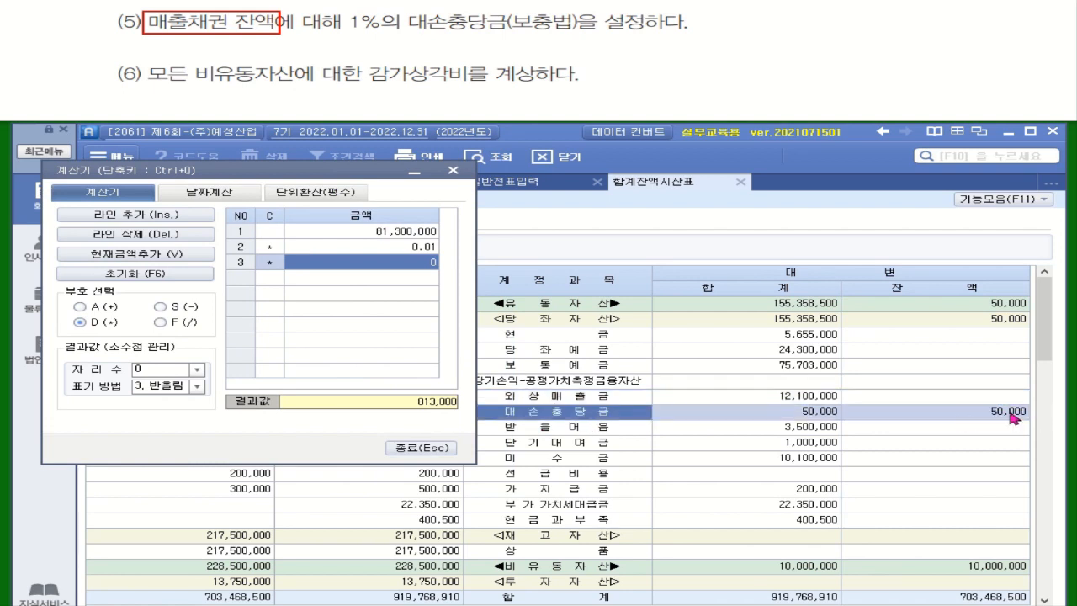
pyautogui.click(1011, 414)
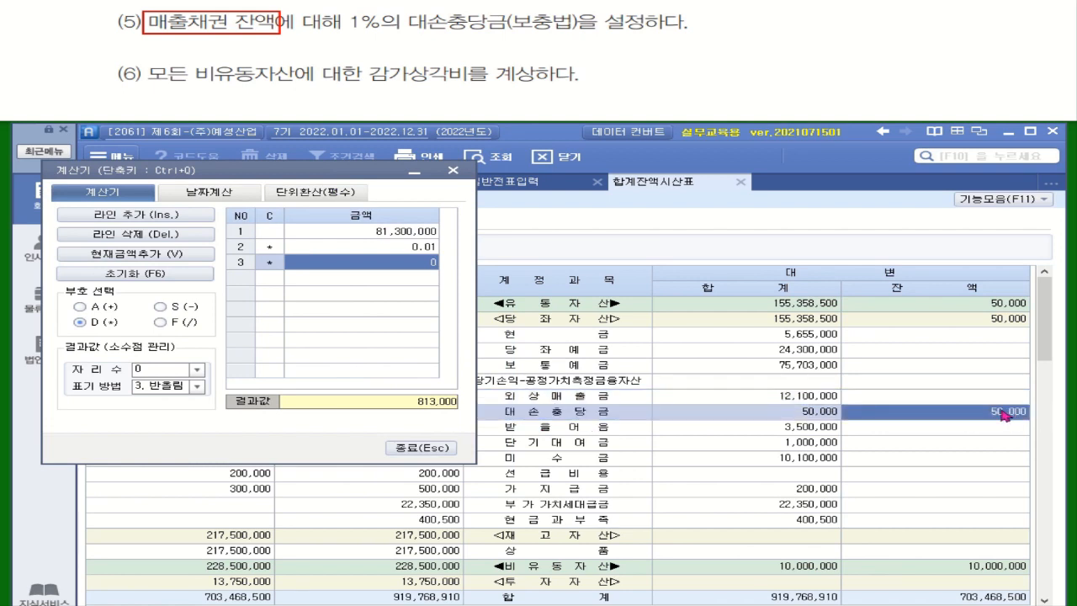
pyautogui.click(180, 311)
pyautogui.write('50000')
pyautogui.press('Return')
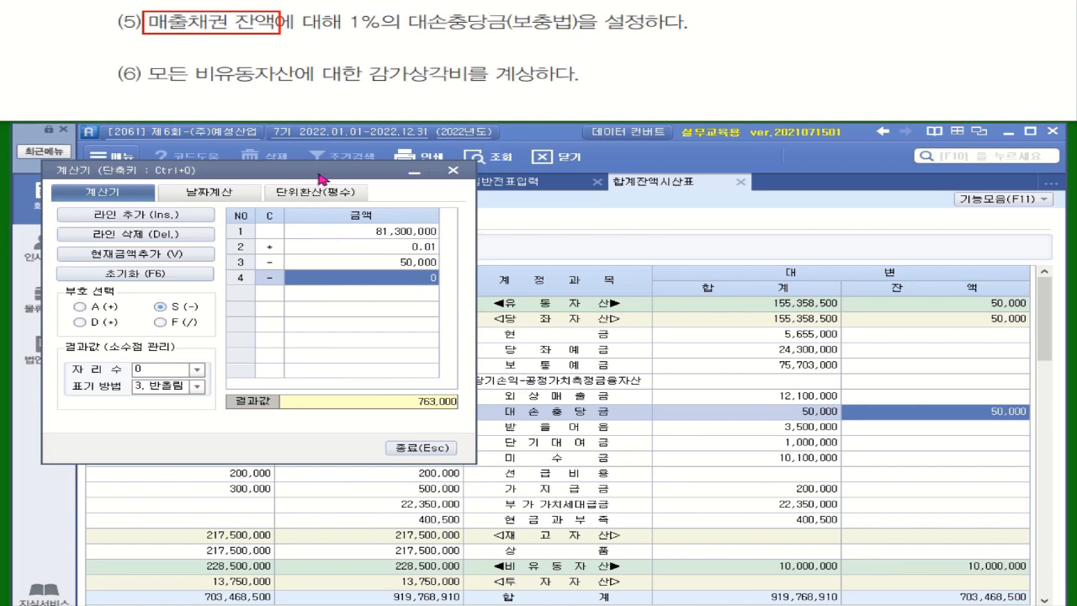
# Step: Open 결산자료입력 for months 01 to 12 and confirm the cost-of-sales selection without adding a code
pyautogui.moveTo(320, 176); pyautogui.dragTo(312, 267)
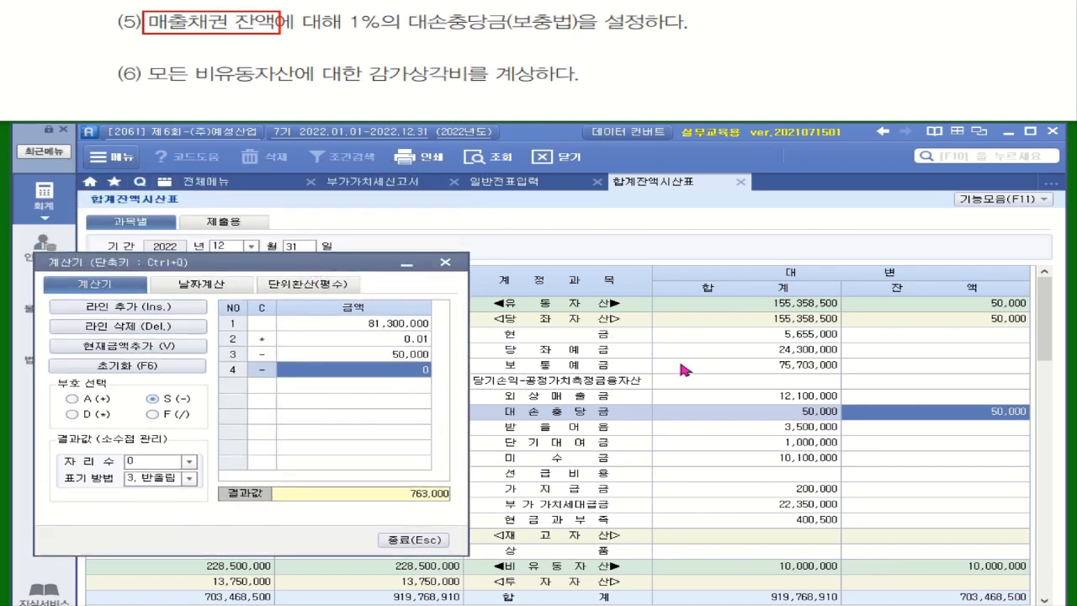
pyautogui.click(220, 181)
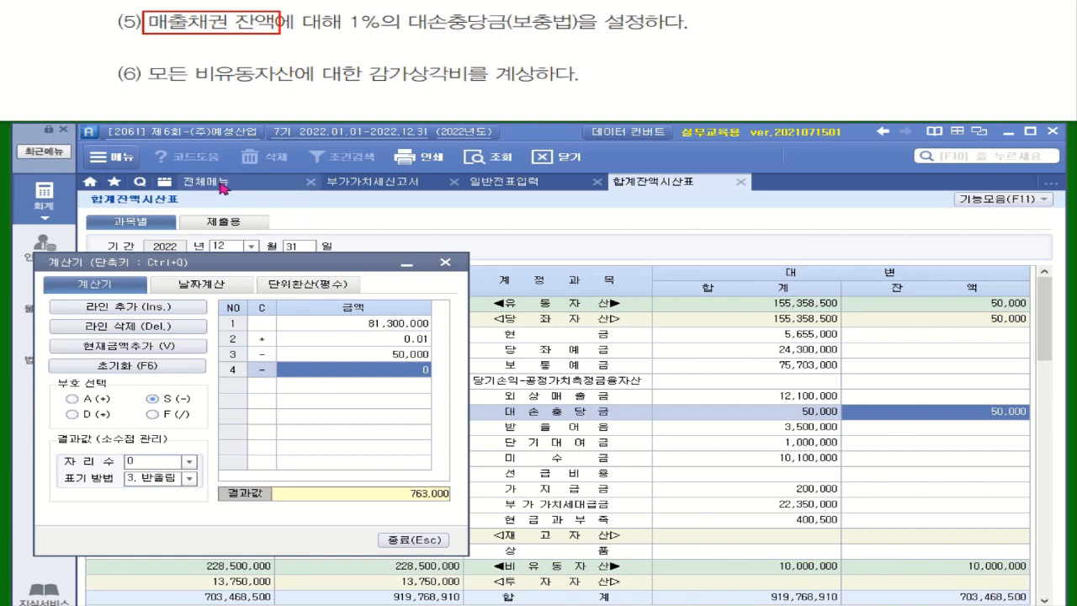
pyautogui.click(867, 250)
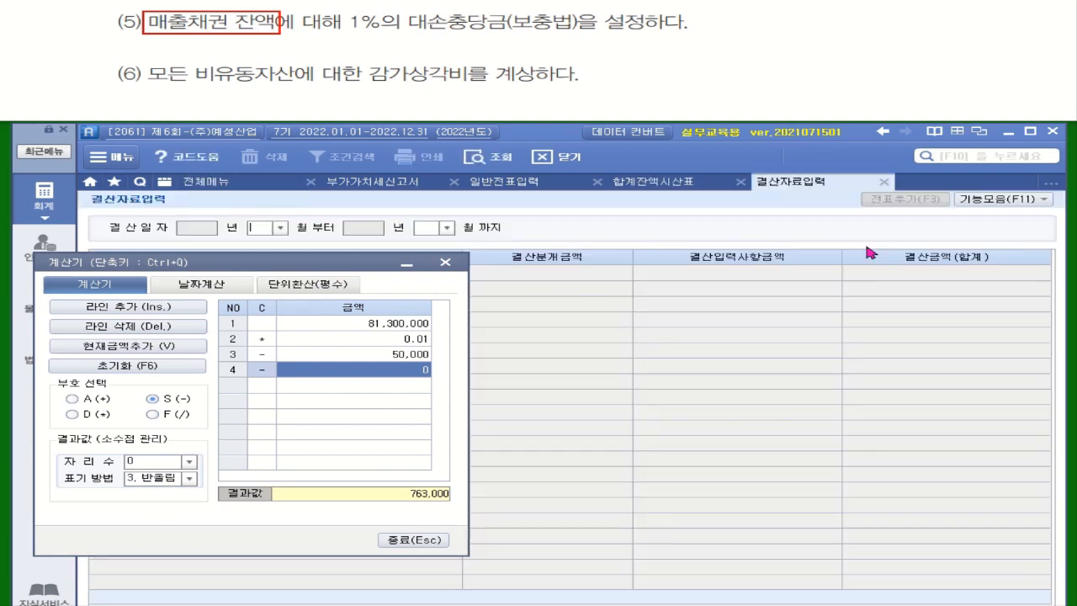
pyautogui.click(279, 227)
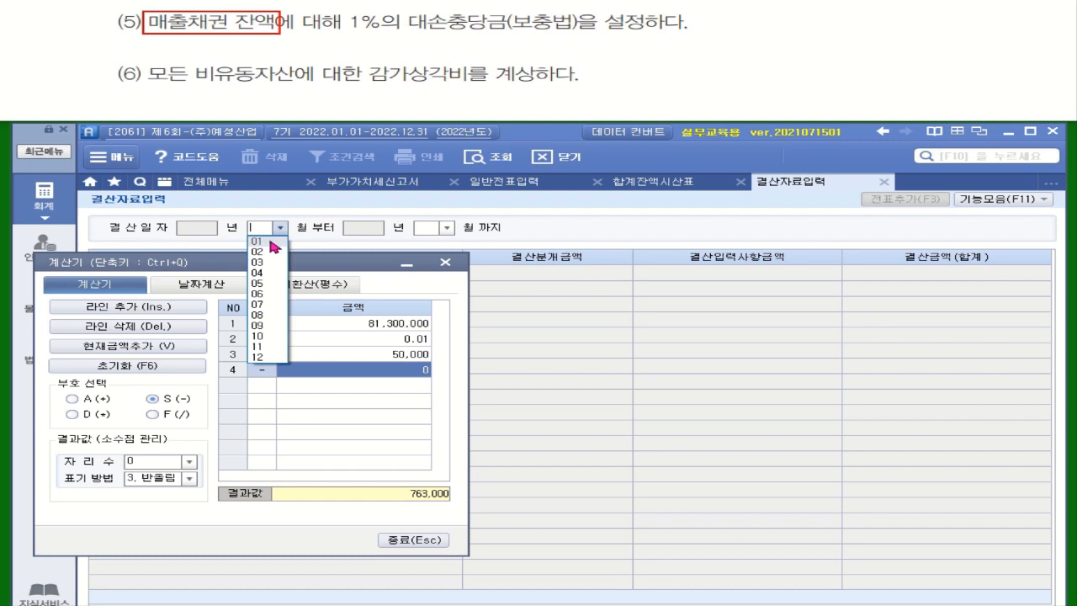
pyautogui.click(274, 244)
pyautogui.click(446, 228)
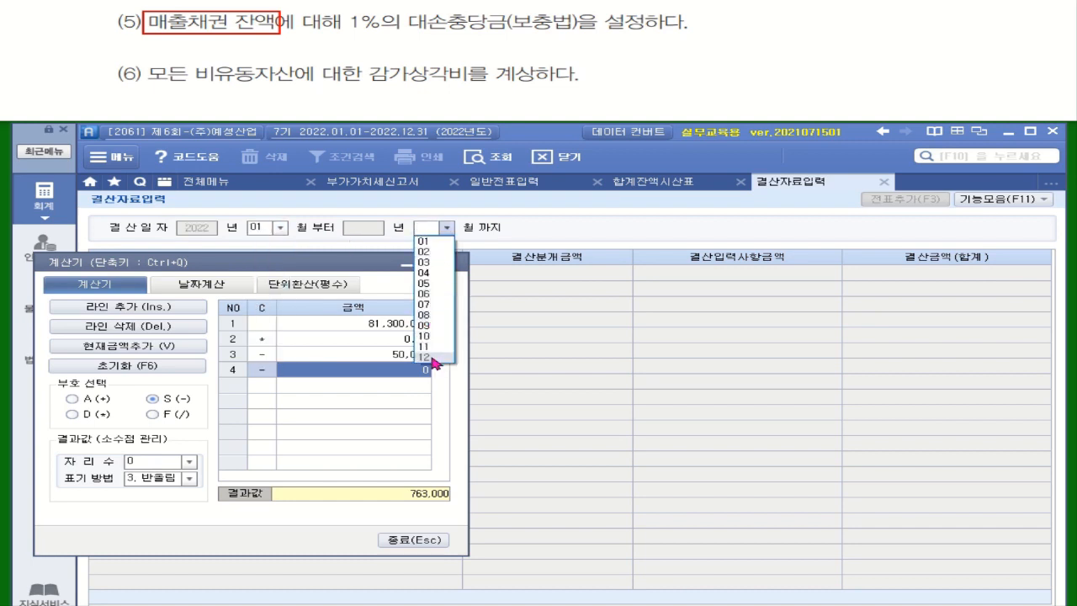
pyautogui.click(432, 362)
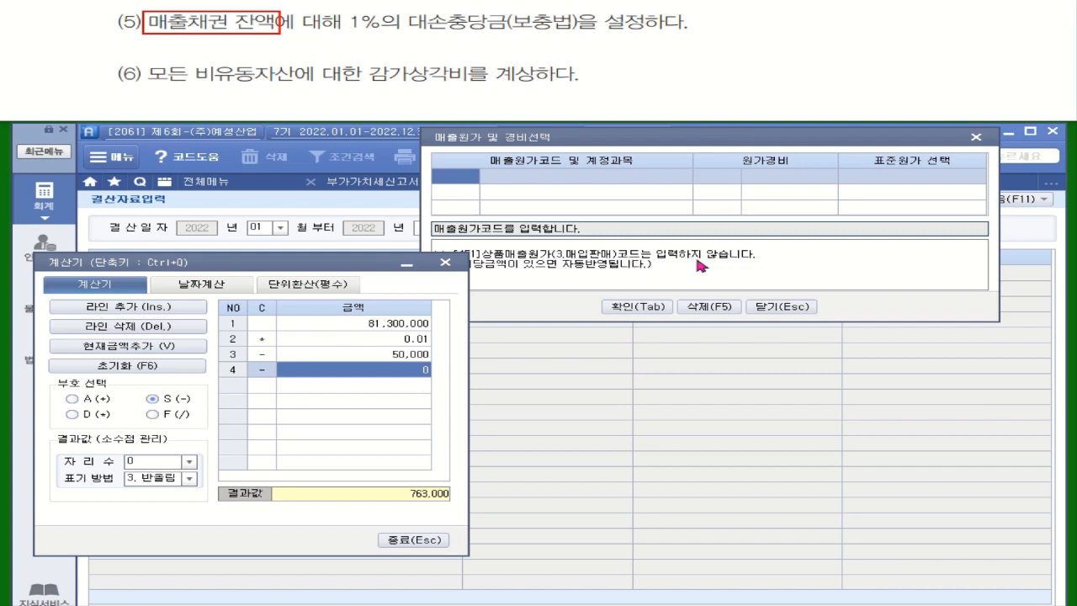
pyautogui.click(643, 307)
# Step: Enter 763,000 as the 대손상각 amount for 외상매출금 in the closing data, then close the calculator
pyautogui.moveTo(348, 268); pyautogui.dragTo(627, 265)
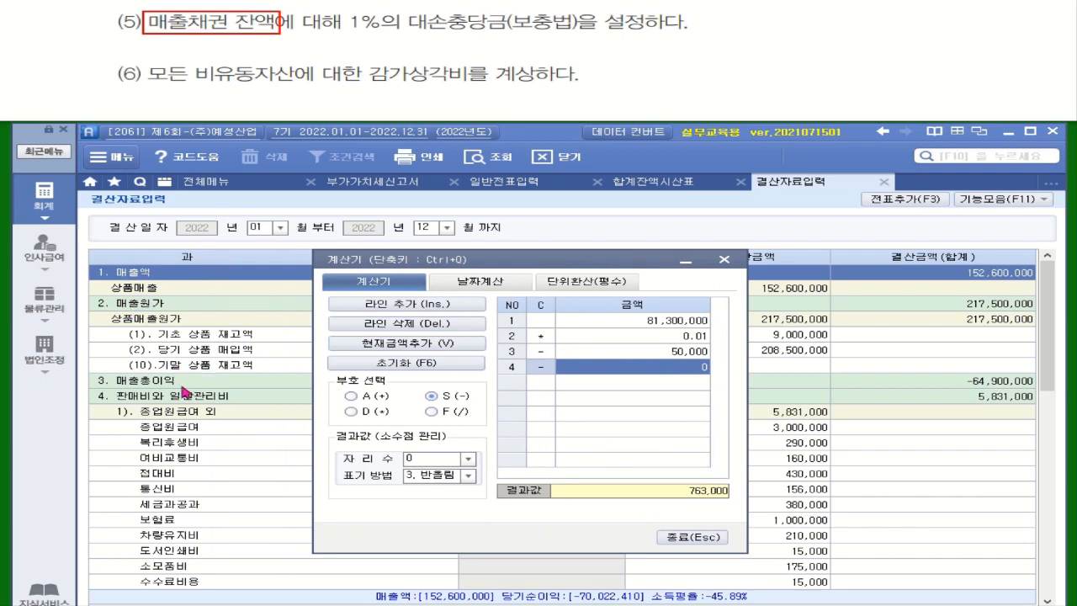
pyautogui.moveTo(1046, 346); pyautogui.dragTo(1045, 433)
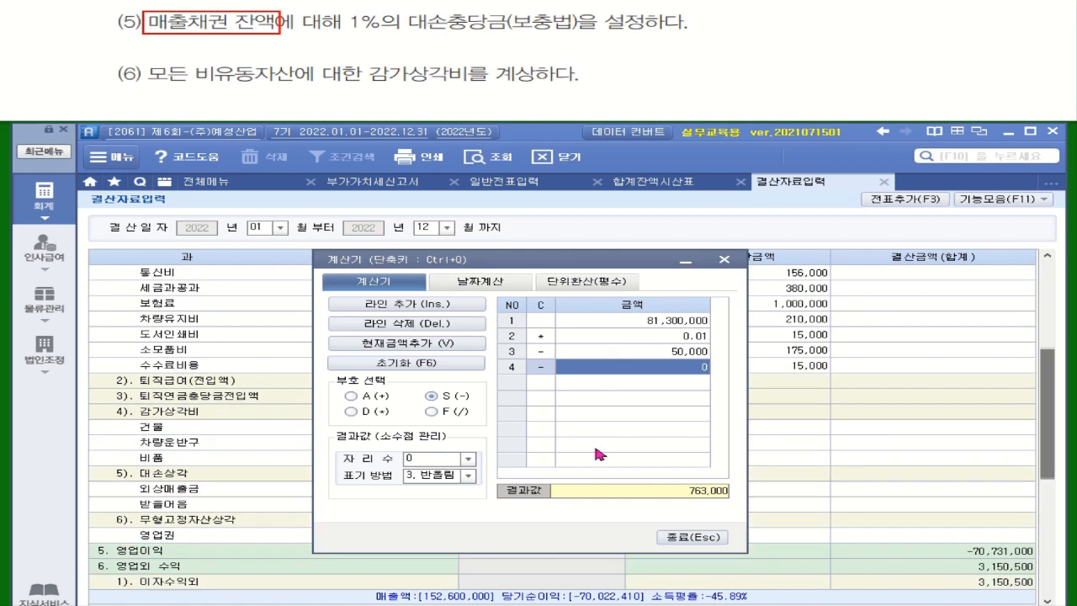
pyautogui.moveTo(509, 265); pyautogui.dragTo(410, 177)
pyautogui.click(716, 487)
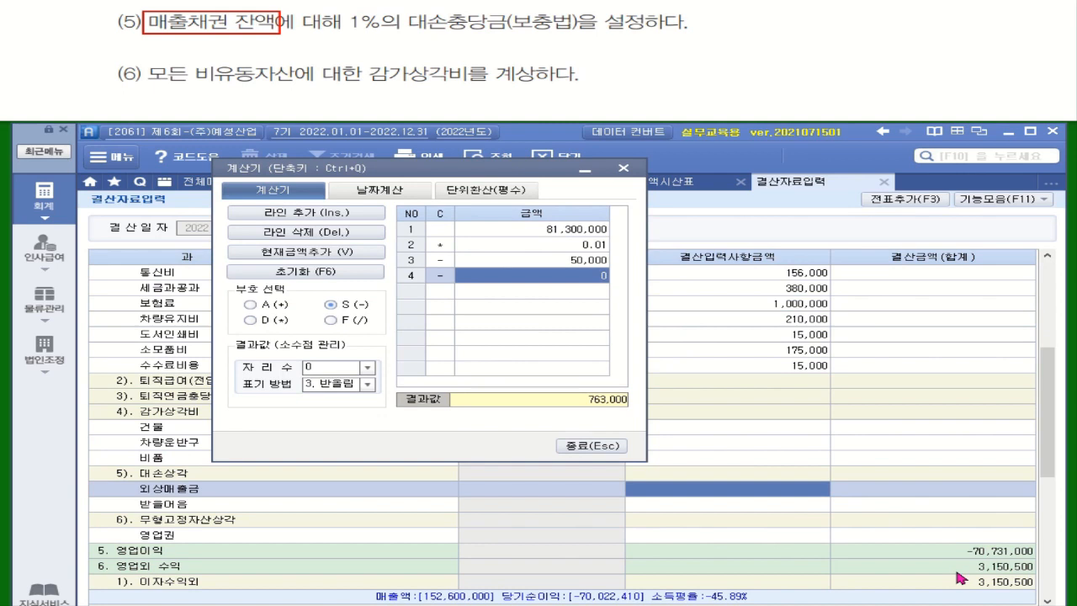
pyautogui.write('763,0')
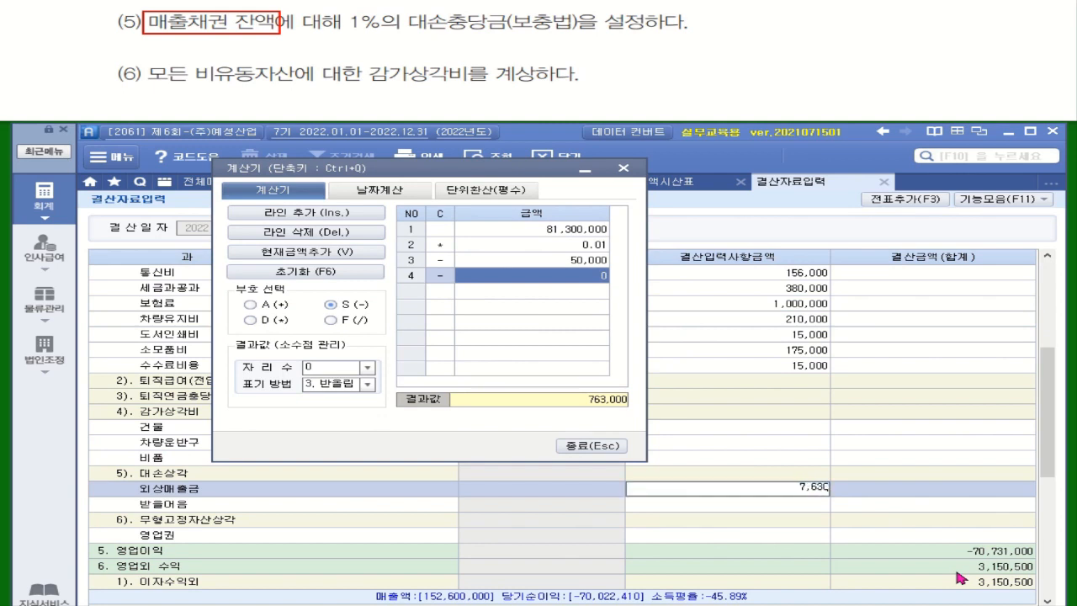
pyautogui.write('00')
pyautogui.press('Return')
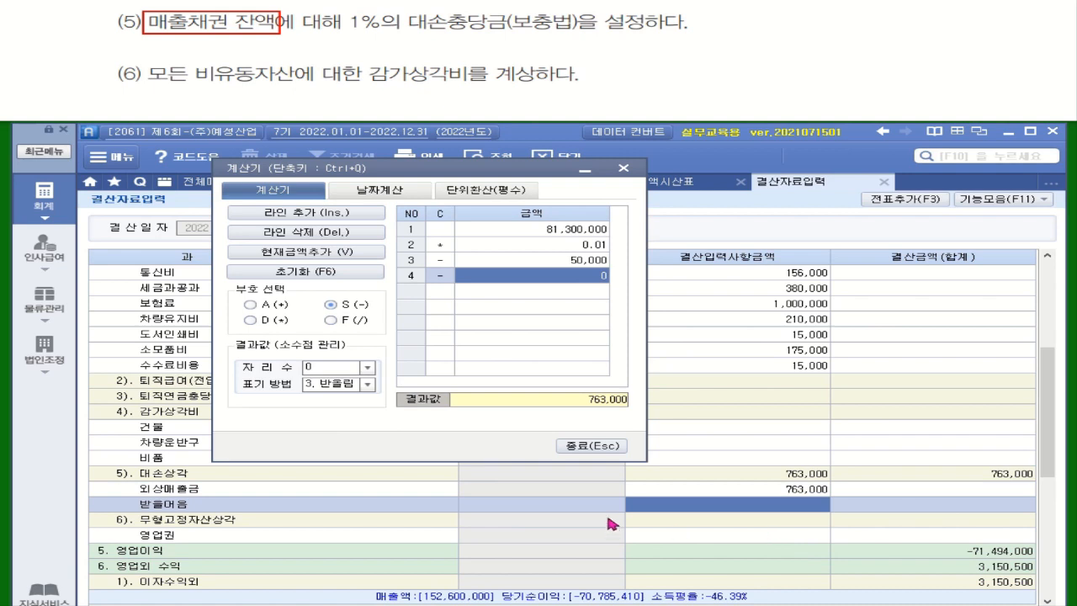
pyautogui.click(592, 446)
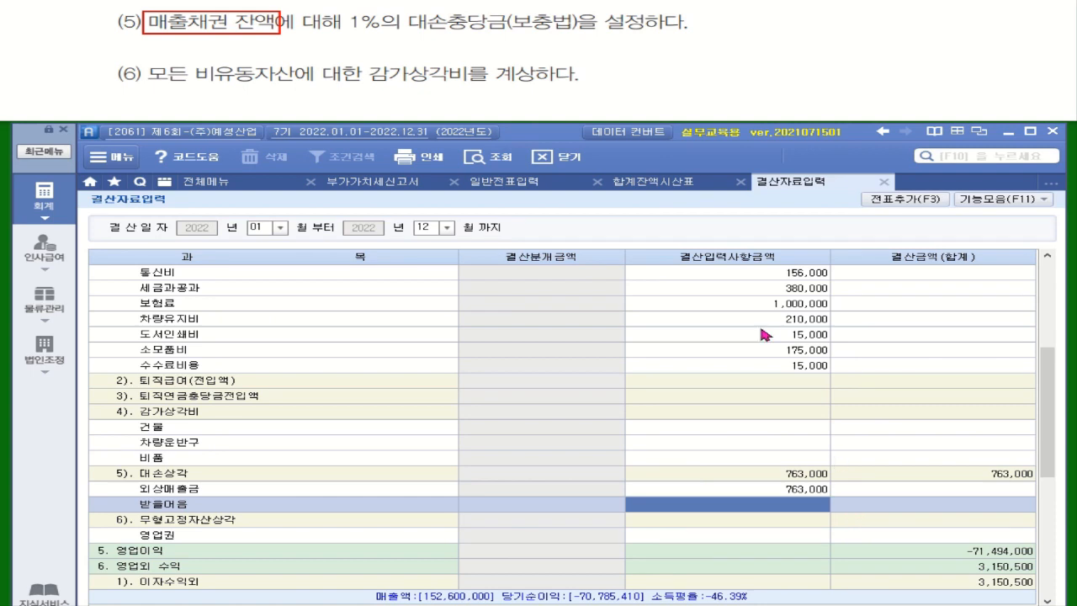
# Step: Look up the 받을어음 balance in the trial balance and set the 대손상각 amount for 받을어음 to 20,000 in the closing data
pyautogui.click(665, 181)
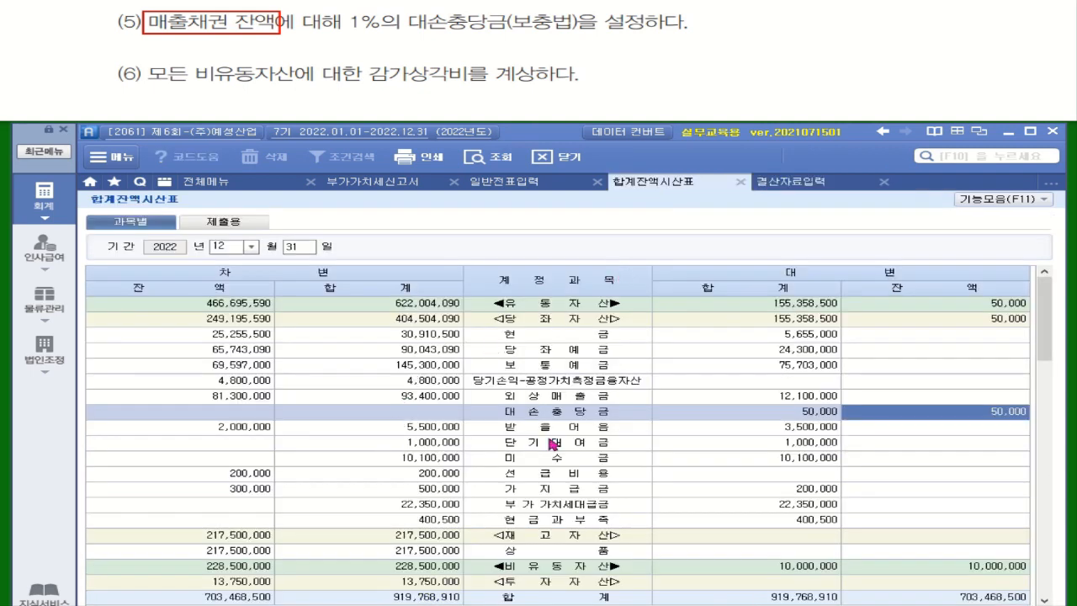
pyautogui.click(246, 430)
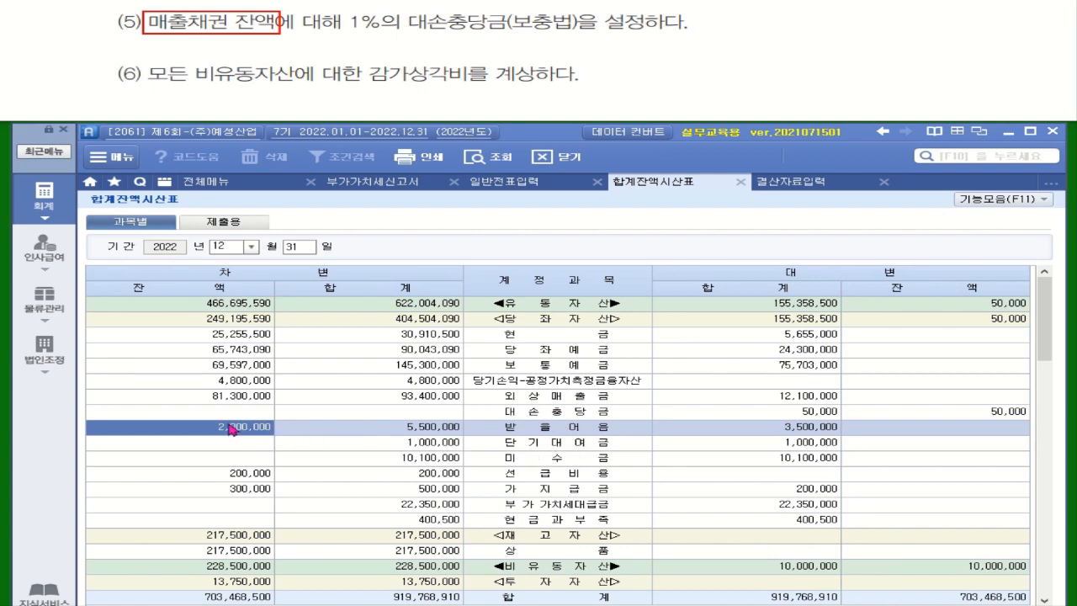
pyautogui.click(770, 182)
pyautogui.rightClick(731, 502)
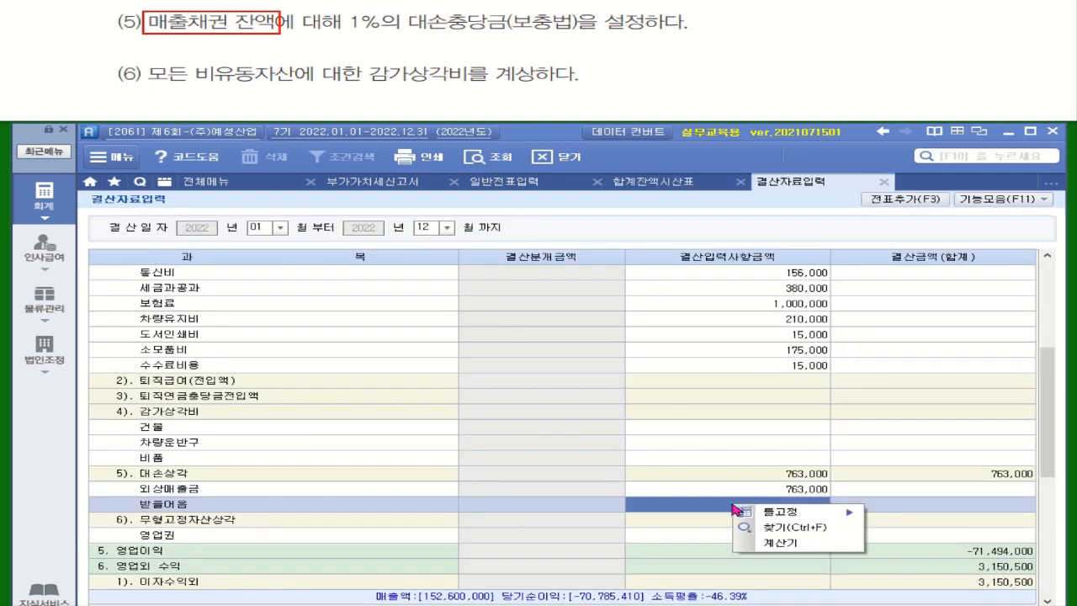
pyautogui.click(722, 506)
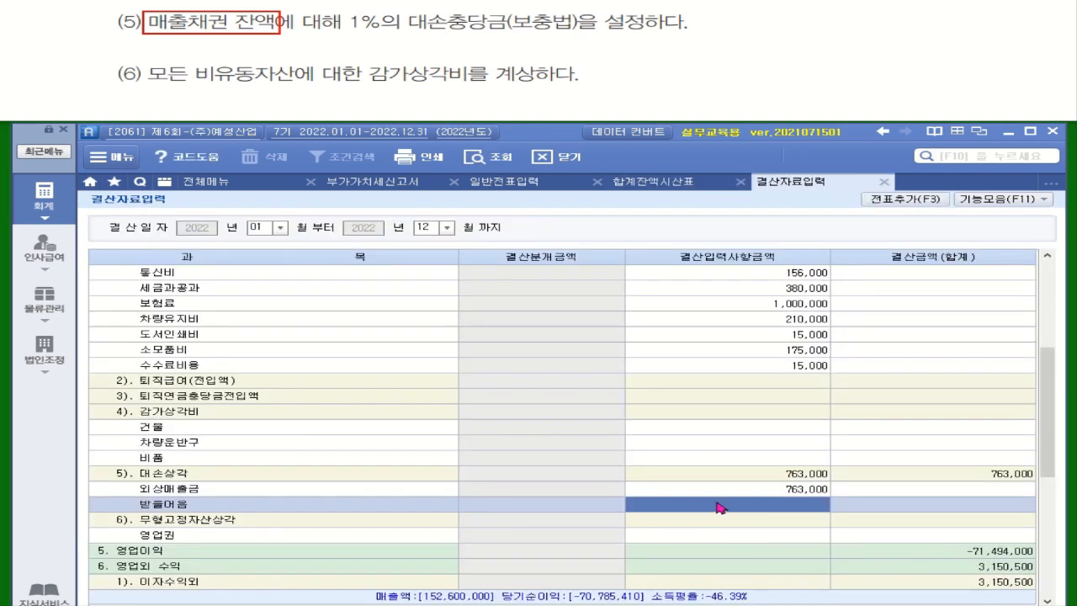
pyautogui.write('2000000')
pyautogui.press('Return')
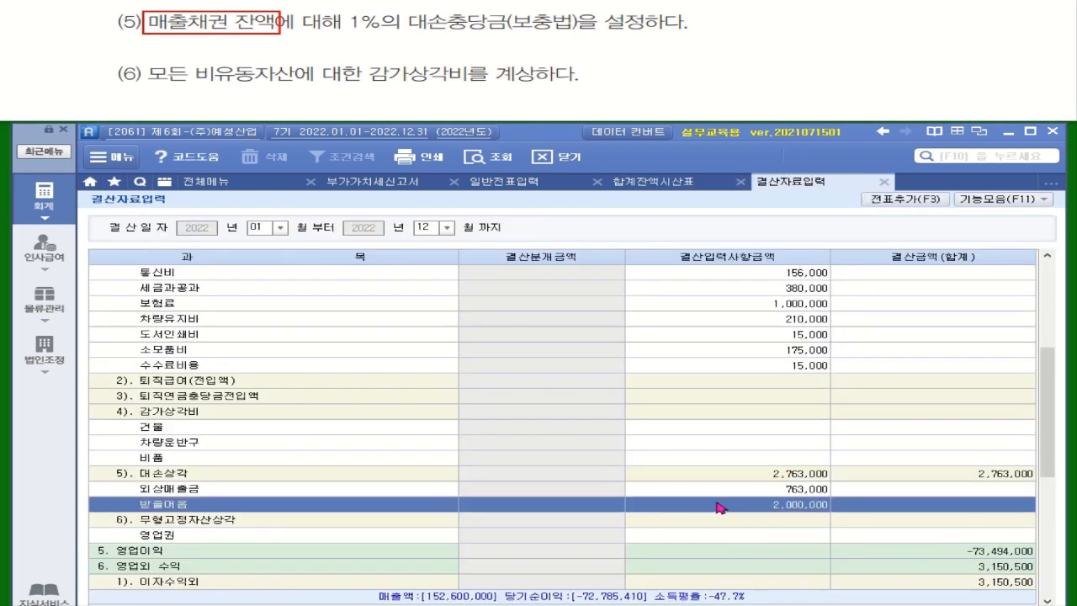
pyautogui.click(807, 504)
pyautogui.moveTo(816, 502); pyautogui.dragTo(827, 503)
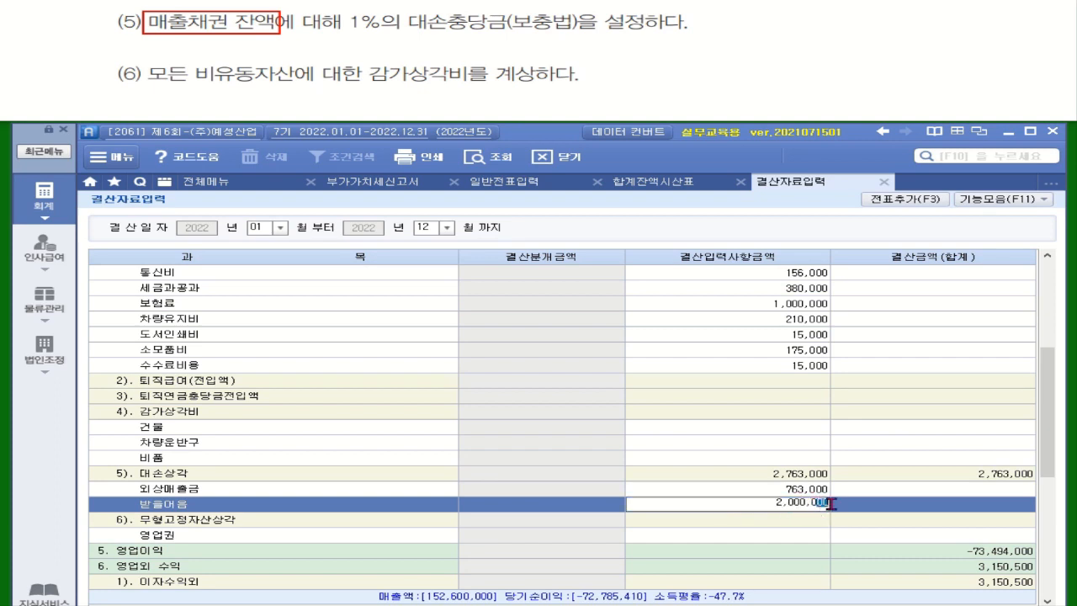
pyautogui.press('BackSpace')
pyautogui.press('Return')
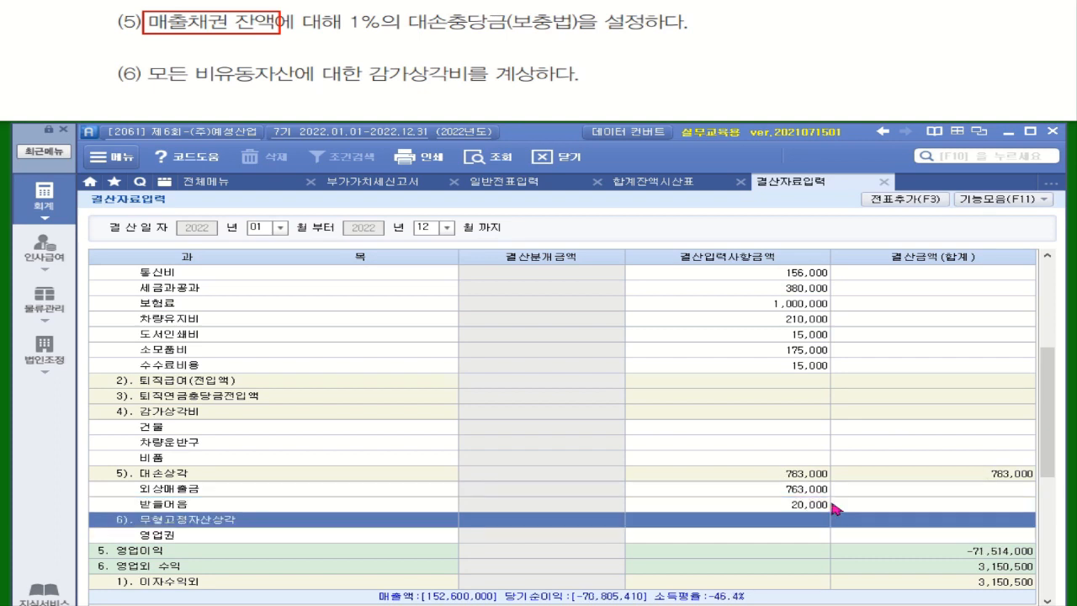
# Step: Check the 받을어음 allowance in the built-in calculator as 2,000,000 × 0.01, then close the calculator
pyautogui.rightClick(586, 447)
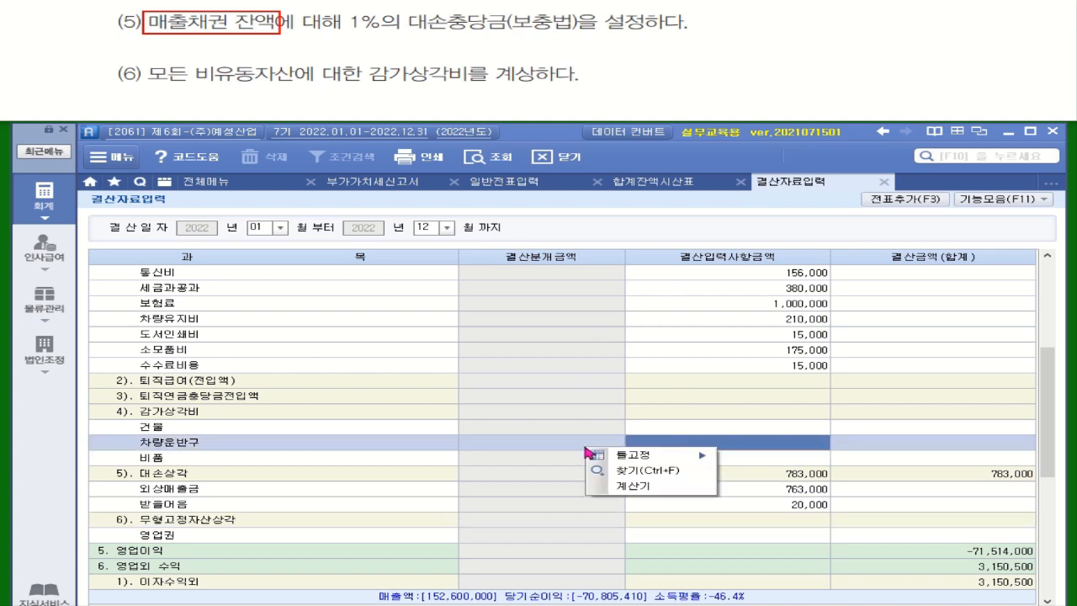
pyautogui.click(597, 485)
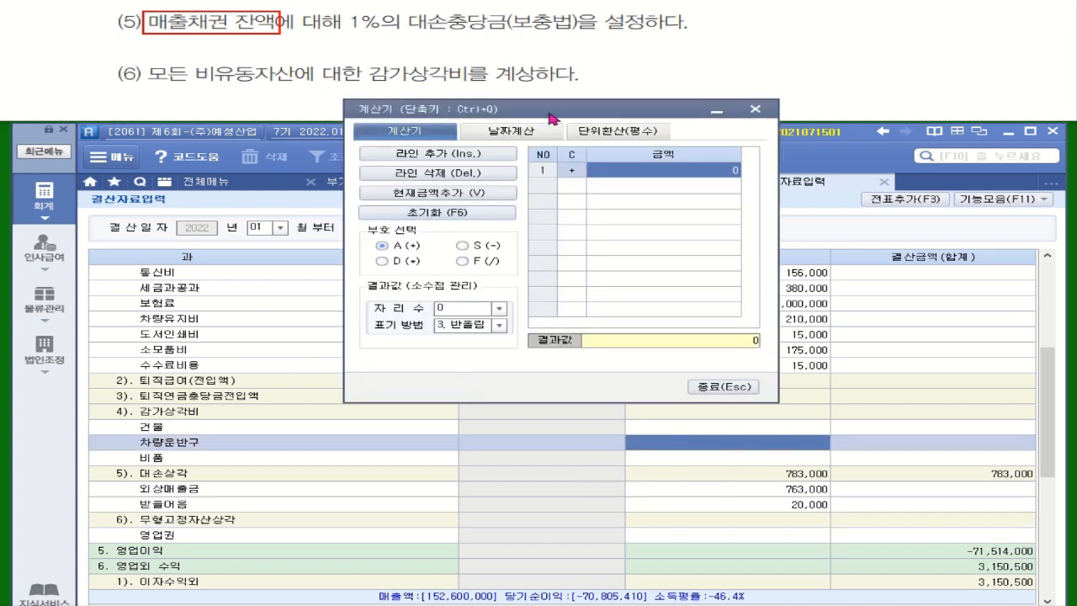
pyautogui.moveTo(552, 117); pyautogui.dragTo(511, 207)
pyautogui.write('2000000')
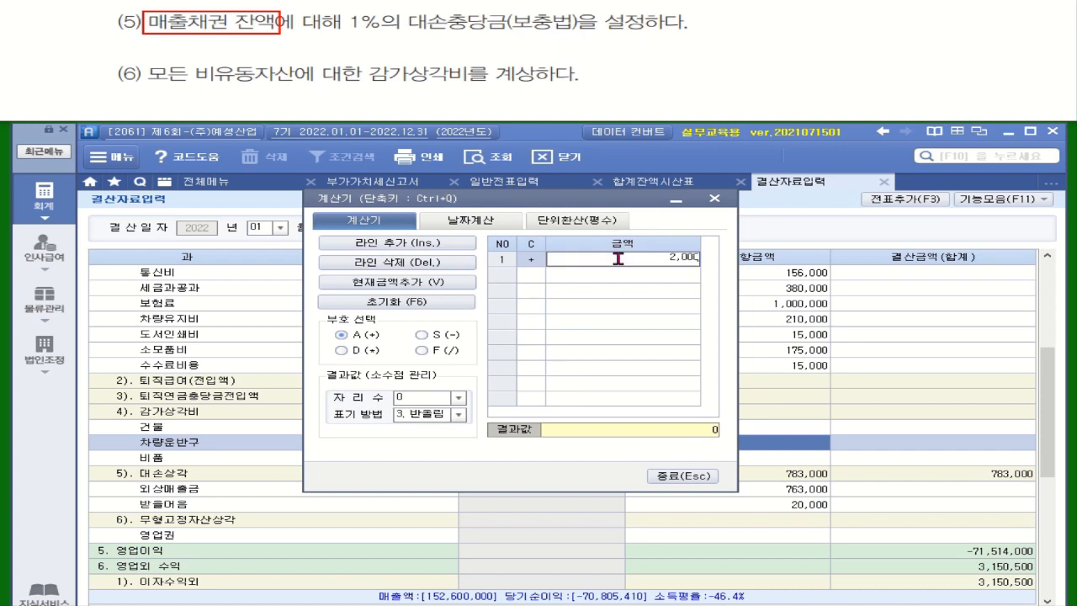
pyautogui.press('Return')
pyautogui.click(343, 350)
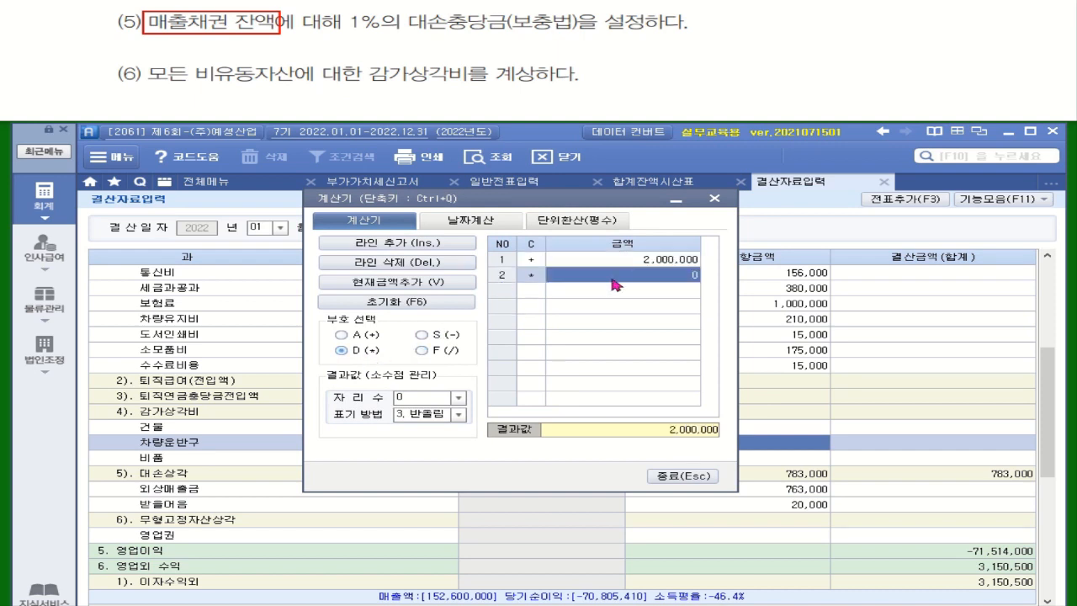
pyautogui.click(612, 277)
pyautogui.write('0.01')
pyautogui.press('Return')
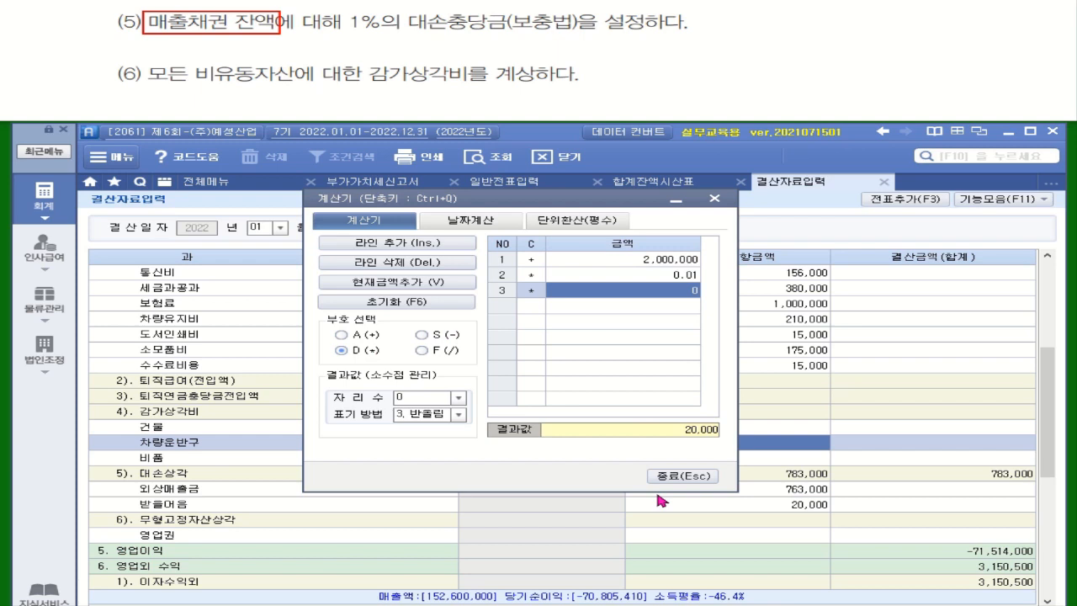
pyautogui.click(715, 200)
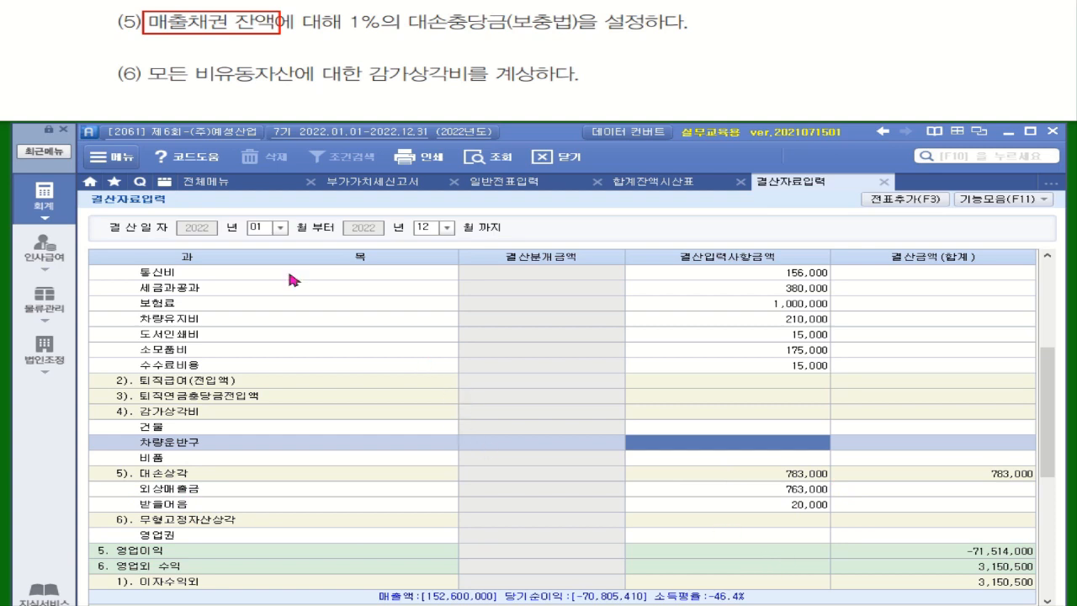
# Step: Open 원가경비별감가상각명세서 and query the 유형자산총괄 summary for the current-period depreciation (당기상각비) of 차량운반구
pyautogui.moveTo(148, 57)
pyautogui.mouseDown()
pyautogui.moveTo(195, 85)
pyautogui.moveTo(587, 89)
pyautogui.mouseUp()
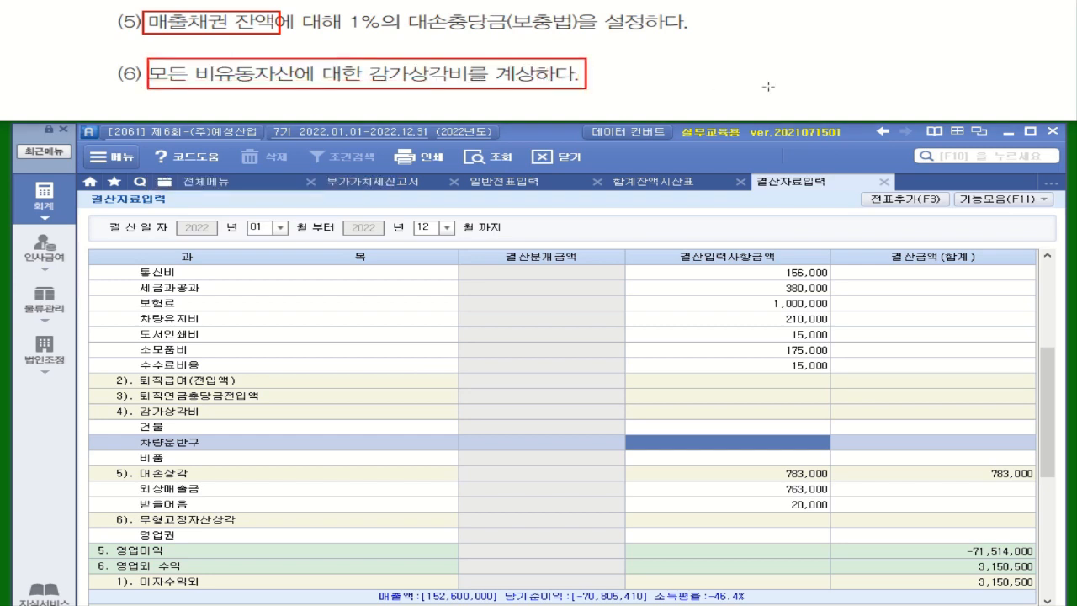
pyautogui.click(210, 182)
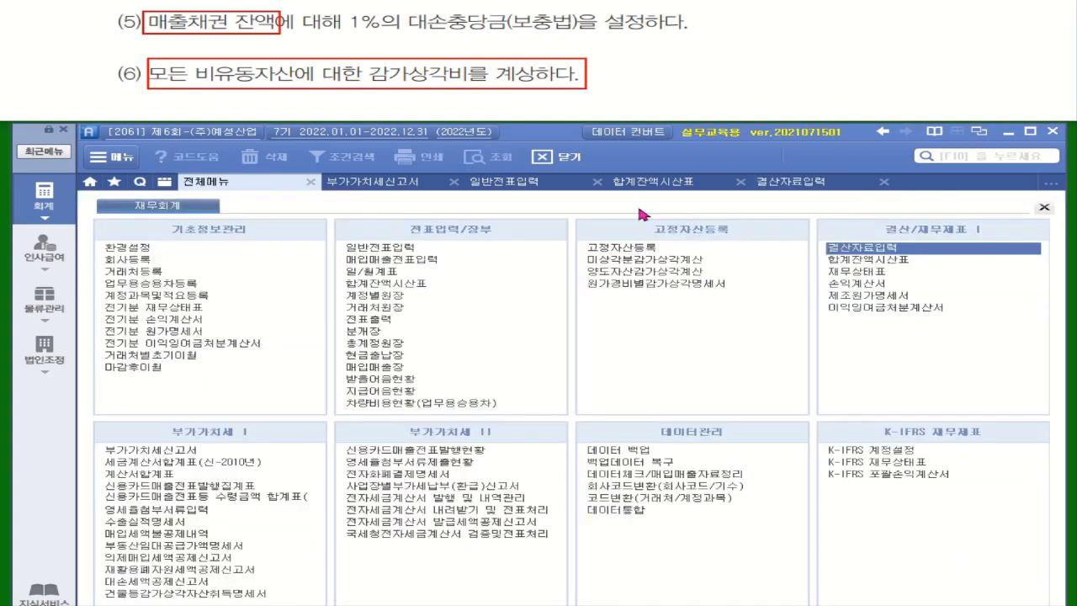
pyautogui.click(694, 286)
pyautogui.click(308, 224)
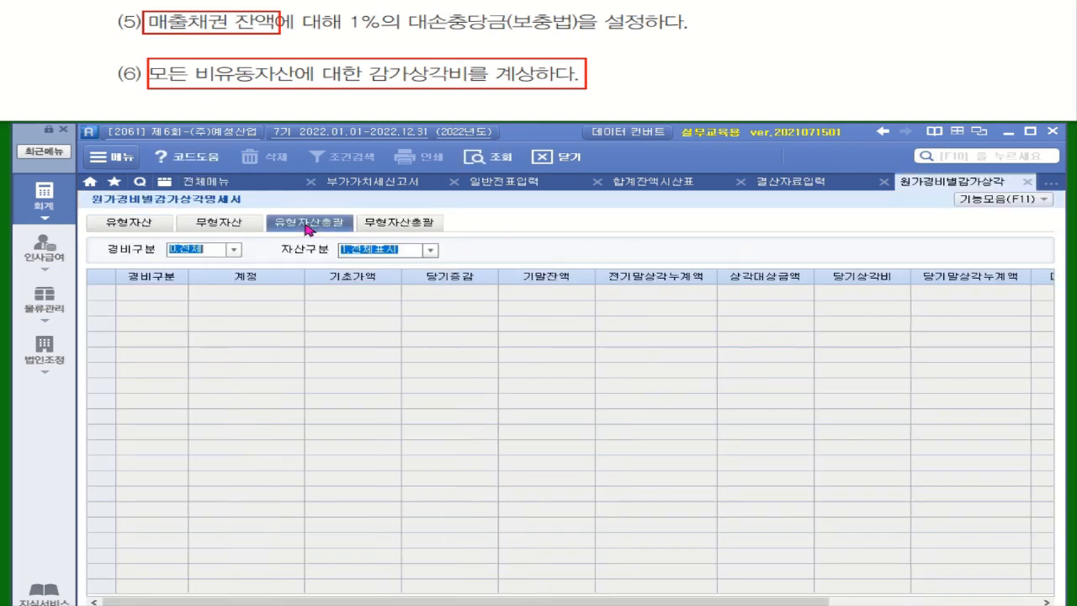
pyautogui.click(491, 157)
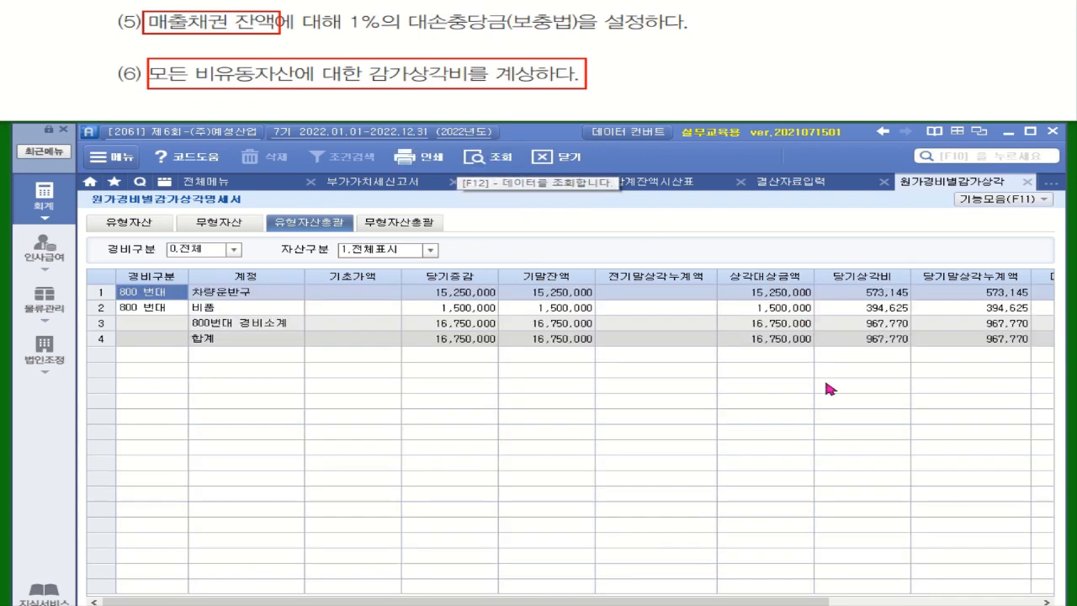
pyautogui.click(873, 294)
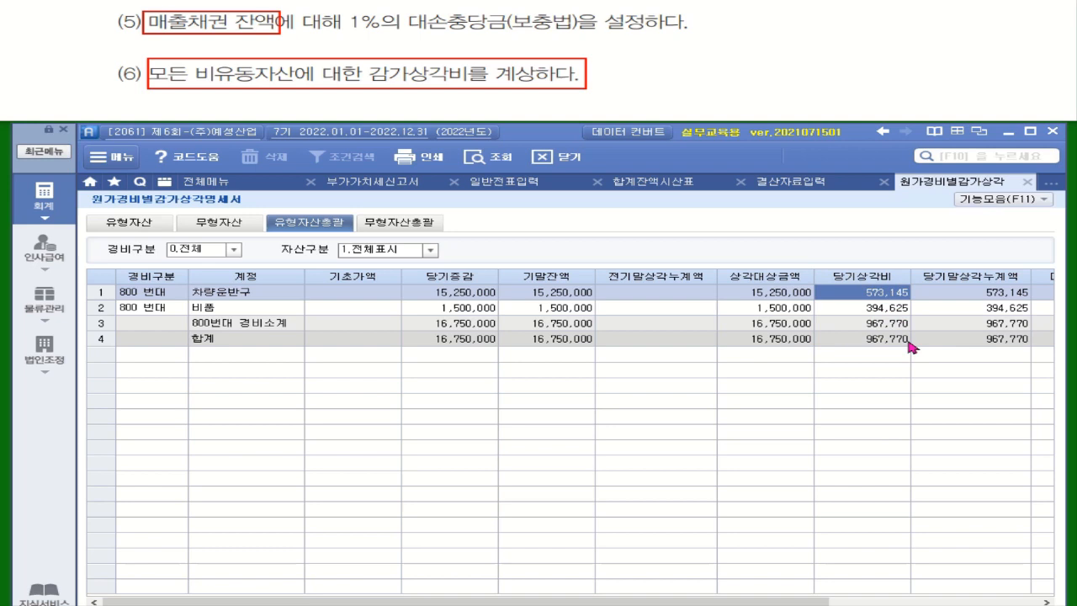
# Step: Enter the 감가상각비 amounts in the closing data from the depreciation statement: 573,145 for 차량운반구 and 394,625 for 비품
pyautogui.click(815, 186)
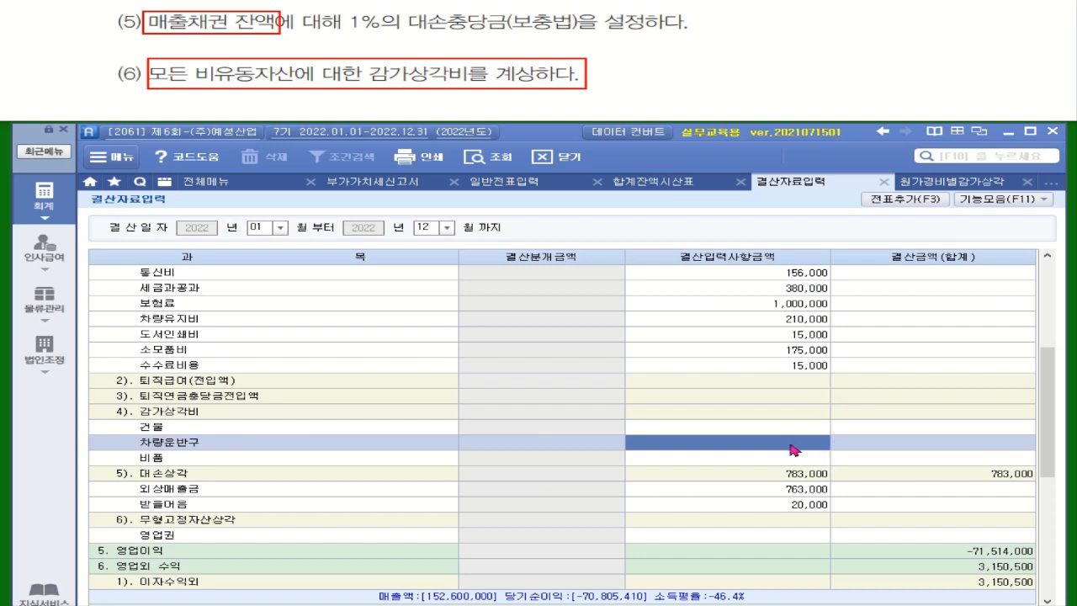
pyautogui.write('573,145')
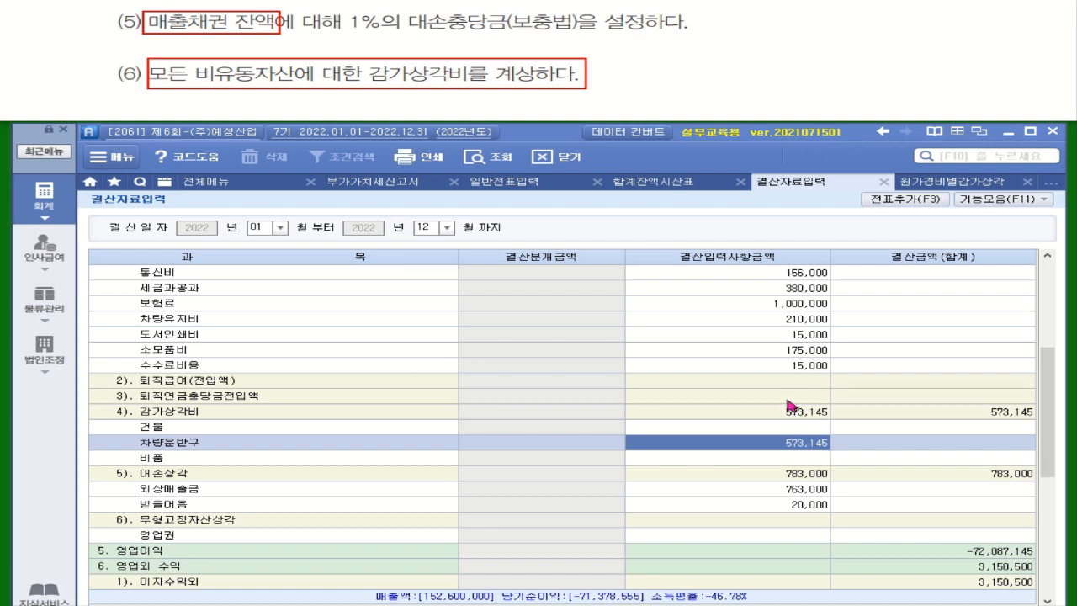
pyautogui.click(947, 190)
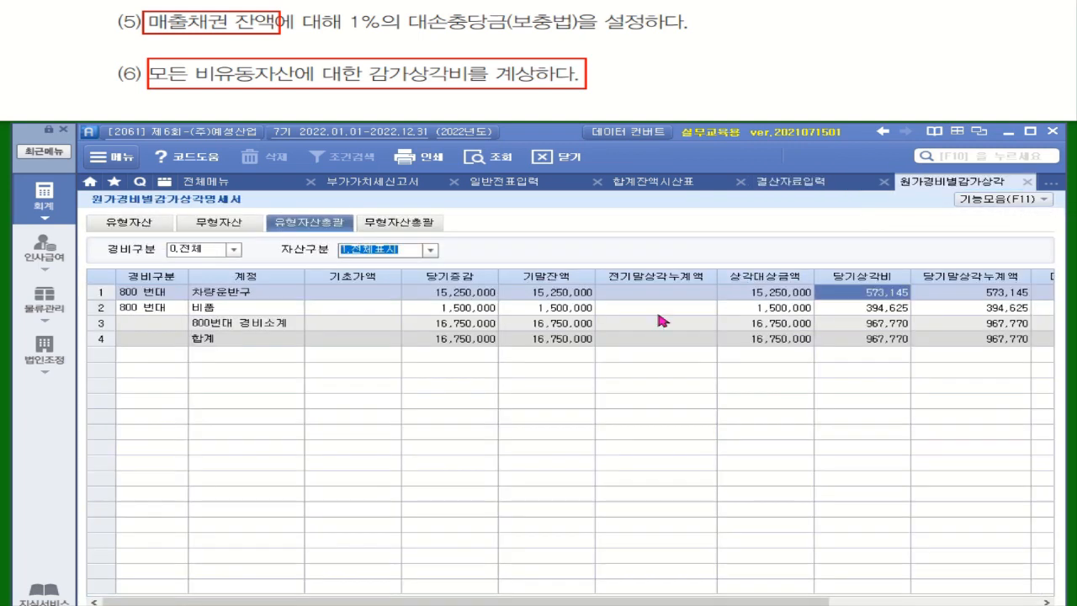
pyautogui.click(867, 309)
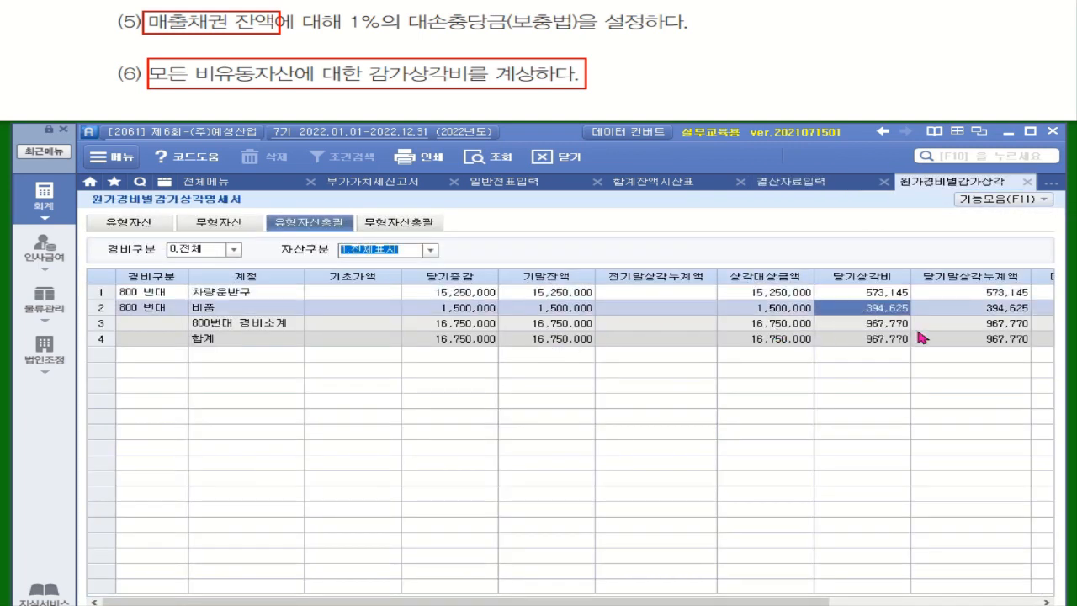
pyautogui.click(800, 186)
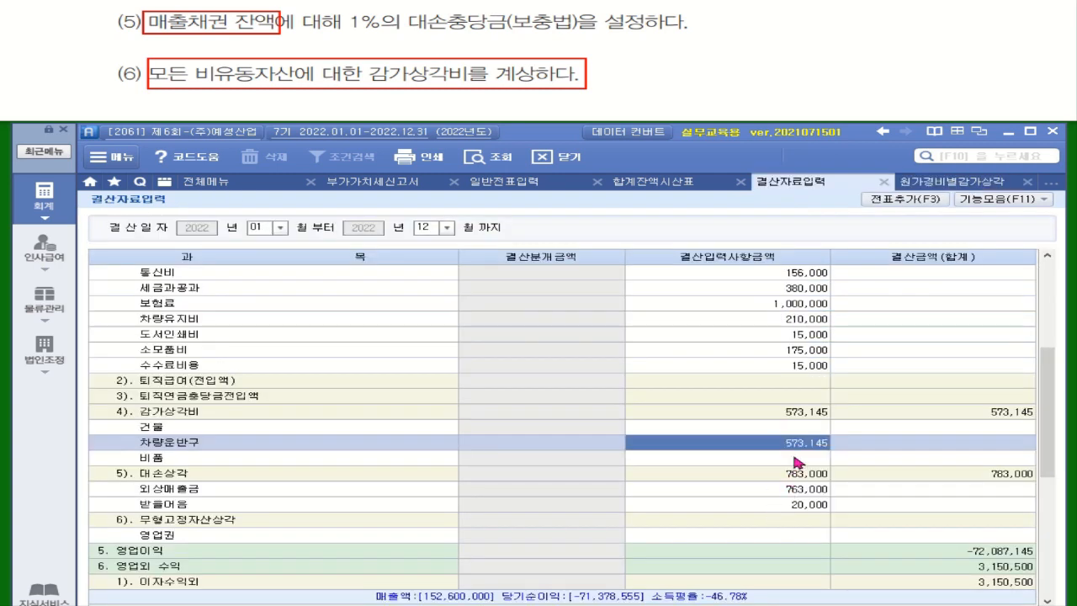
pyautogui.click(795, 459)
pyautogui.write('394,625')
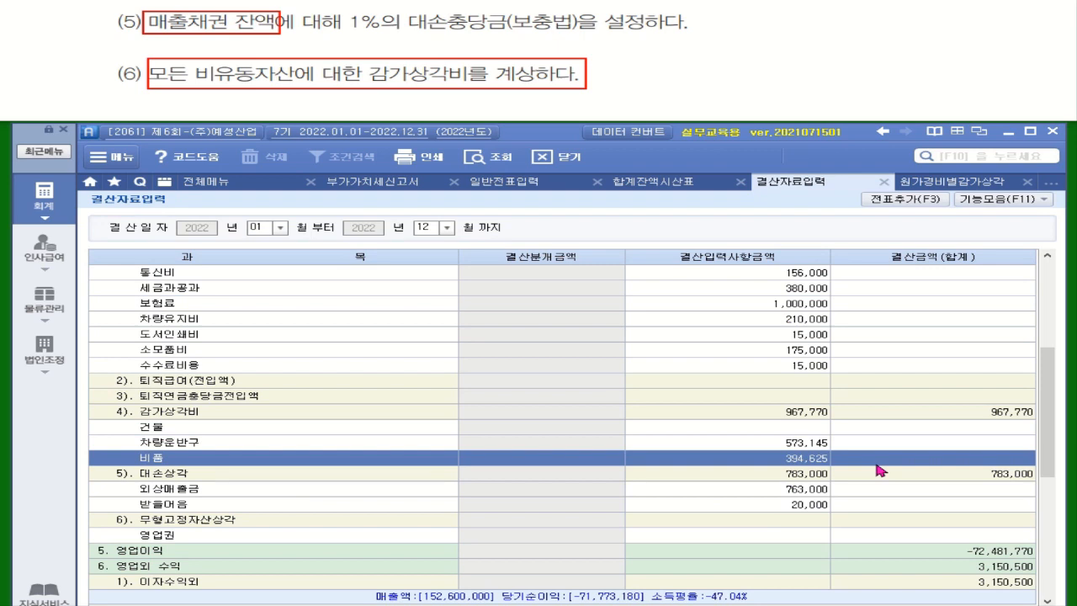
# Step: Query the 무형자산총괄 summary in the depreciation statement for intangible-asset amortization
pyautogui.click(932, 189)
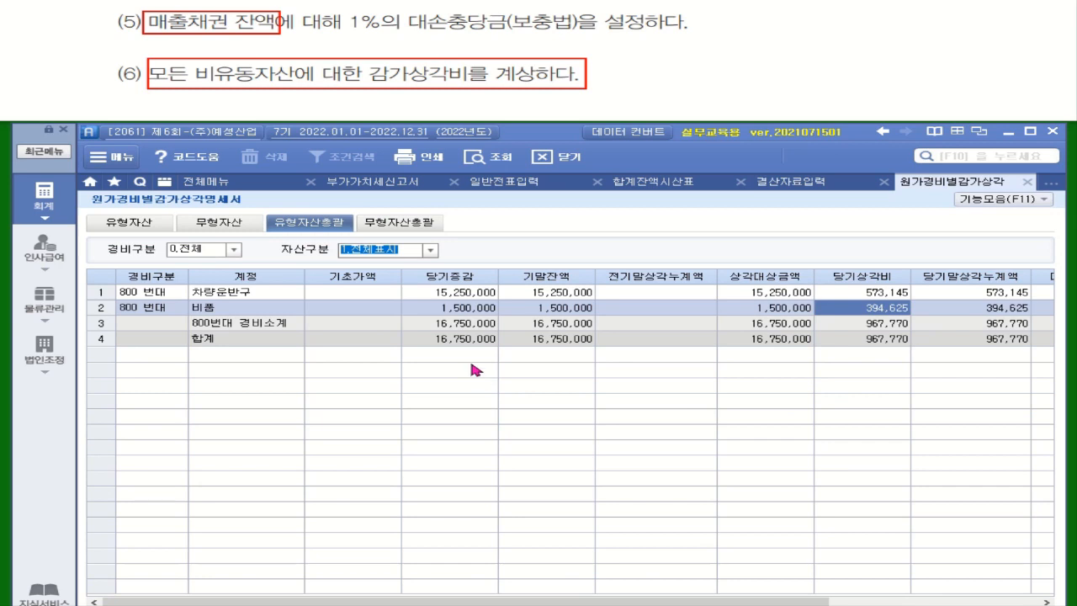
pyautogui.click(411, 223)
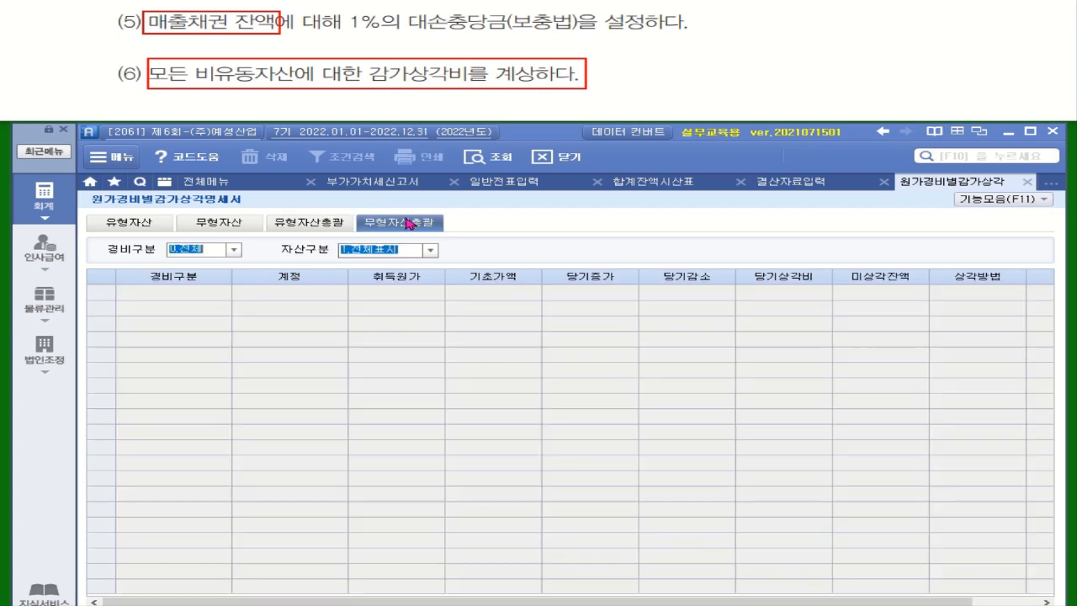
pyautogui.click(477, 157)
pyautogui.click(509, 291)
pyautogui.press('Return')
pyautogui.press('Return')
pyautogui.press('Return')
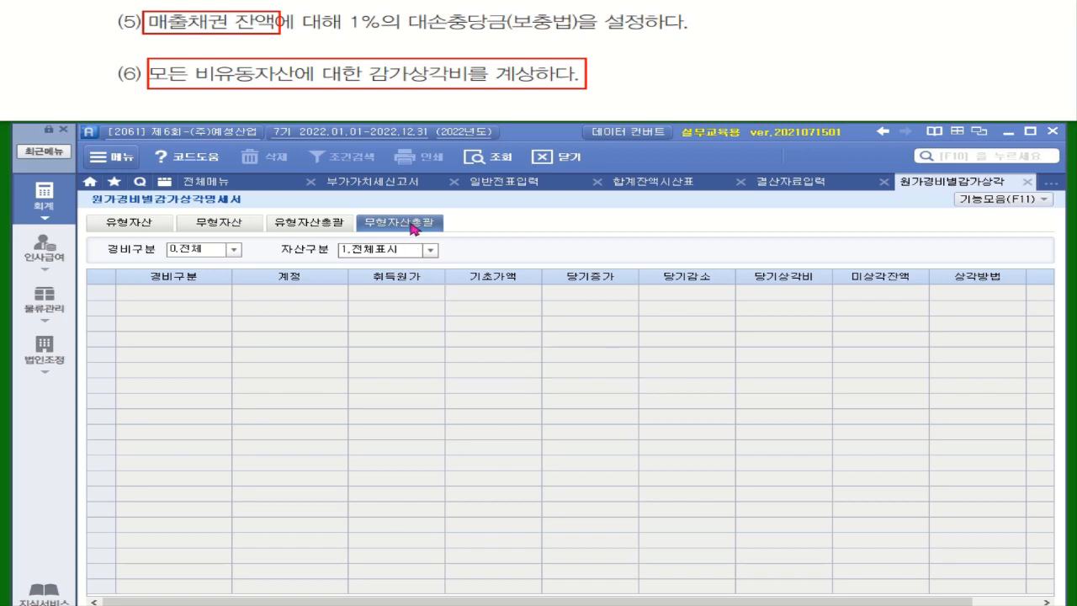
pyautogui.click(492, 158)
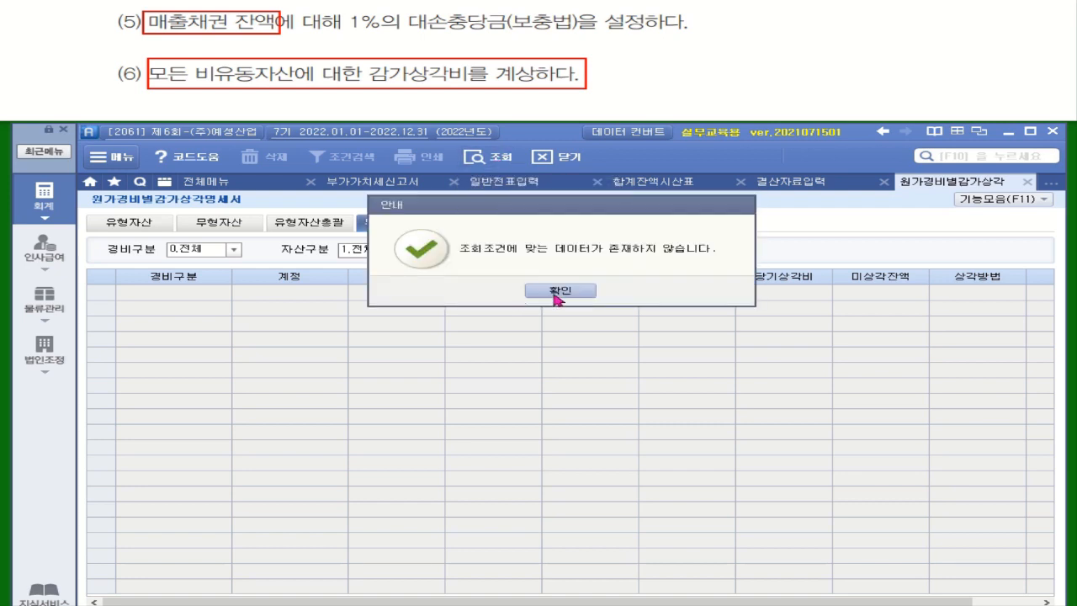
pyautogui.click(501, 291)
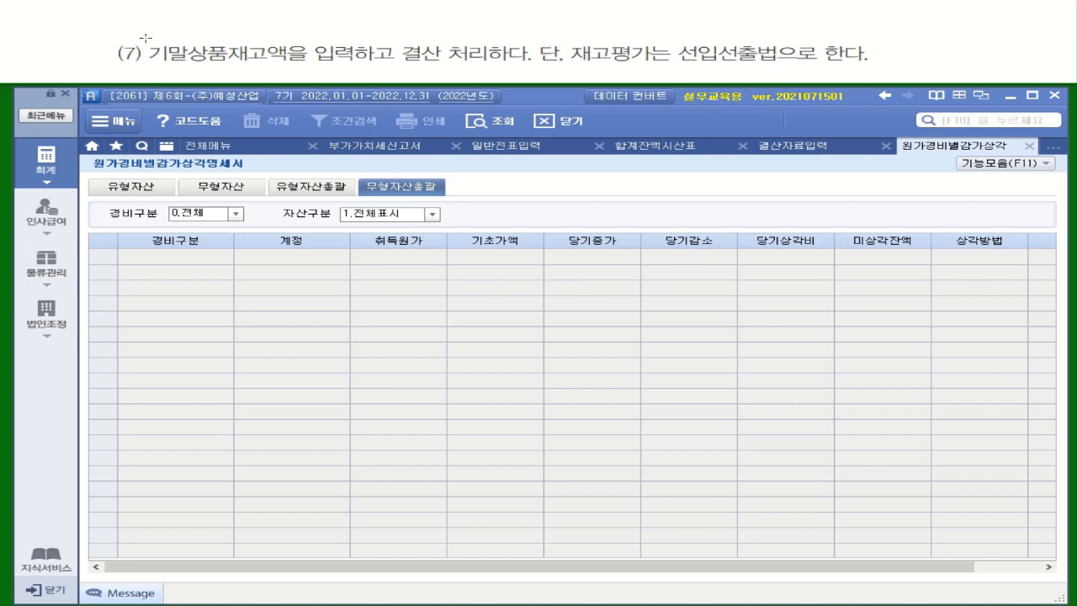
pyautogui.moveTo(144, 38)
pyautogui.mouseDown()
pyautogui.moveTo(161, 69)
pyautogui.moveTo(487, 66)
pyautogui.mouseUp()
pyautogui.moveTo(679, 65); pyautogui.dragTo(865, 66)
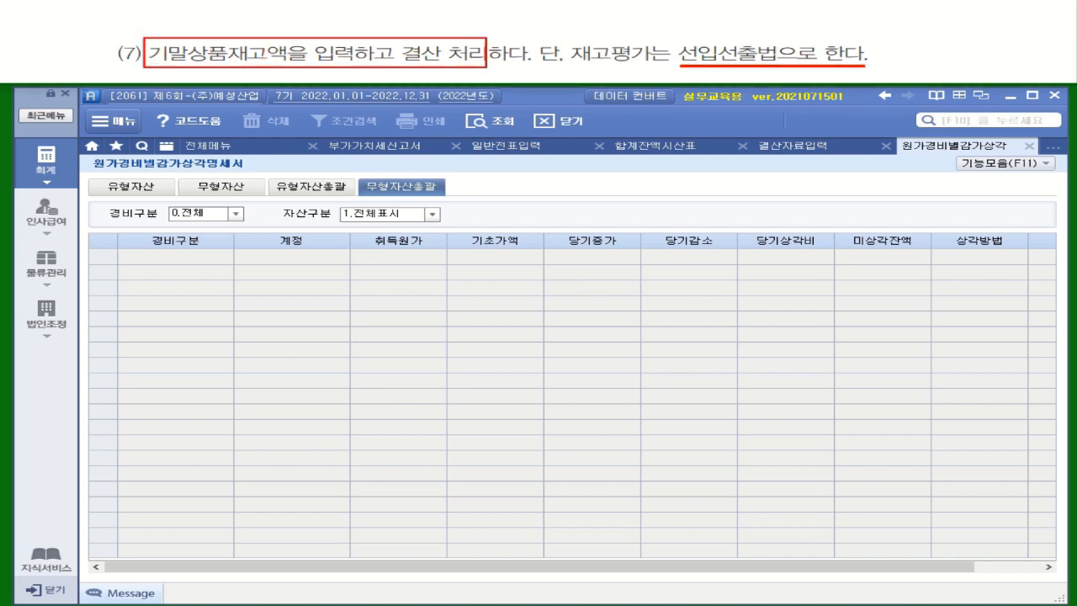
# Step: Open 재고자산수불부 in 물류관리 and query all items from 2022-01-01 to 2022-12-31
pyautogui.click(44, 271)
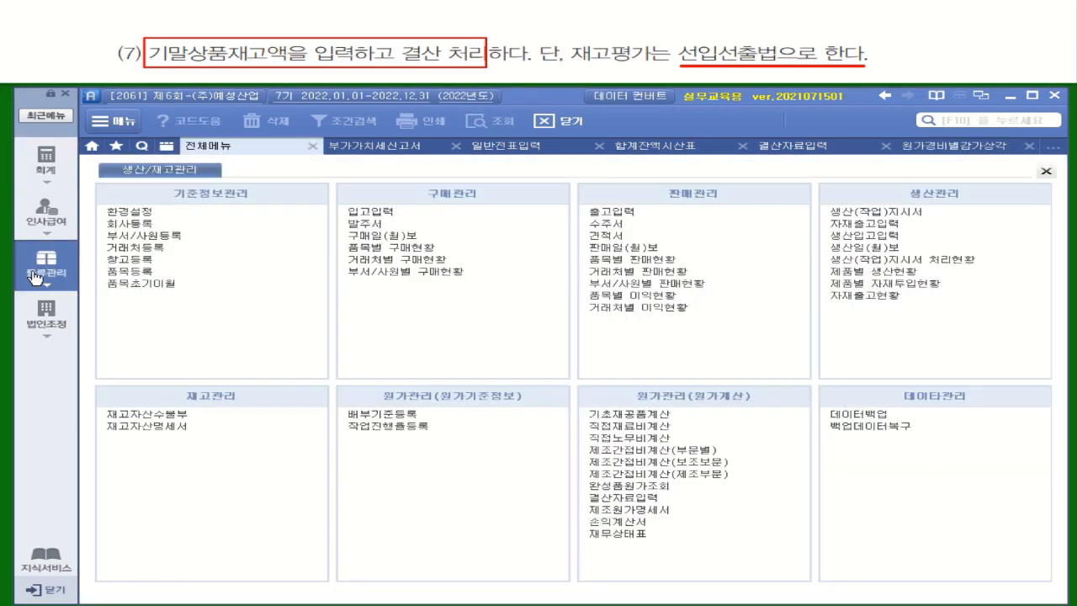
pyautogui.click(168, 415)
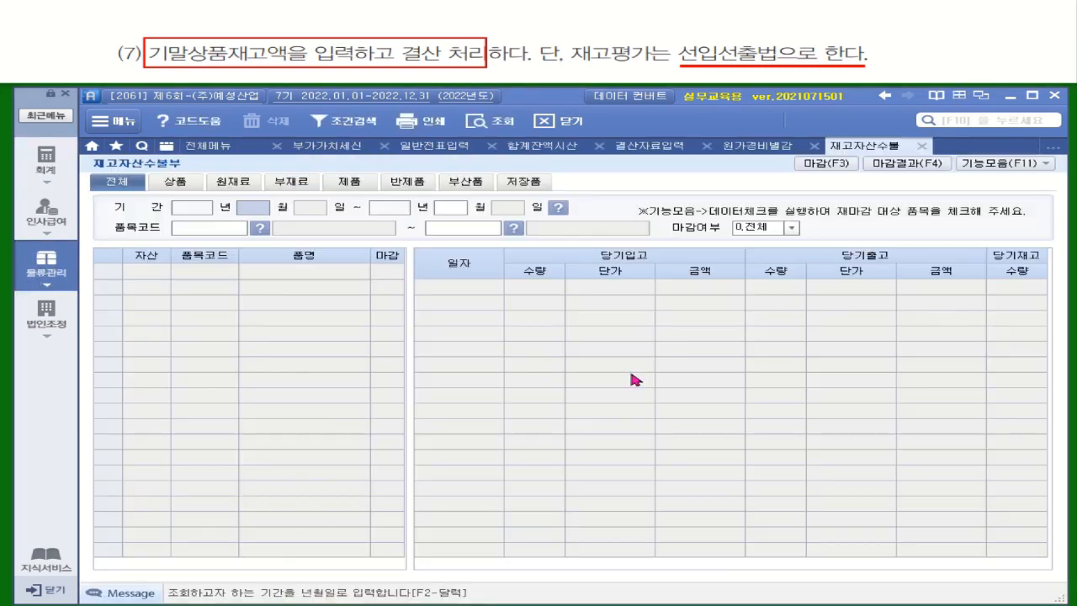
pyautogui.press('Return')
pyautogui.press('Return')
pyautogui.press('Return')
pyautogui.press('Return')
pyautogui.press('Return')
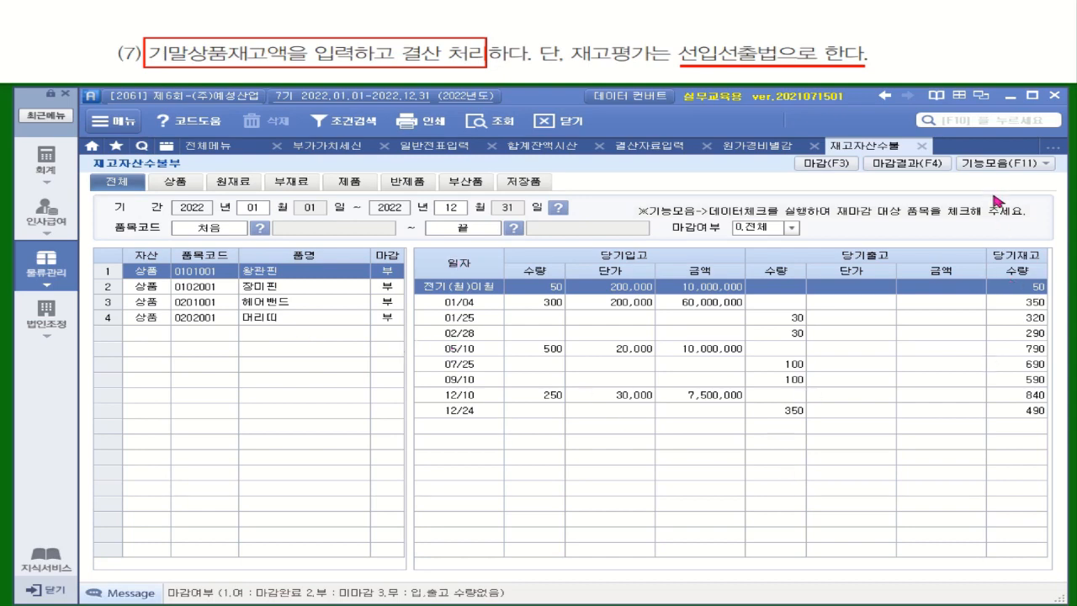
# Step: Apply 선입선출법 as the inventory valuation method for 상품 and all the other asset types
pyautogui.click(1003, 166)
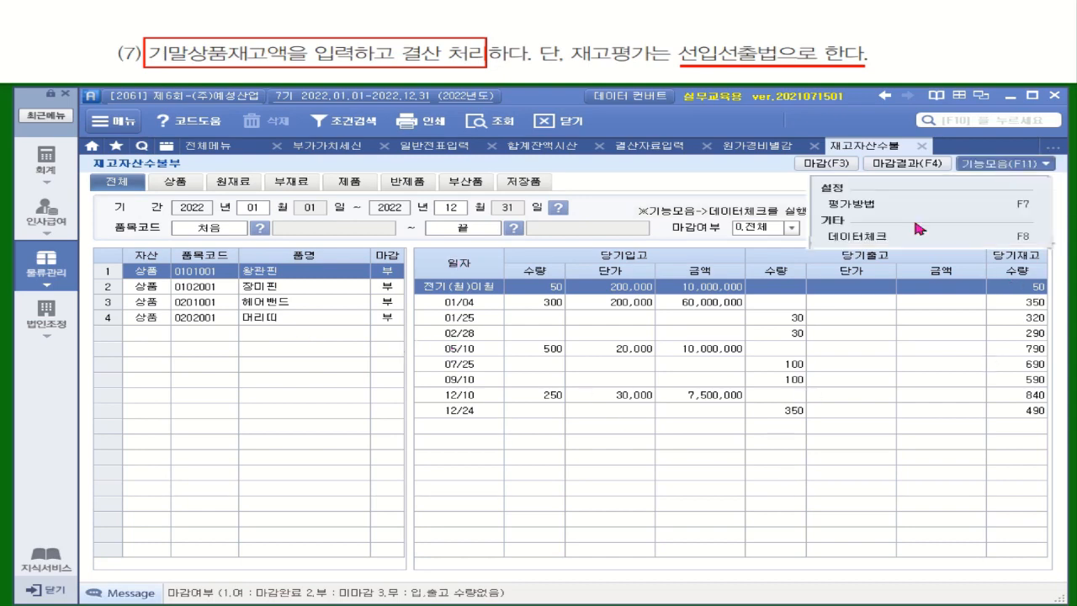
pyautogui.click(848, 209)
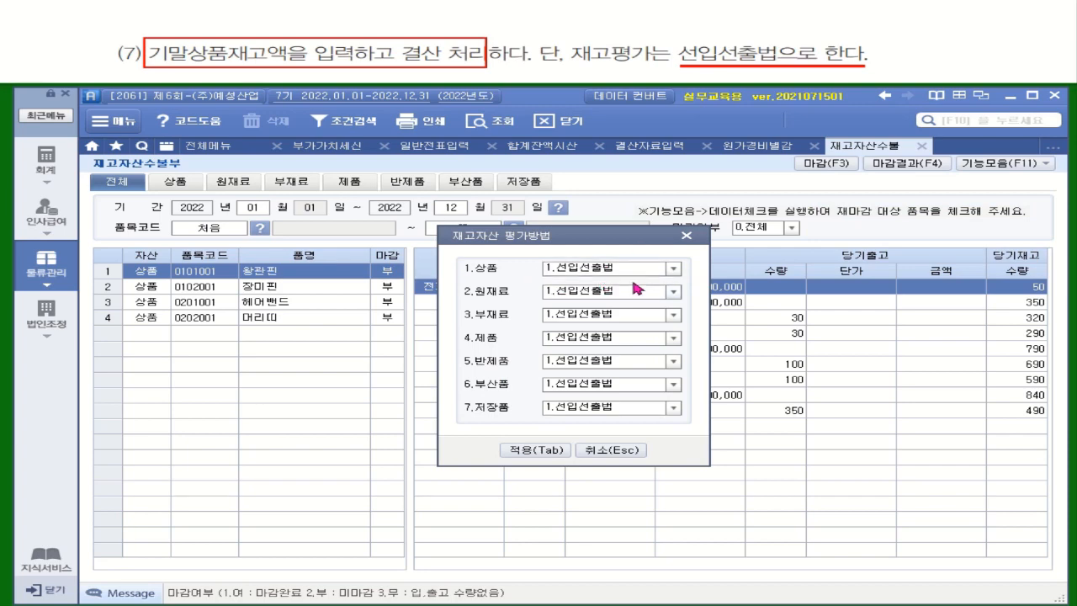
pyautogui.click(559, 452)
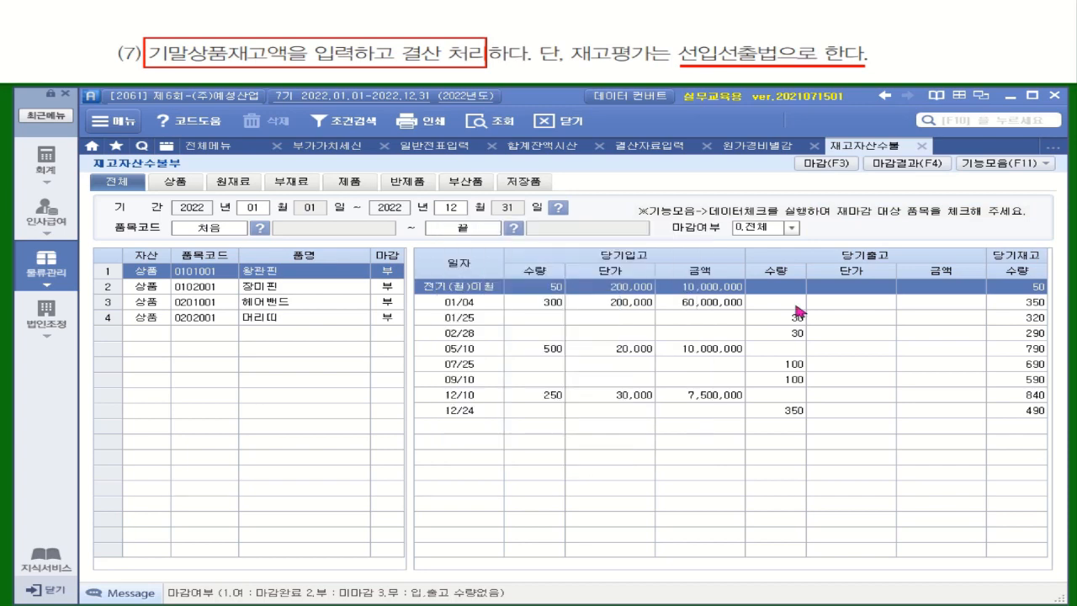
# Step: Run 일괄마감 on the inventory ledger, keeping the other closing options as they are
pyautogui.click(801, 165)
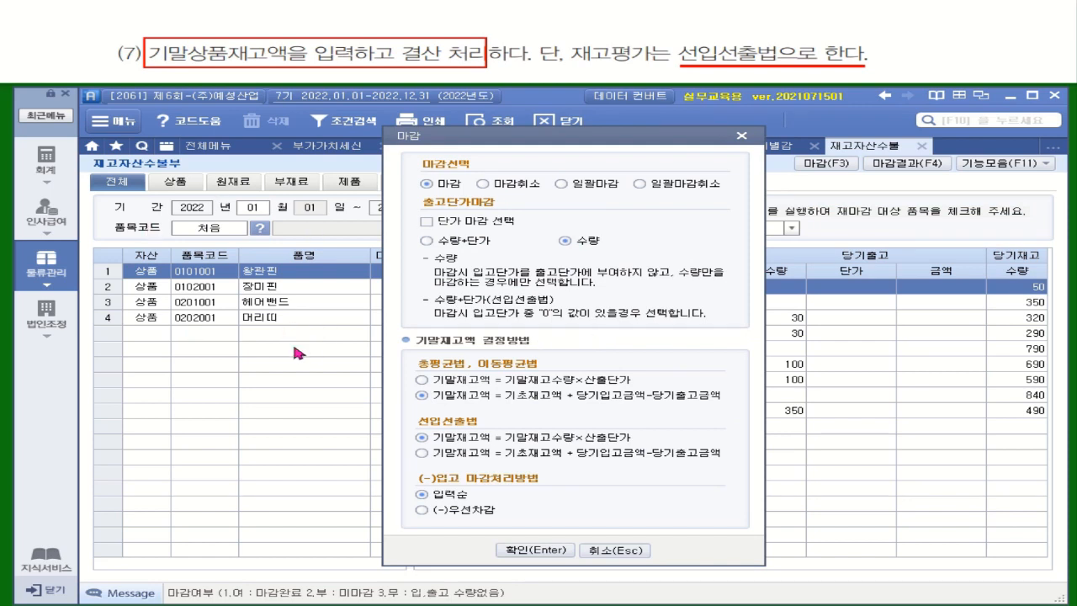
pyautogui.click(568, 187)
pyautogui.click(562, 552)
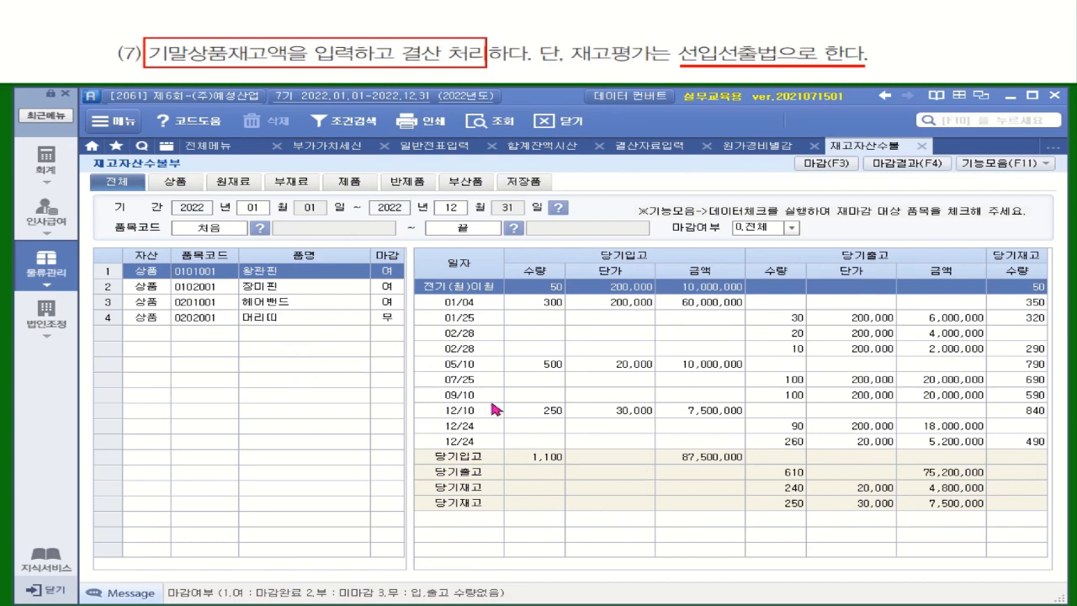
# Step: Review the closed ledger of each merchandise item, then the 당기재고 rows of 왕관핀
pyautogui.click(298, 291)
pyautogui.click(301, 304)
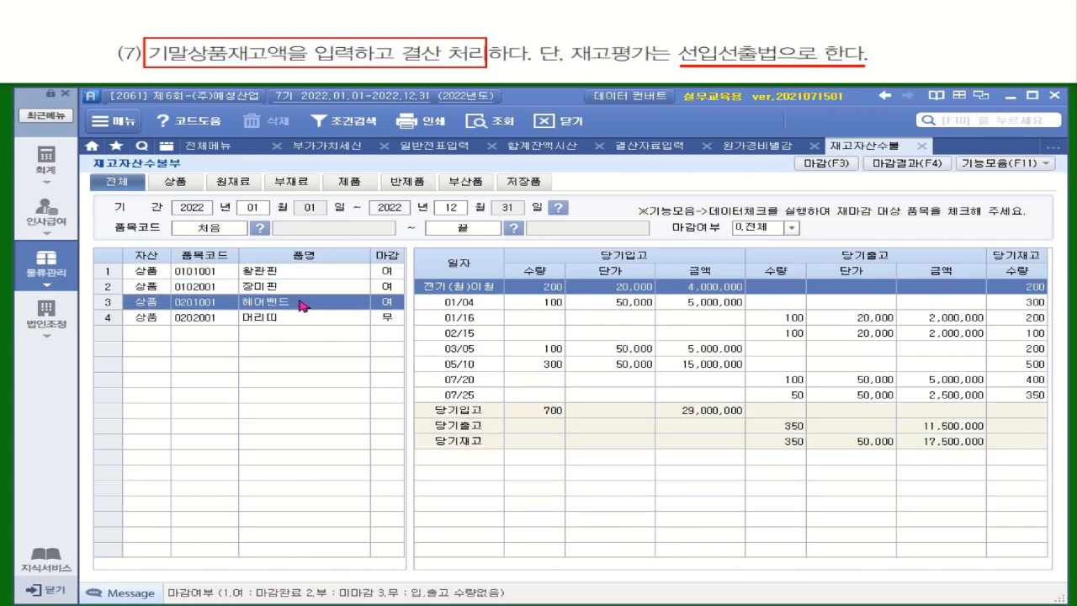
pyautogui.click(311, 318)
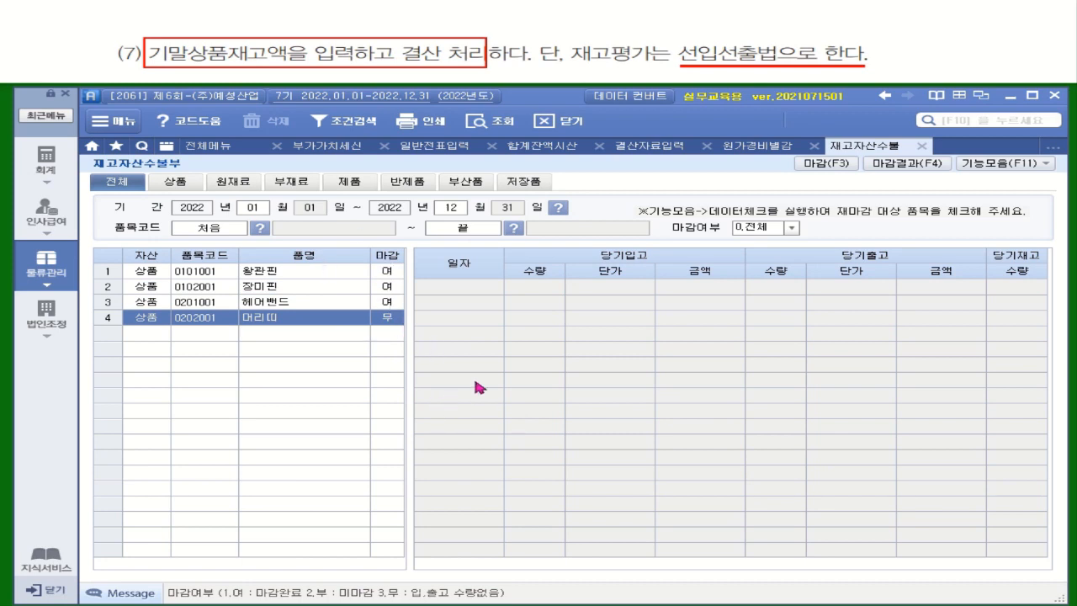
pyautogui.click(322, 271)
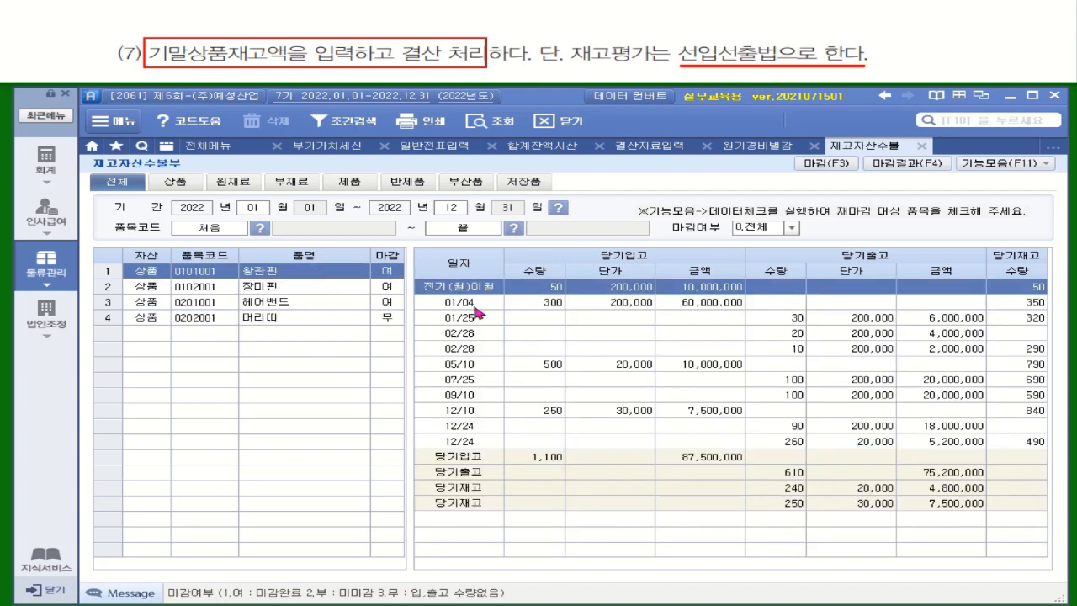
pyautogui.click(946, 502)
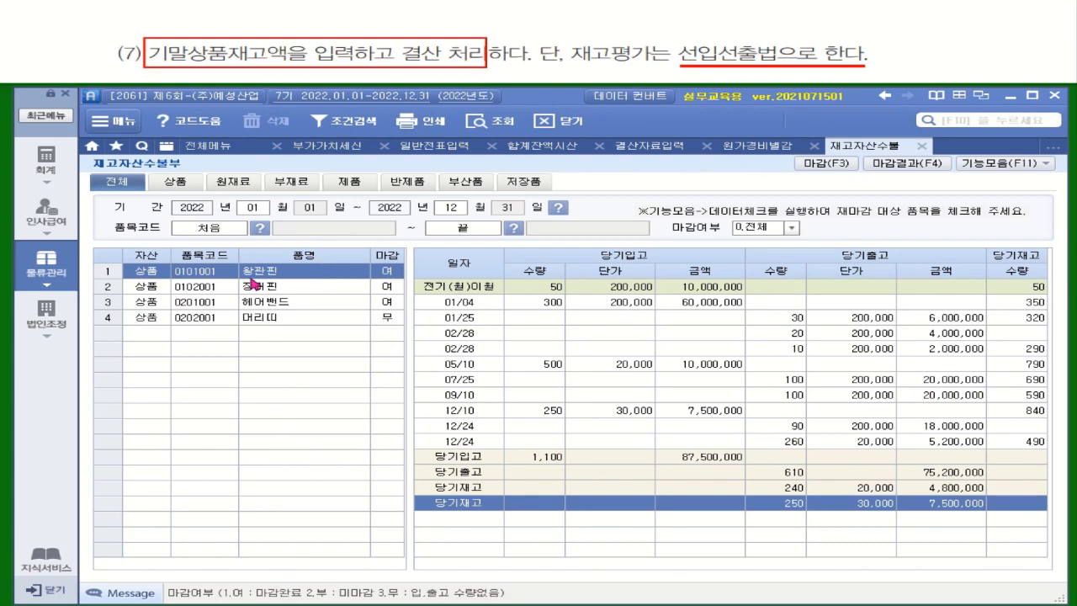
# Step: Open 재고자산명세서 and query all items for December 2022 to check the total 재고금액 of 상품
pyautogui.click(206, 148)
pyautogui.click(173, 429)
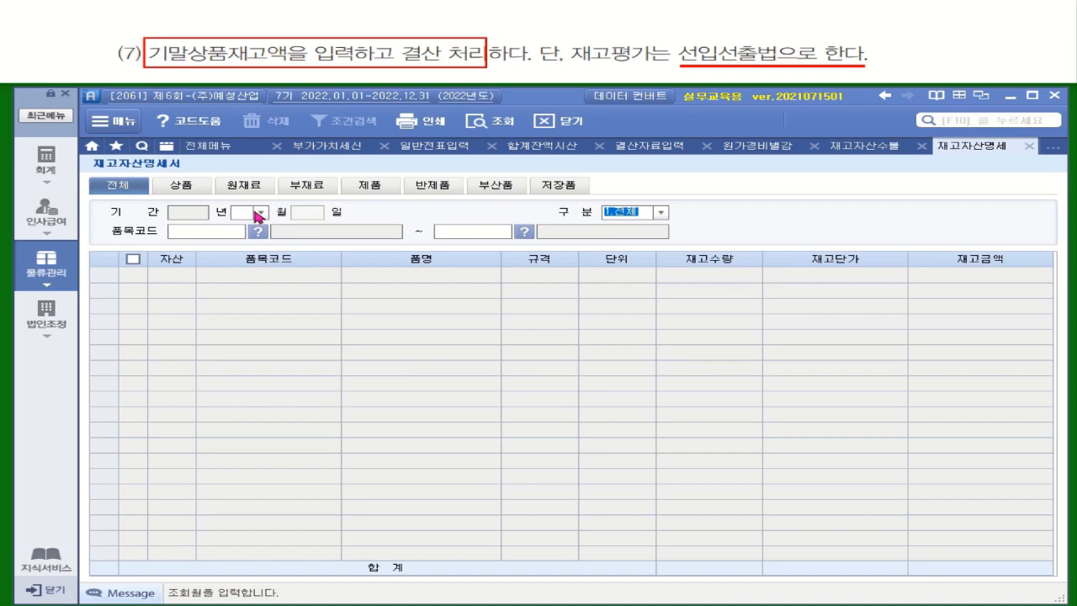
pyautogui.click(260, 212)
pyautogui.click(246, 345)
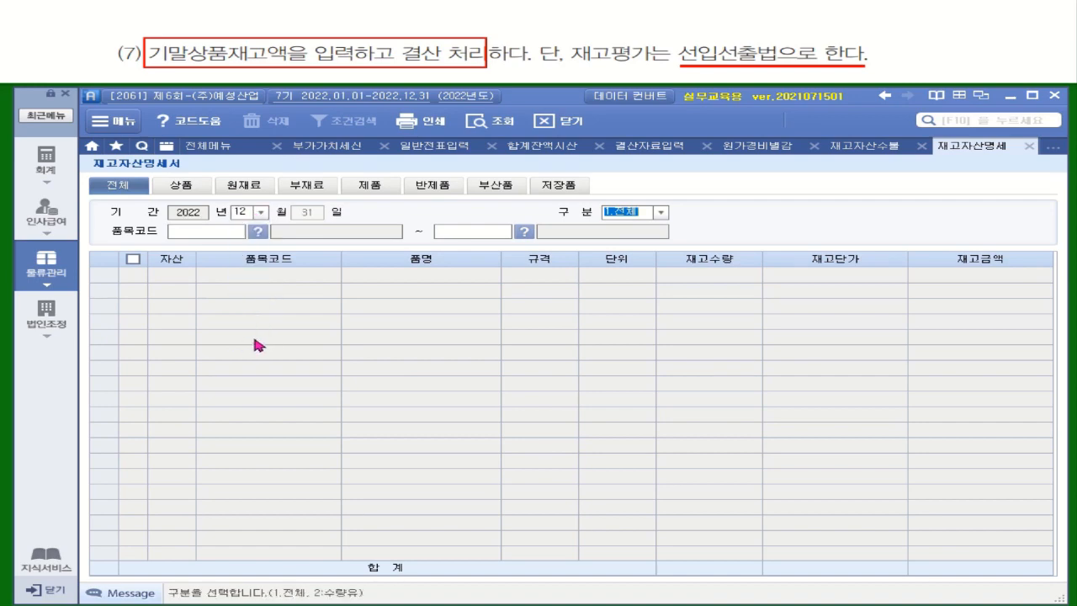
pyautogui.press('Return')
pyautogui.press('Return')
pyautogui.press('Return')
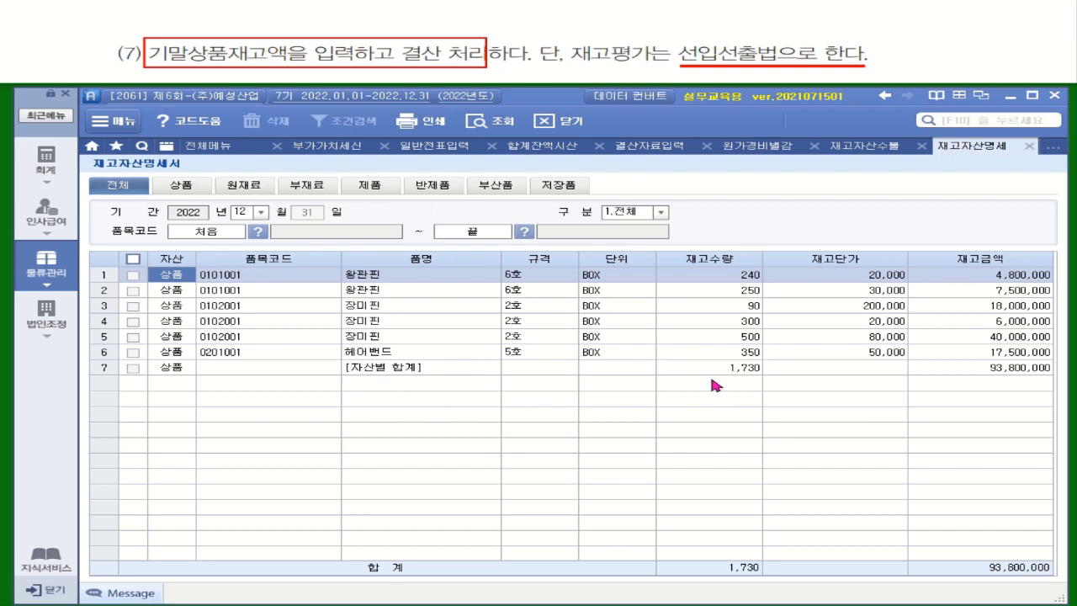
pyautogui.click(999, 369)
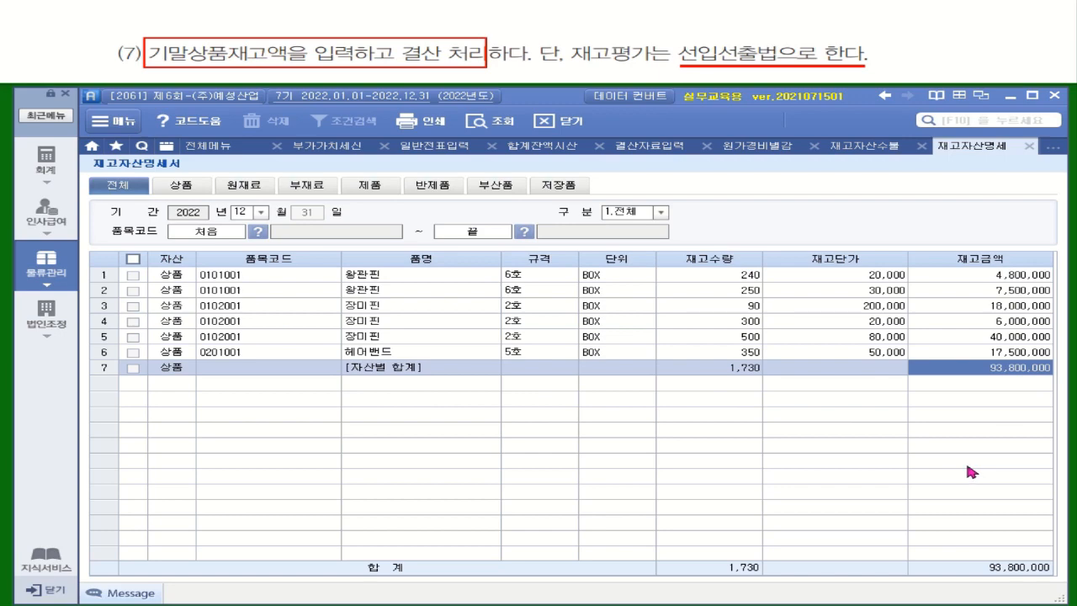
# Step: Enter 93,800,000 as 기말 상품 재고액 in 결산자료입력
pyautogui.click(649, 146)
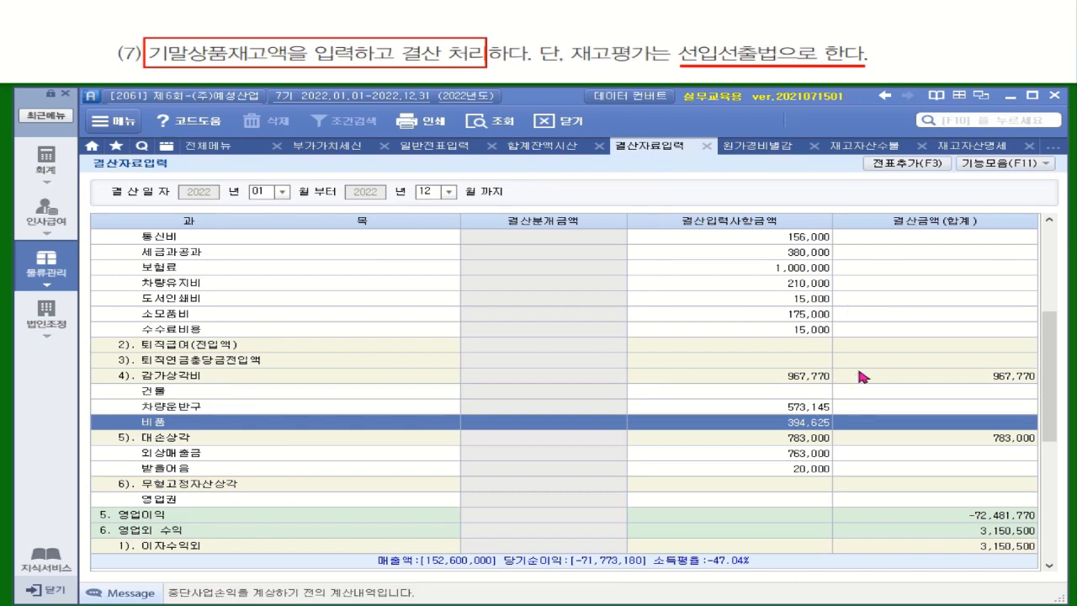
pyautogui.click(754, 331)
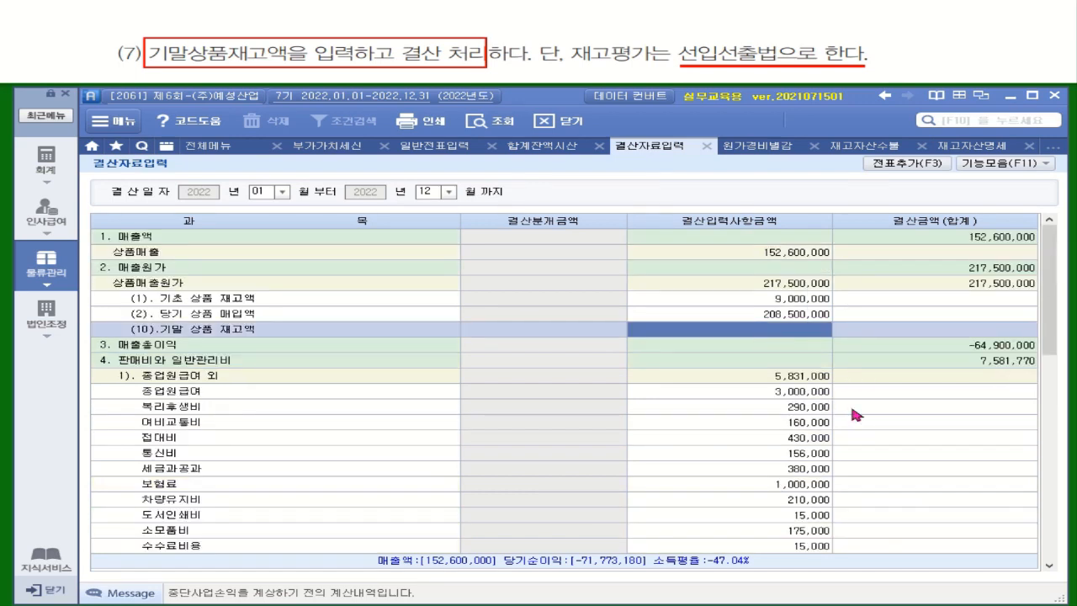
pyautogui.write('93800000')
pyautogui.press('Return')
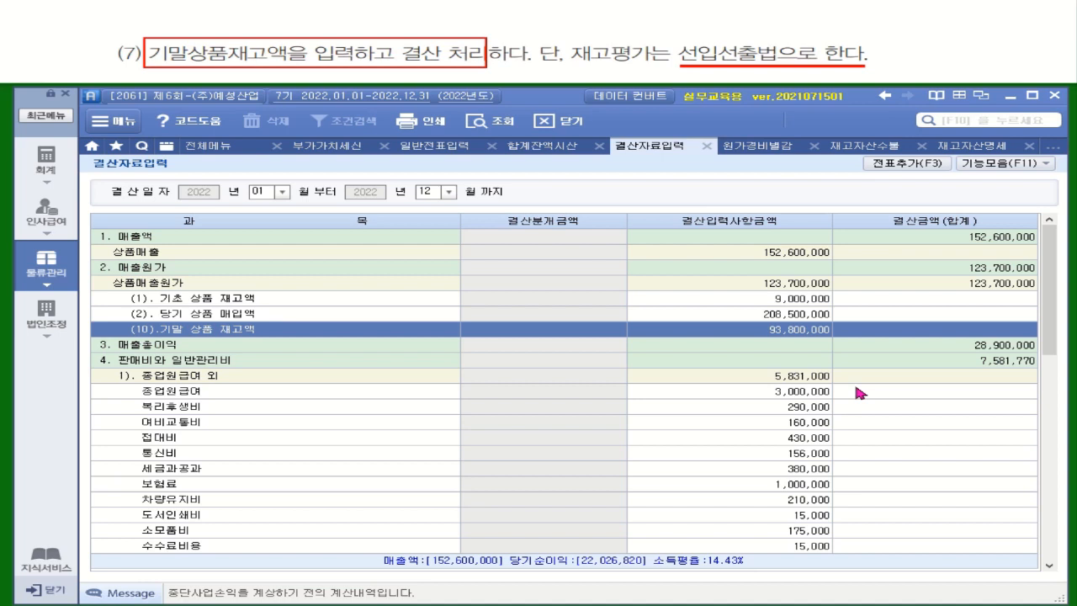
# Step: Add the closing journal entries from 결산자료입력 with 전표추가 and confirm the addition
pyautogui.click(906, 164)
pyautogui.click(519, 291)
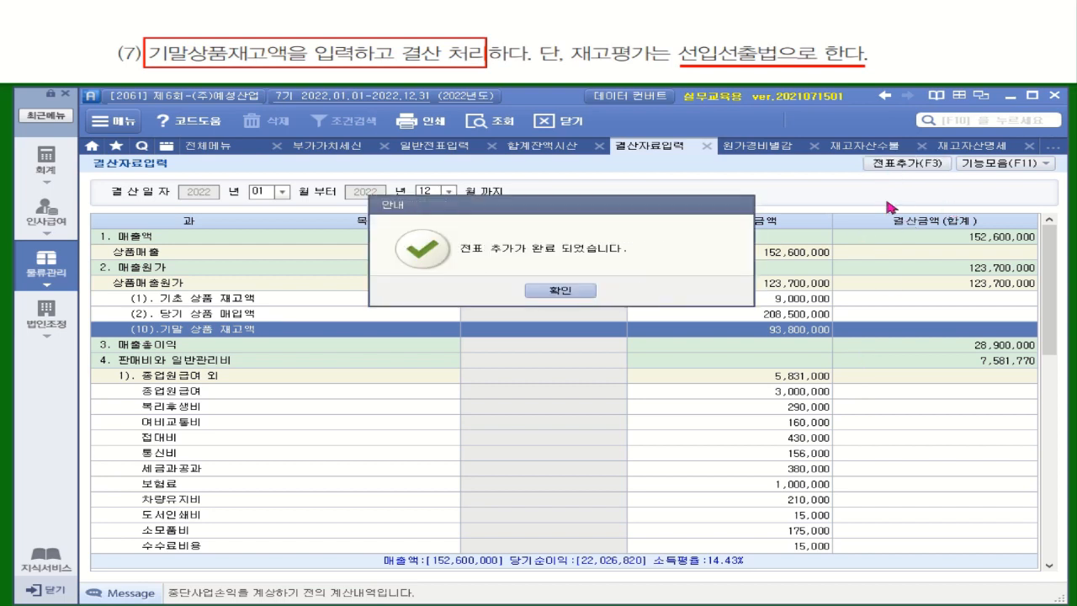
pyautogui.click(549, 291)
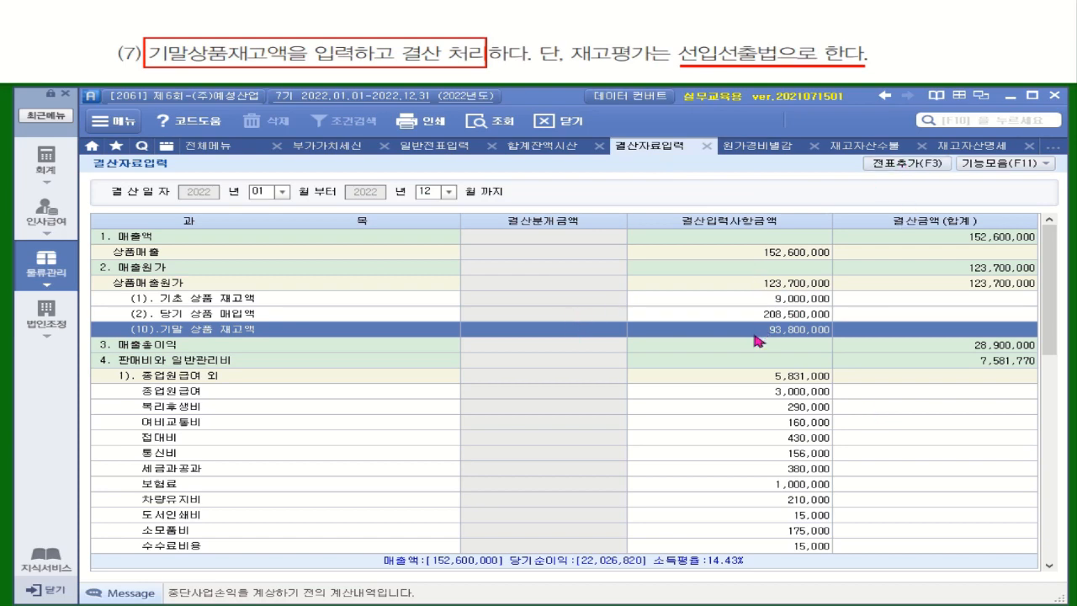
# Step: Reload the December 31 vouchers in 일반전표입력 and review the closing entries for 상품매출원가, 감가상각비 and 대손상각비
pyautogui.click(441, 152)
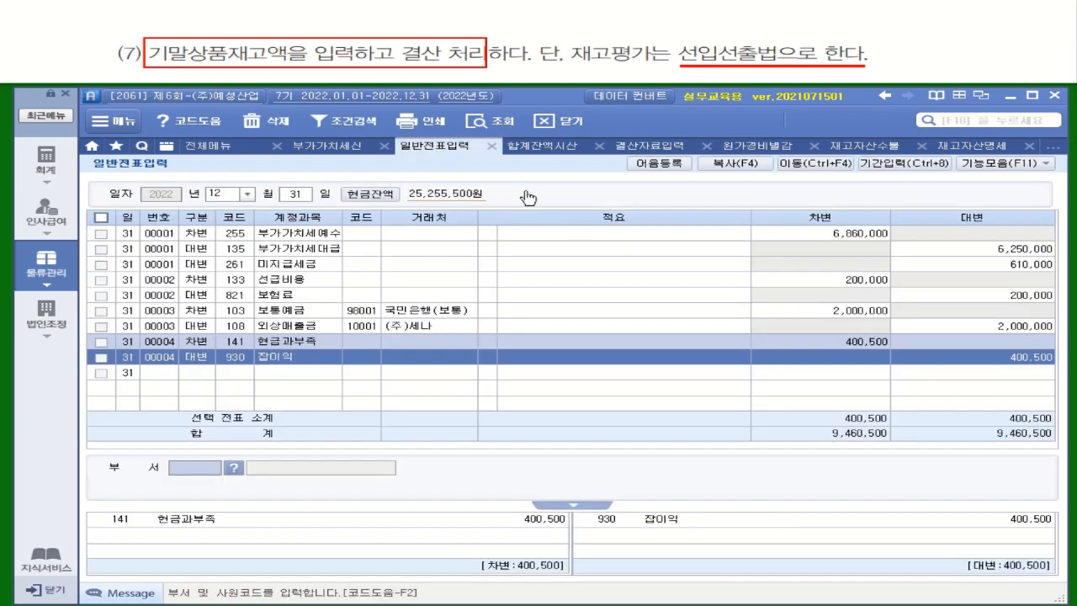
pyautogui.click(503, 126)
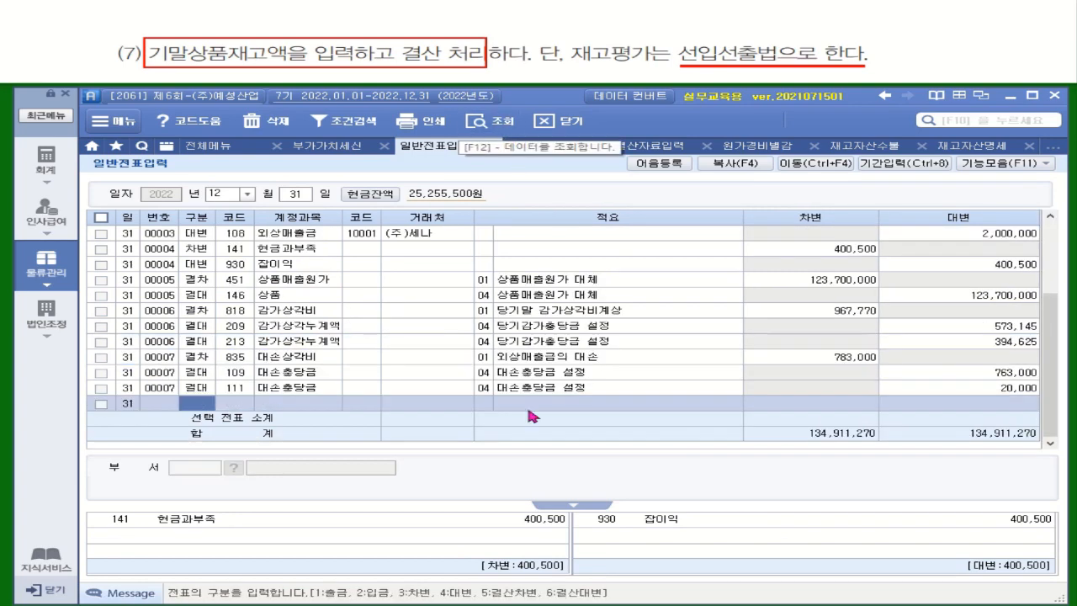
pyautogui.click(538, 281)
pyautogui.click(543, 299)
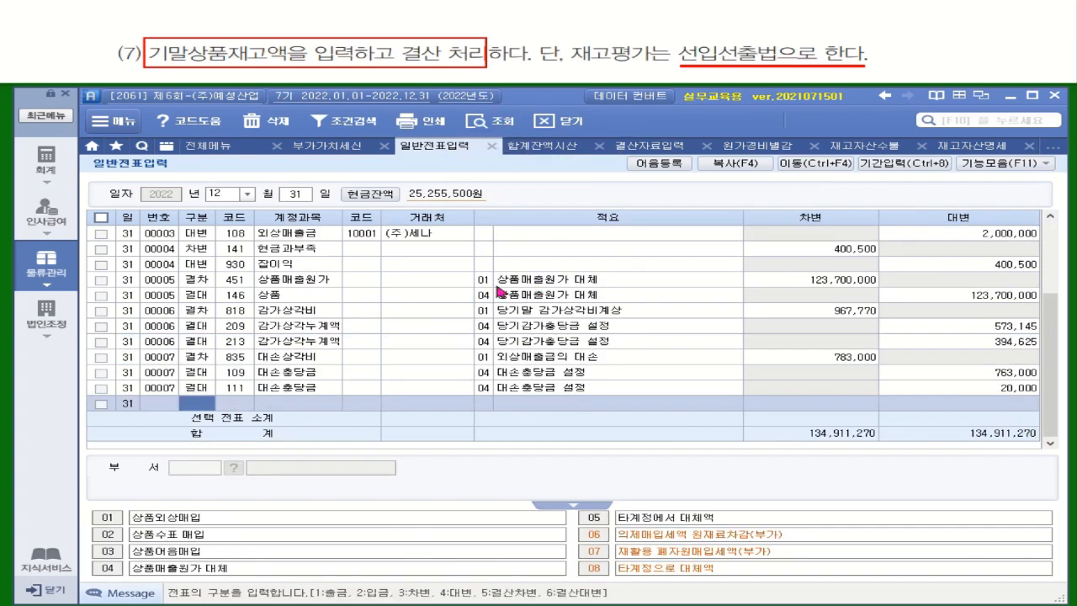
pyautogui.click(313, 284)
pyautogui.click(302, 317)
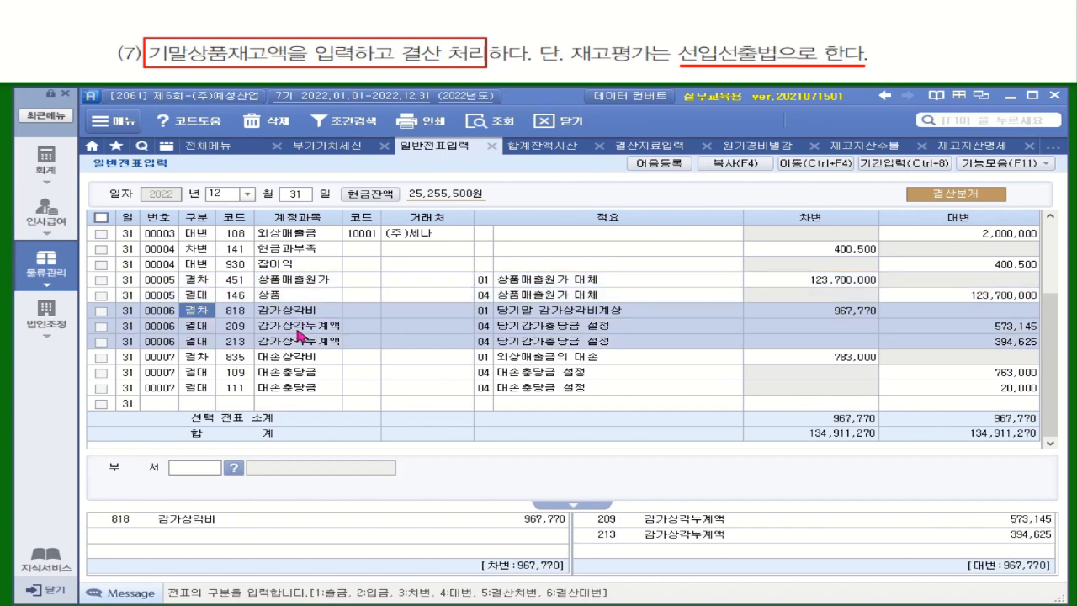
pyautogui.click(302, 356)
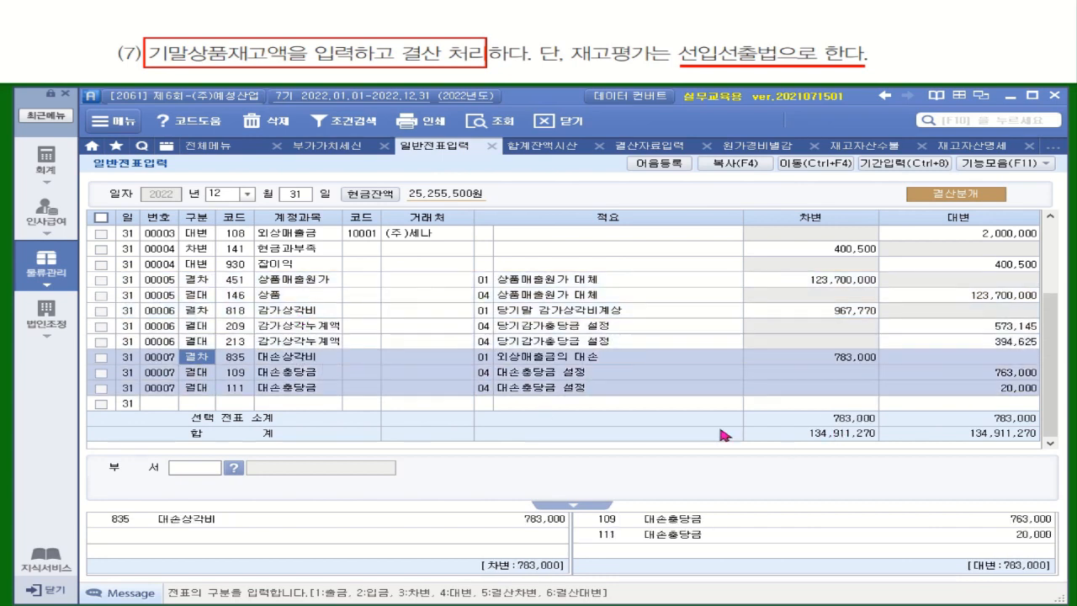
pyautogui.click(309, 342)
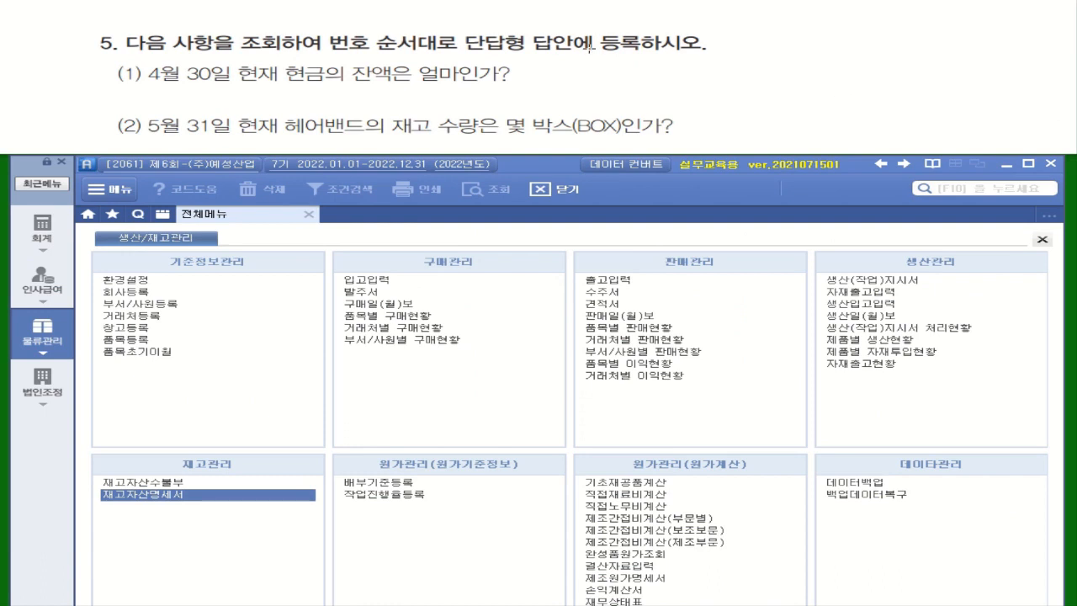
pyautogui.moveTo(326, 28)
pyautogui.mouseDown()
pyautogui.moveTo(345, 56)
pyautogui.moveTo(712, 57)
pyautogui.mouseUp()
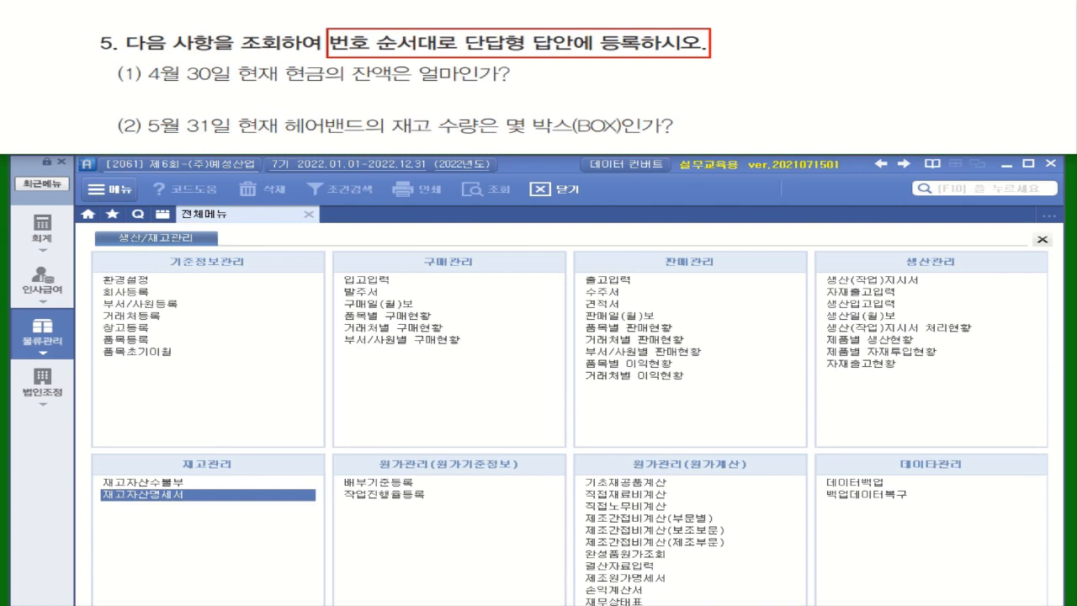
# Step: Open 현금출납장 in 회계 and query April 30, 2022 for the cash balance
pyautogui.click(41, 229)
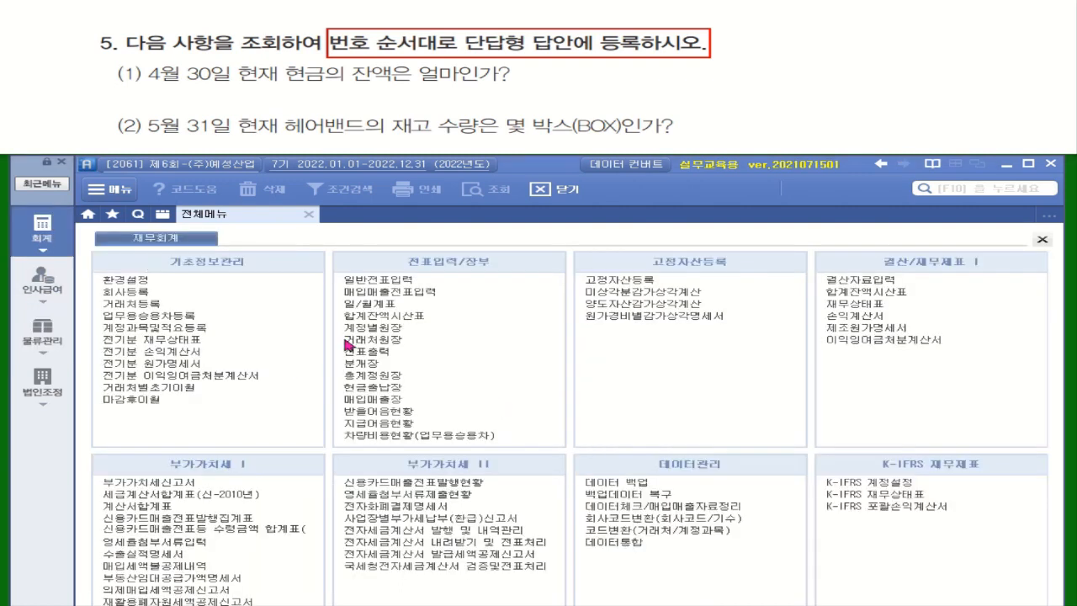
pyautogui.click(390, 389)
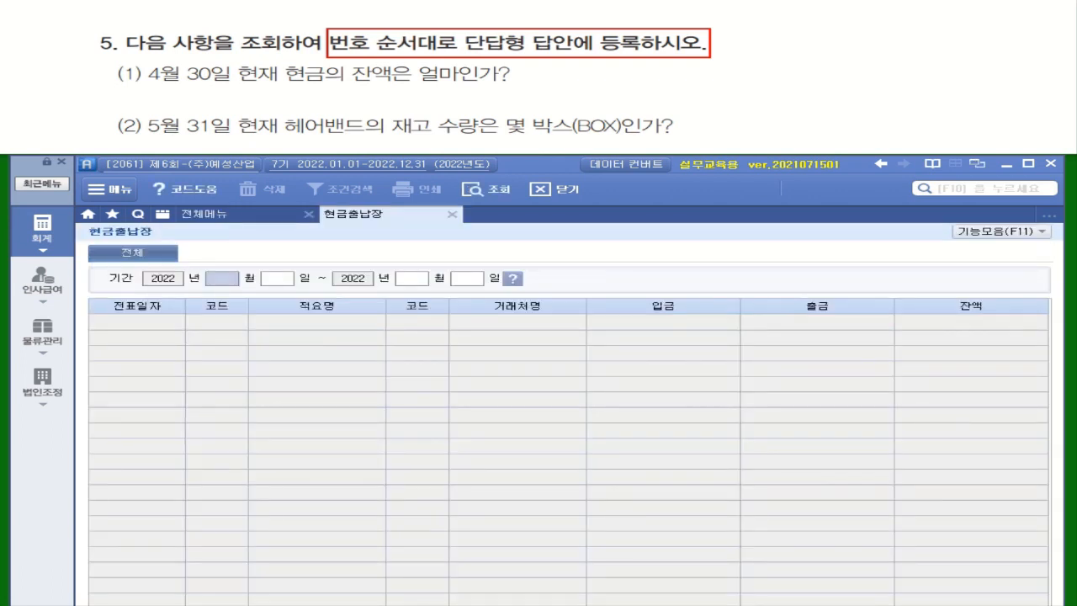
pyautogui.click(223, 278)
pyautogui.write('04')
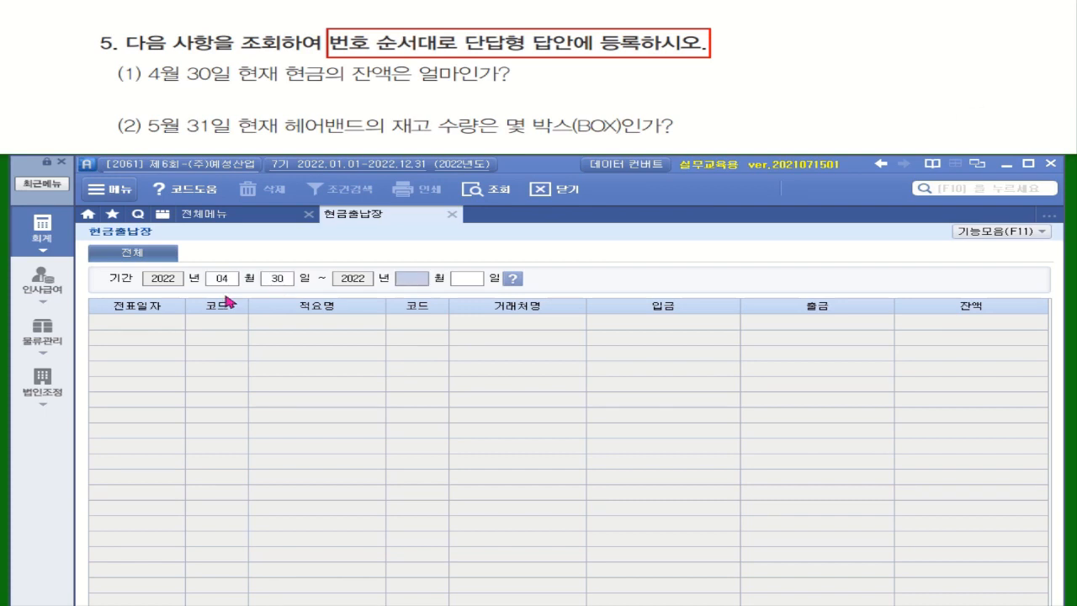
pyautogui.write('3004')
pyautogui.write('30')
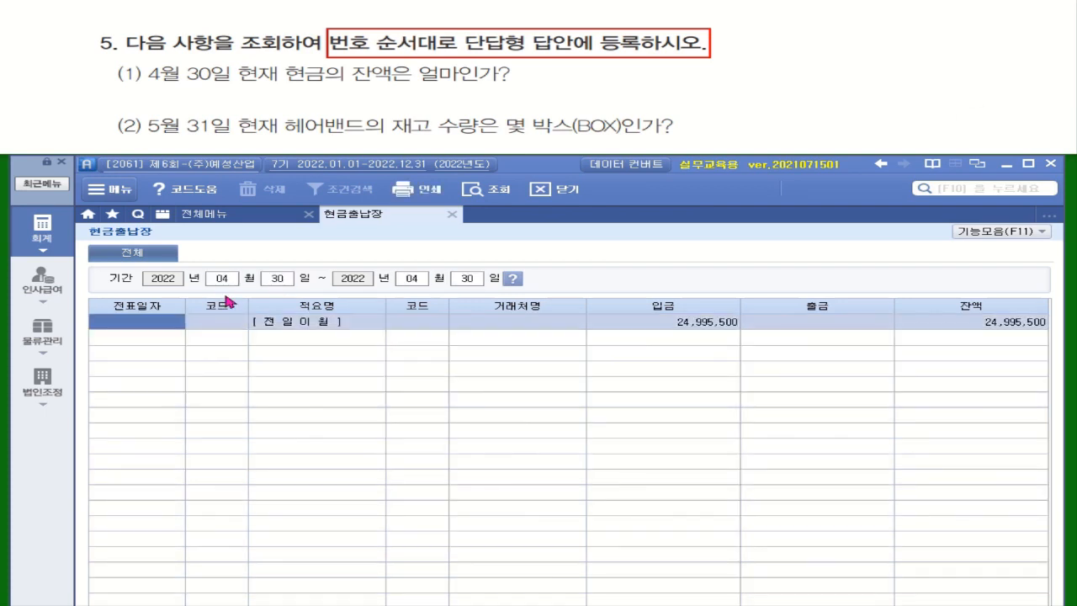
pyautogui.click(984, 325)
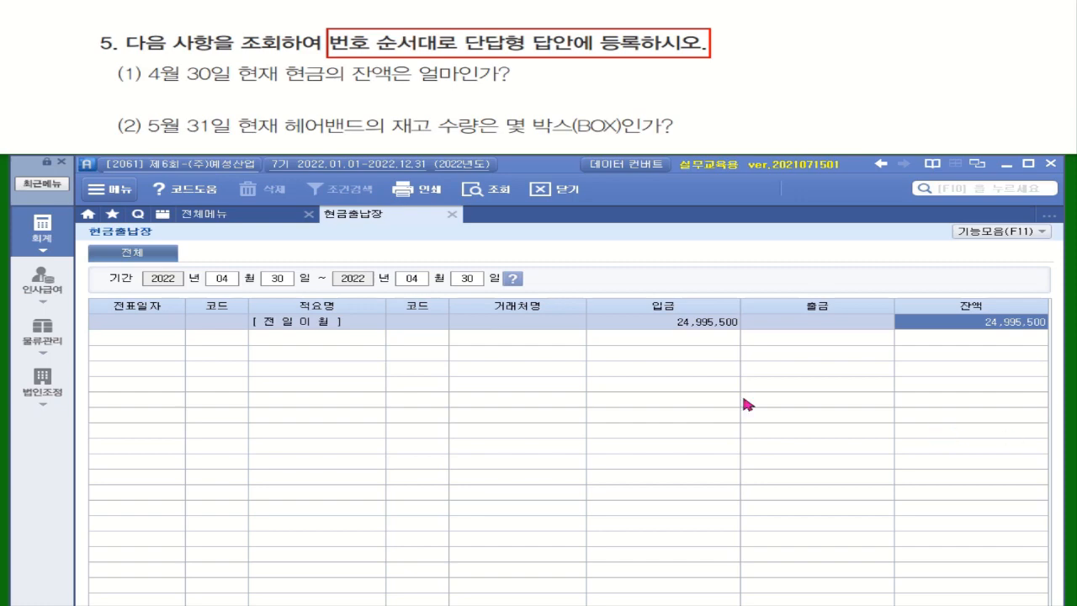
# Step: Open 합계잔액시산표 in 회계, query April 30, 2022 and check the debit balance of 현금
pyautogui.click(232, 219)
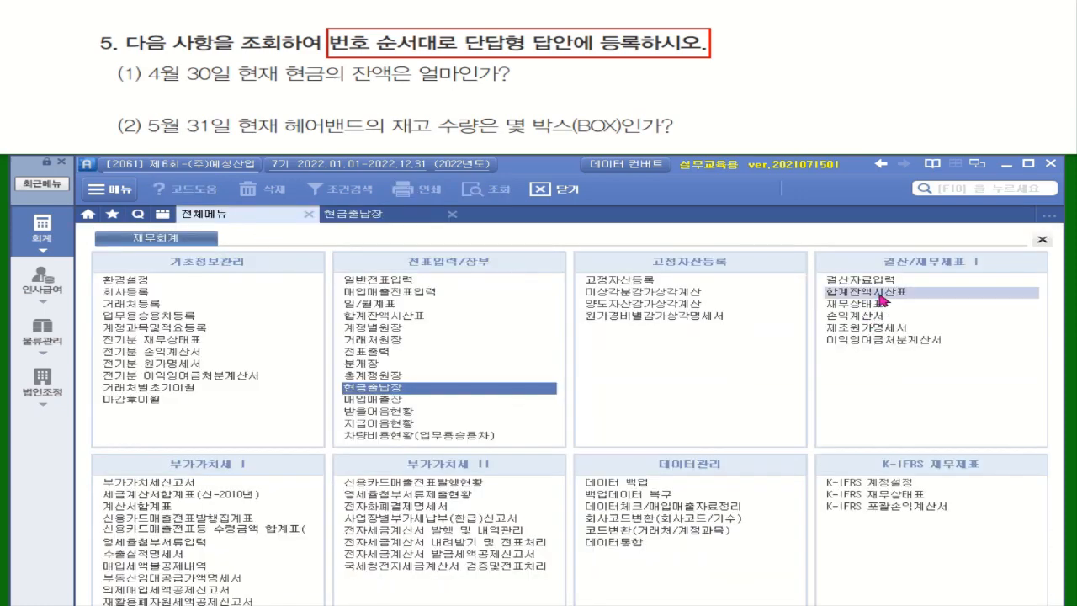
pyautogui.click(876, 294)
pyautogui.click(221, 279)
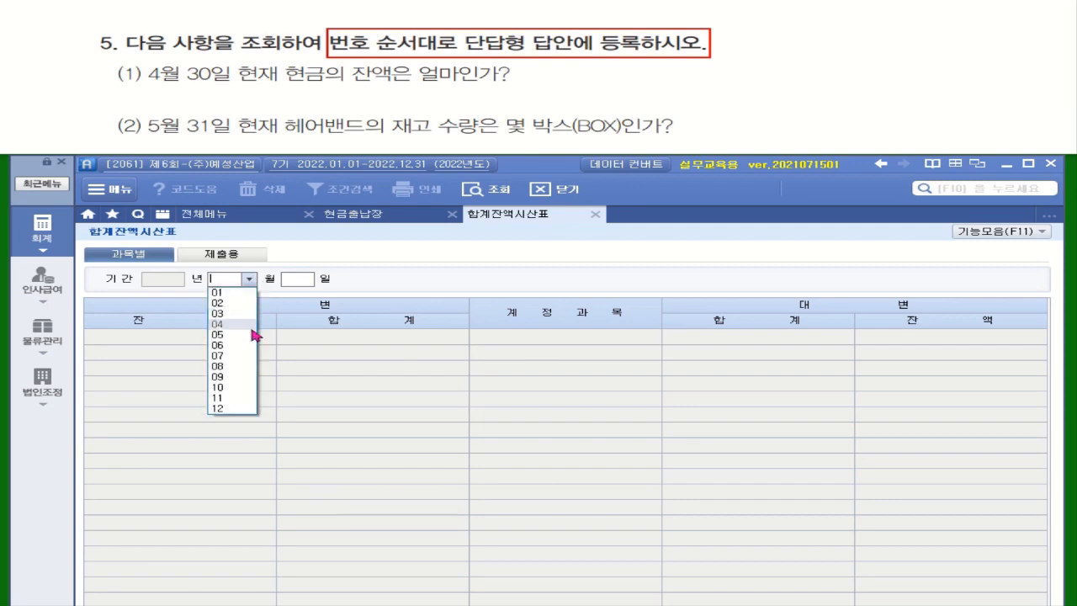
pyautogui.click(234, 330)
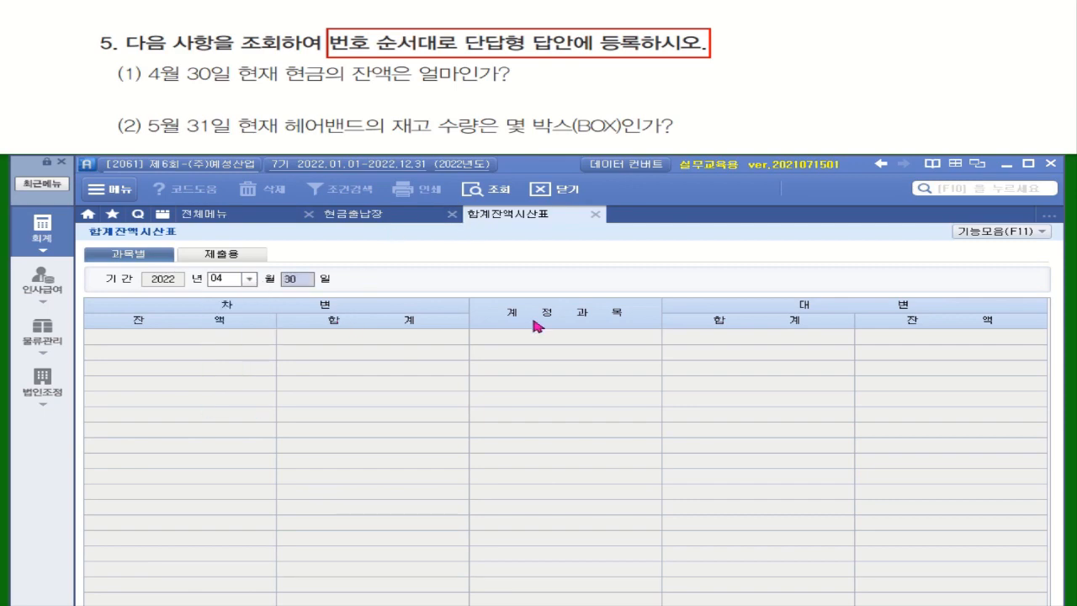
pyautogui.press('Return')
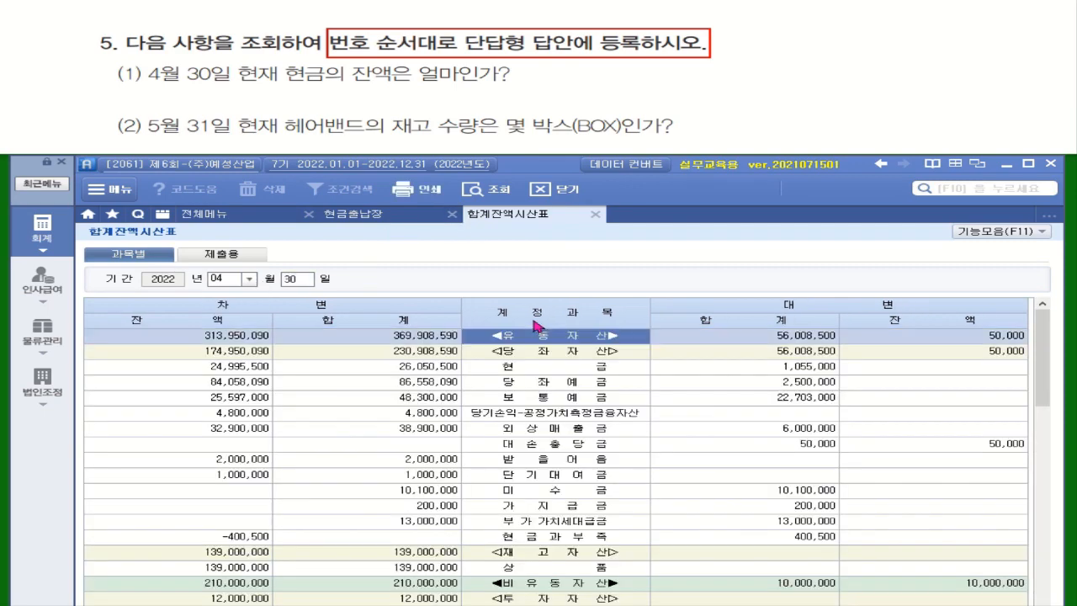
pyautogui.click(249, 376)
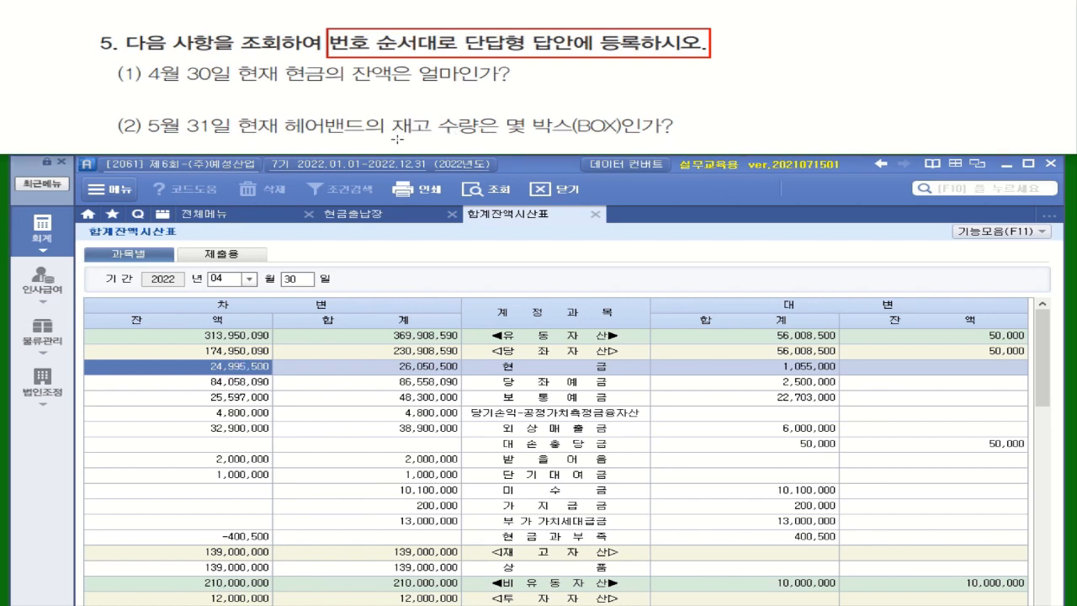
# Step: Open 재고자산수불부 in 물류관리 and query all items from January 1 to May 31, 2022
pyautogui.moveTo(393, 136); pyautogui.dragTo(666, 136)
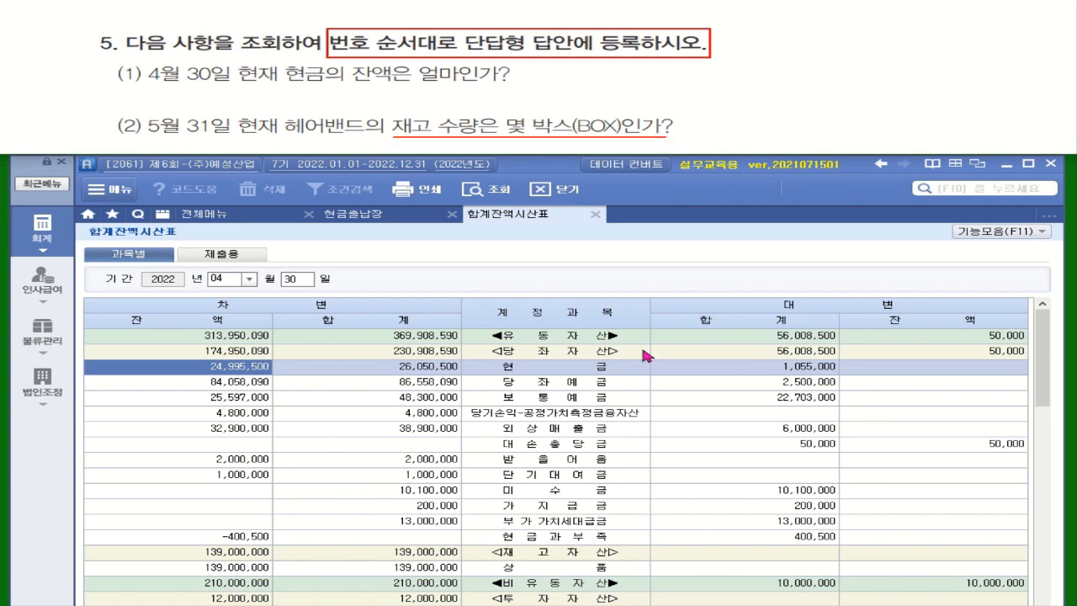
pyautogui.click(48, 345)
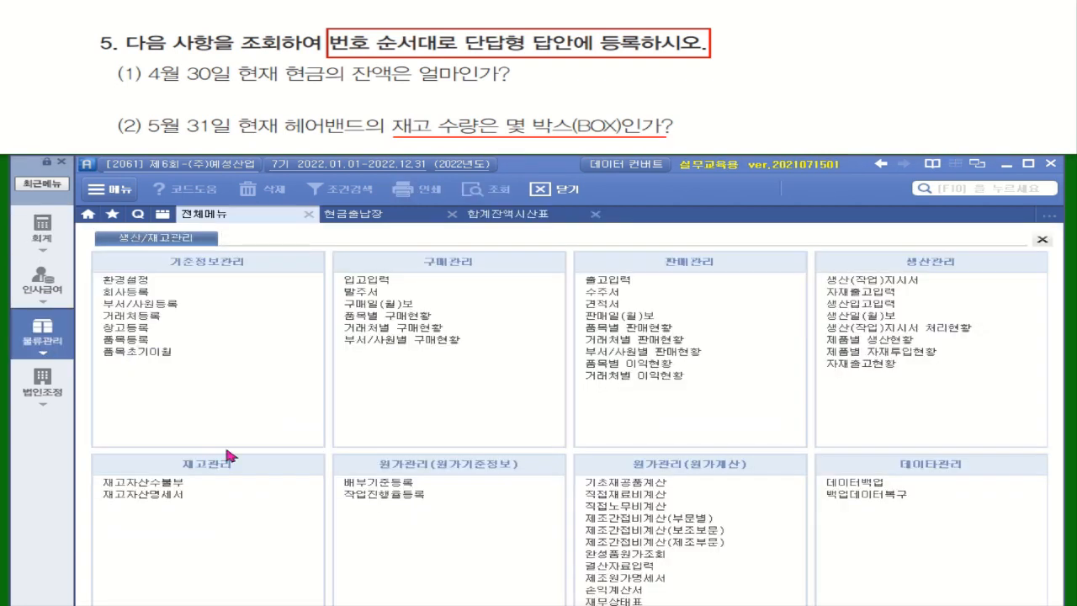
pyautogui.click(173, 482)
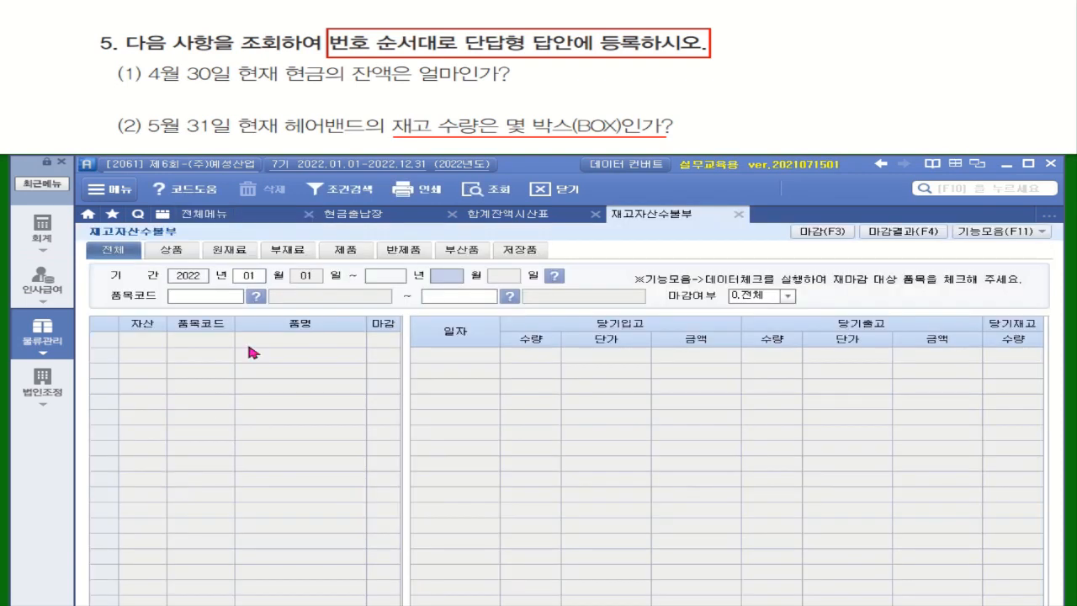
pyautogui.write('5')
pyautogui.press('Return')
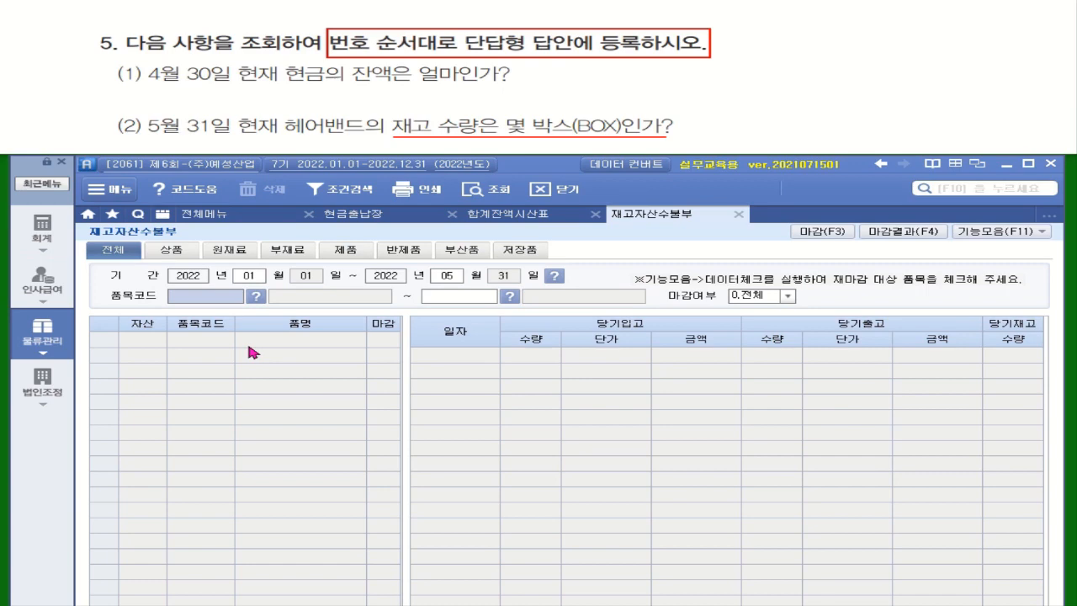
pyautogui.press('Return')
pyautogui.press('Return')
pyautogui.press('Return')
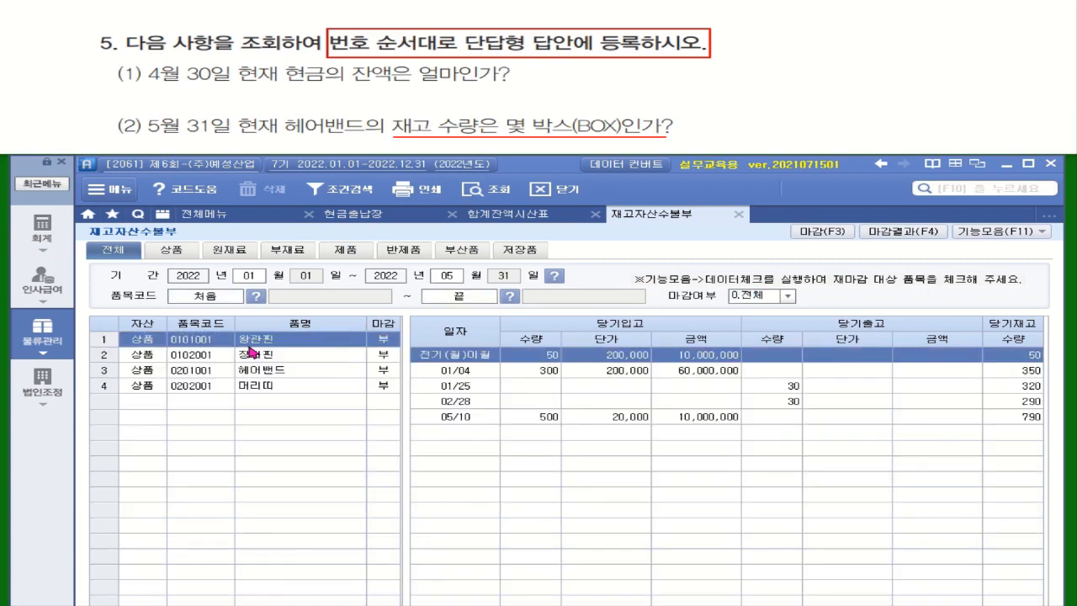
# Step: Select 헤어밴드 and check its 당기재고 quantity on the 05/10 row
pyautogui.click(284, 377)
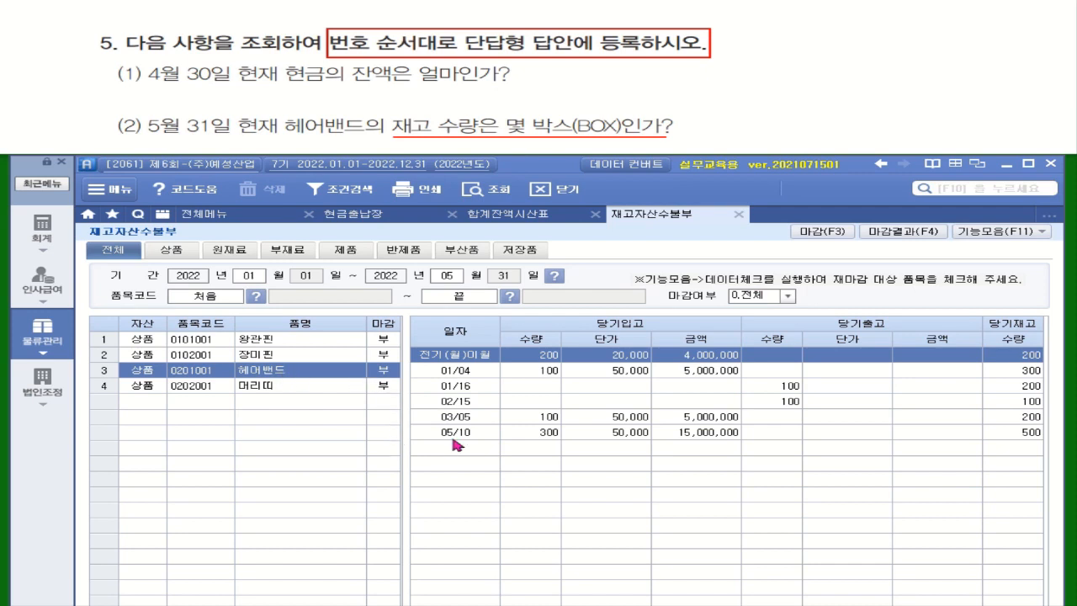
pyautogui.click(1028, 435)
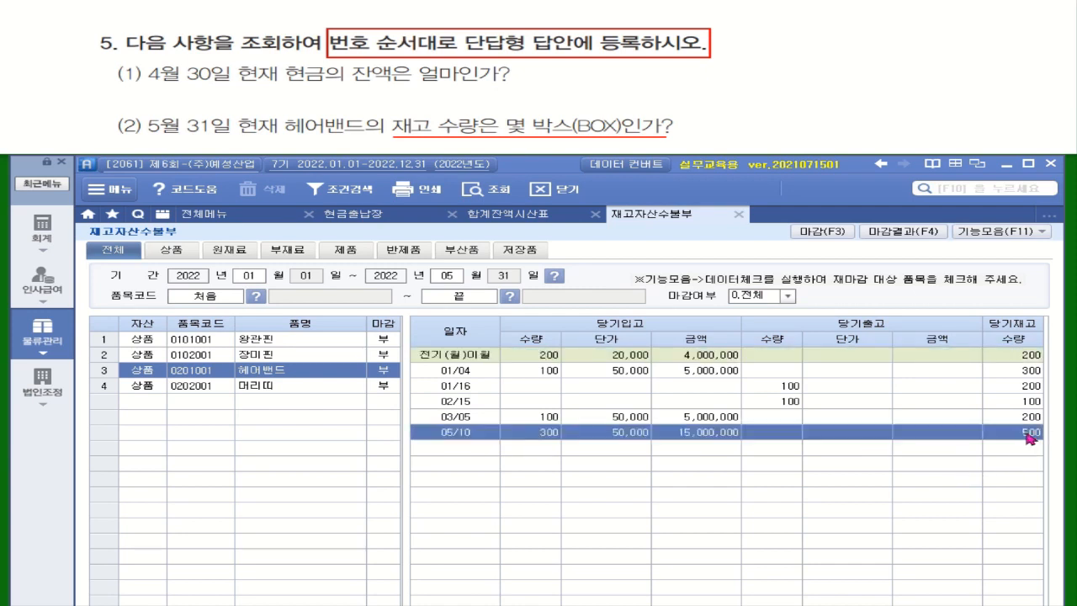
pyautogui.press('ctrl')
pyautogui.press('ctrl')
pyautogui.press('ctrl')
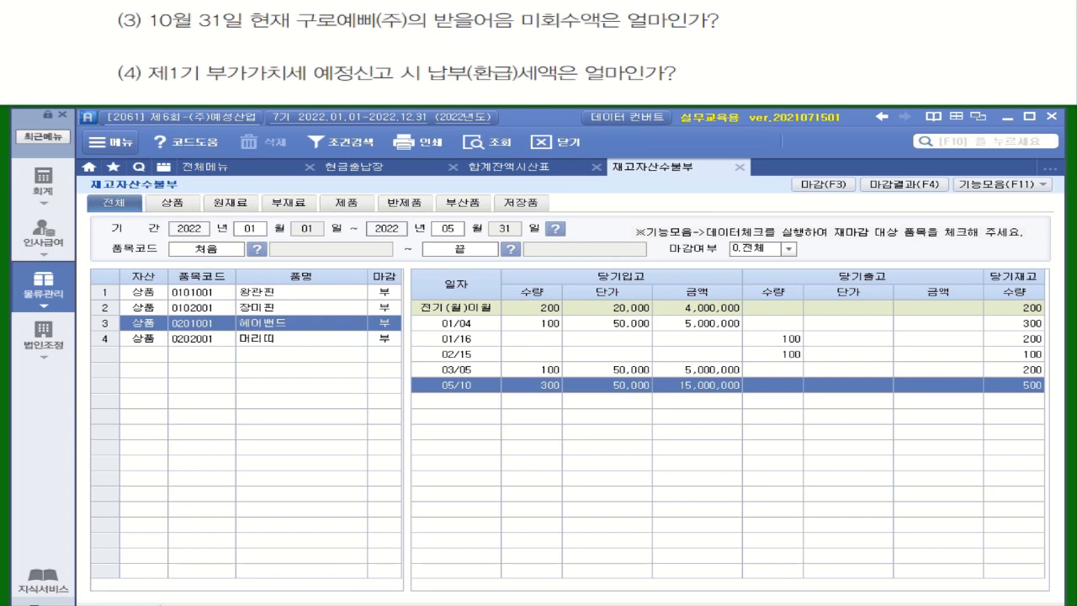
# Step: Search the program menus for 거래 and open 거래처원장 to look up the 받을어음 balance
pyautogui.moveTo(431, 34); pyautogui.dragTo(726, 35)
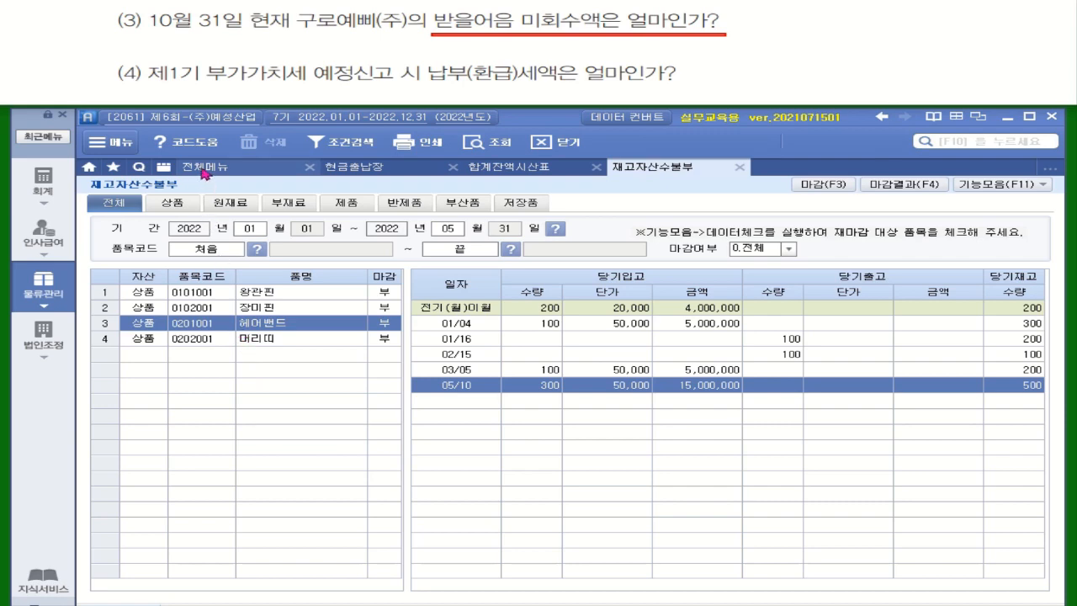
pyautogui.click(205, 169)
pyautogui.click(68, 193)
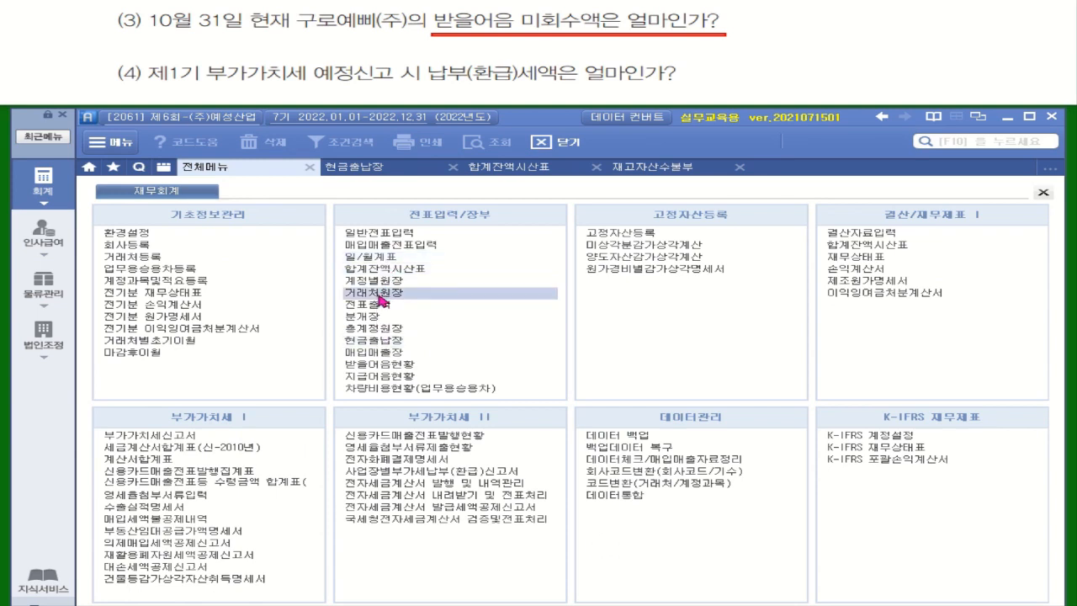
pyautogui.click(933, 141)
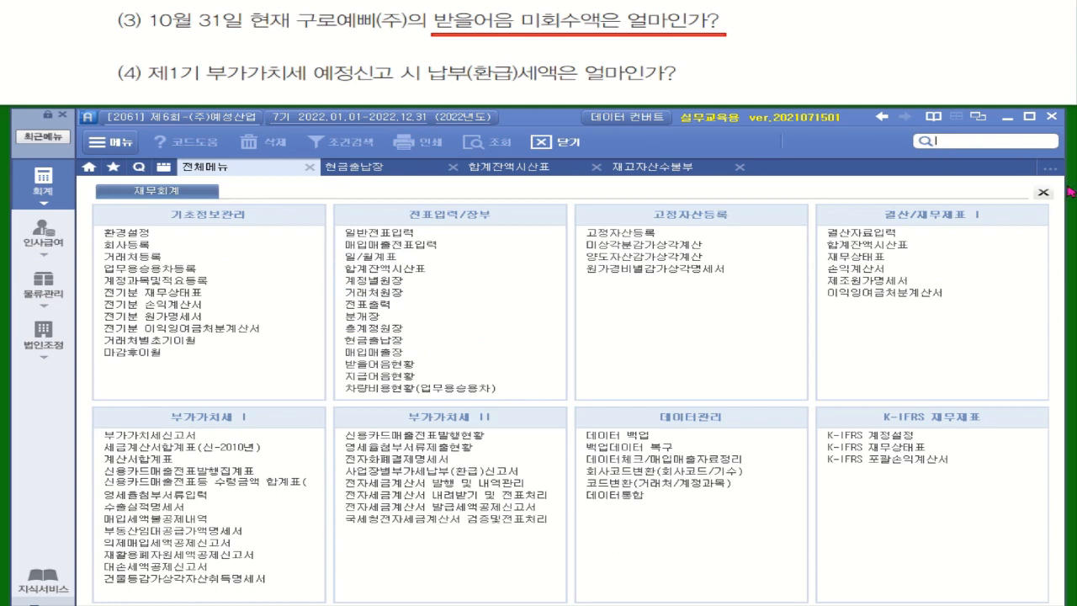
pyautogui.write('걸')
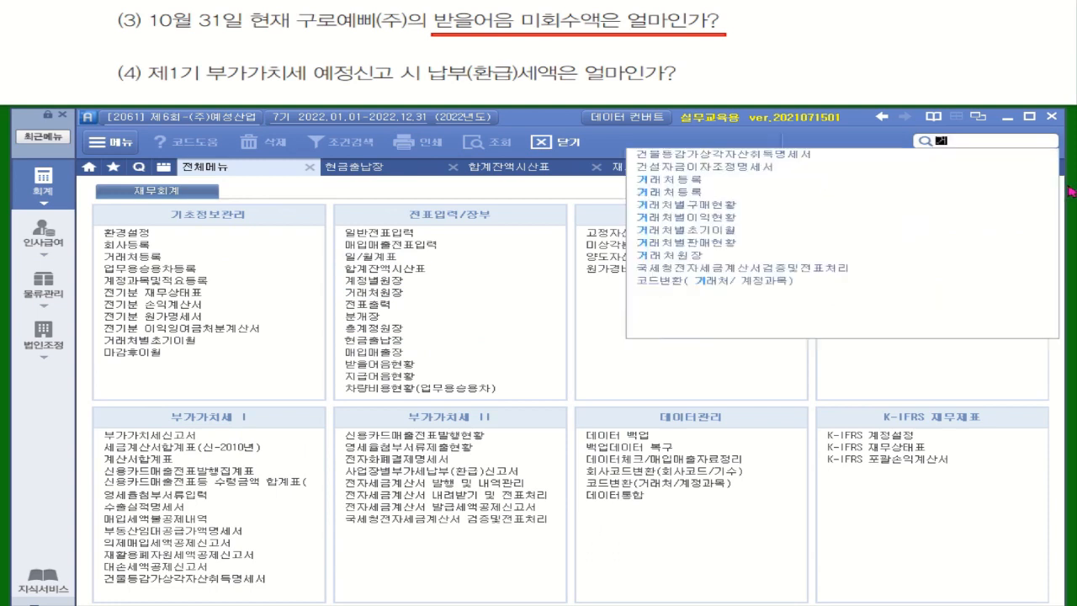
pyautogui.write('래')
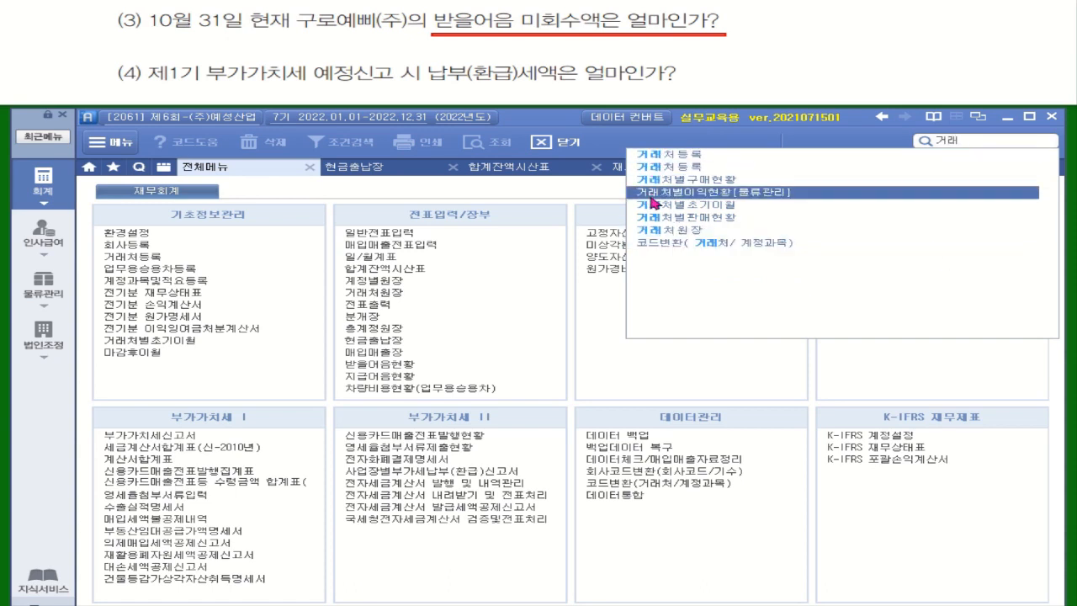
pyautogui.click(679, 231)
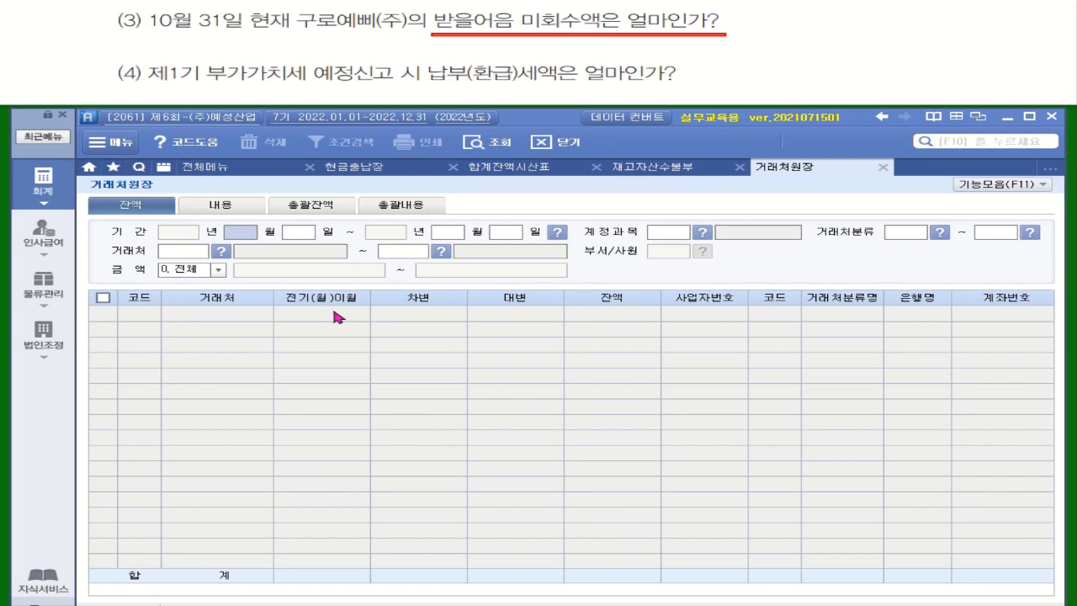
# Step: Set the 거래처원장 period to January 1 through October 31, 2022 and the account to 110 받을어음
pyautogui.write('1')
pyautogui.press('Return')
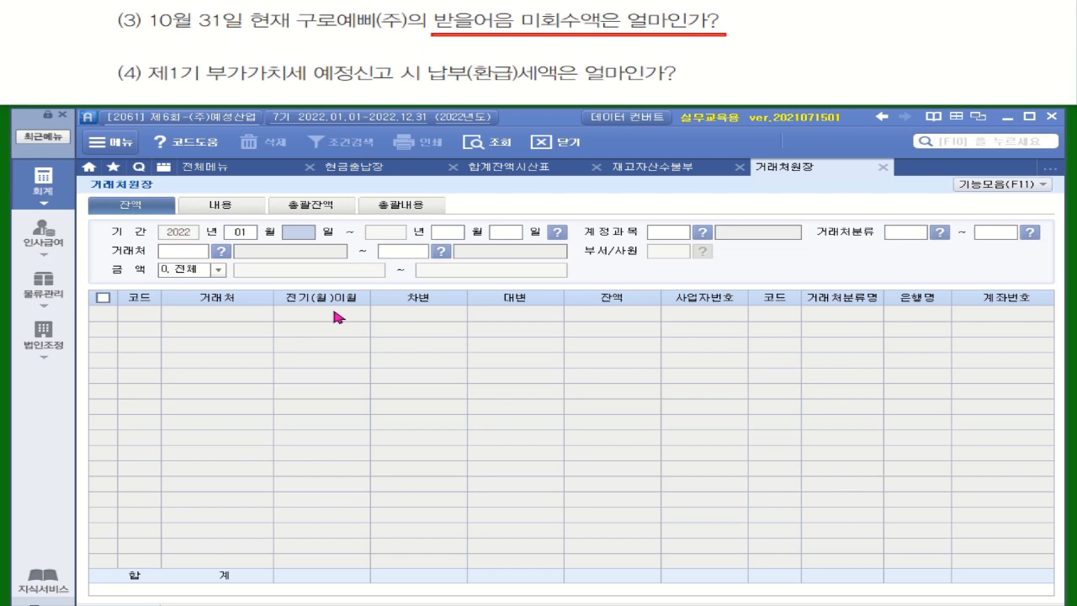
pyautogui.write('1')
pyautogui.press('Return')
pyautogui.write('10')
pyautogui.press('Return')
pyautogui.write('31')
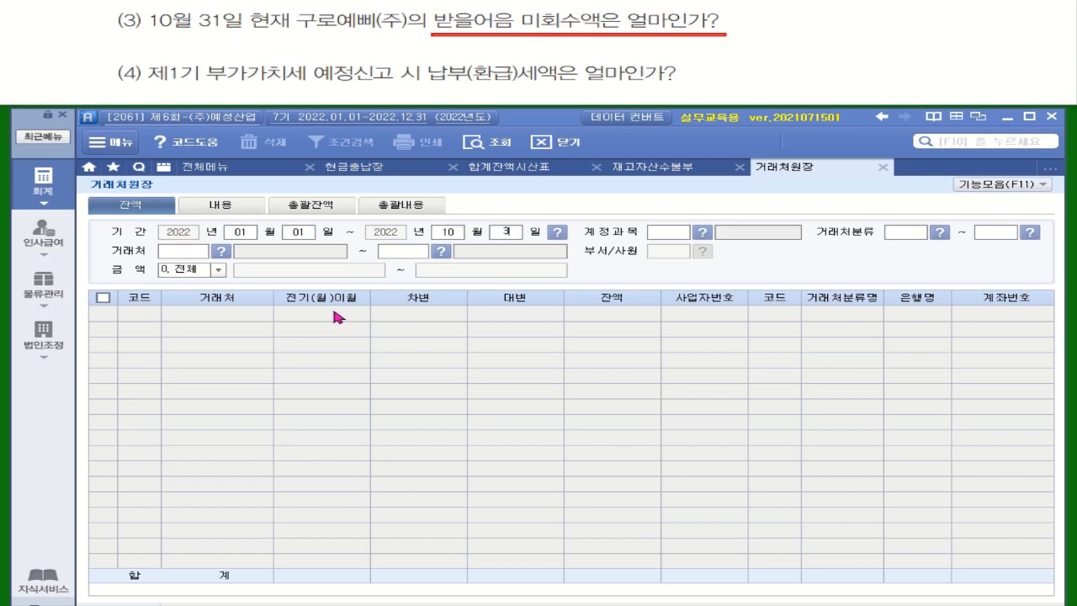
pyautogui.press('Return')
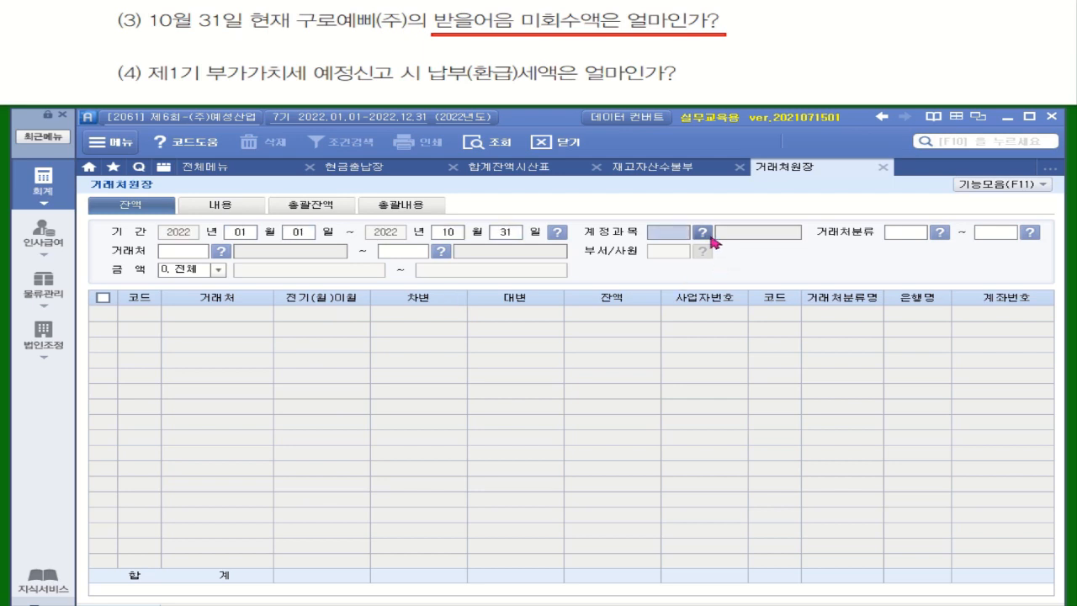
pyautogui.write('110')
pyautogui.press('Return')
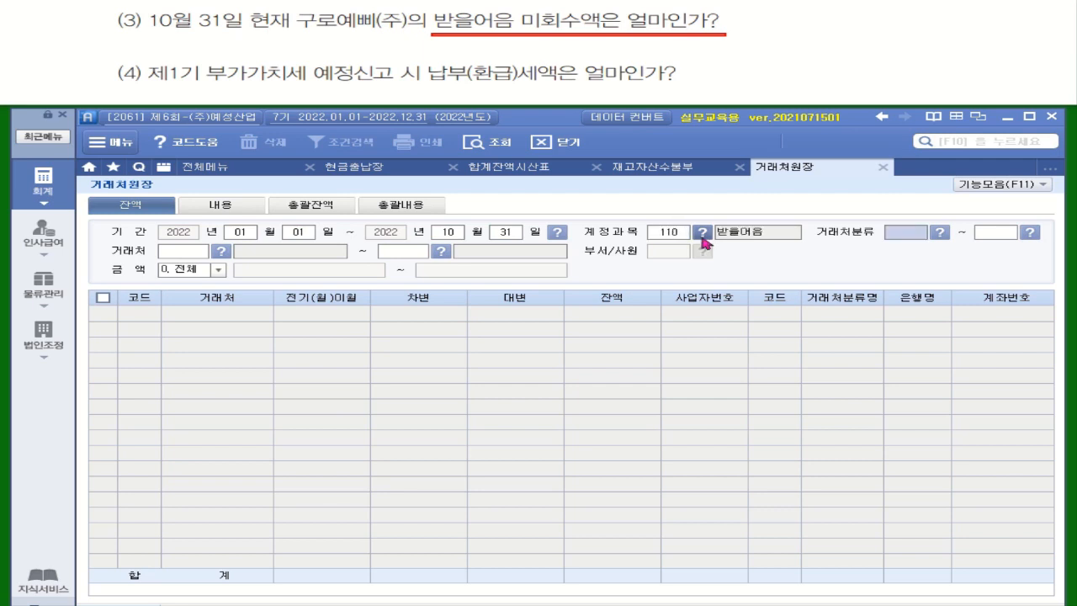
# Step: Query 거래처 03005 through 99600 in 거래처원장 and check the 잔액 of 구로예삐(주)
pyautogui.press('Return')
pyautogui.press('Return')
pyautogui.write('03005')
pyautogui.press('Return')
pyautogui.press('Return')
pyautogui.press('Return')
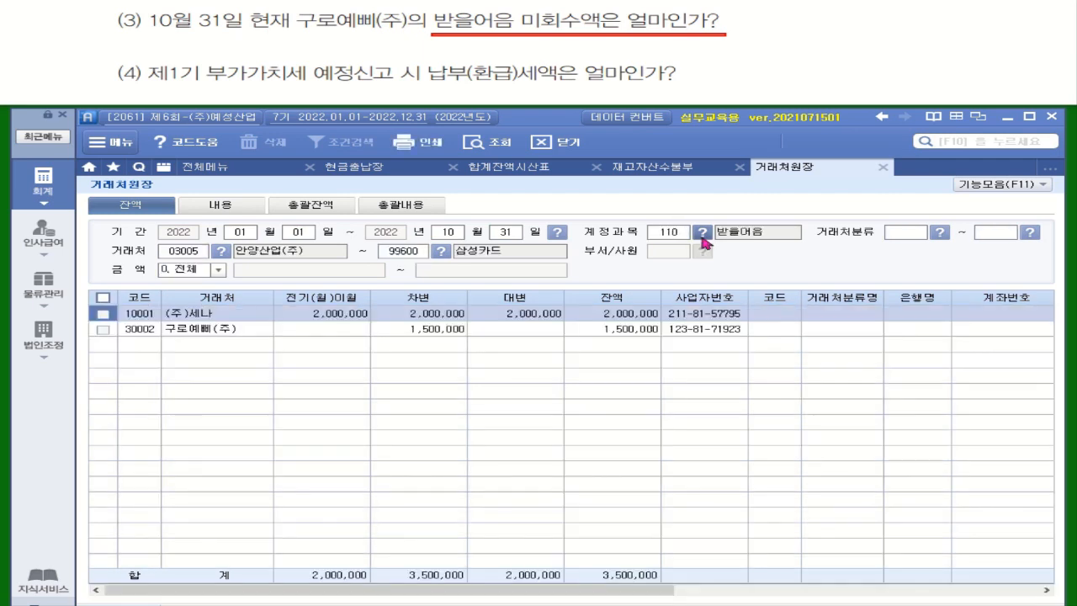
pyautogui.click(203, 330)
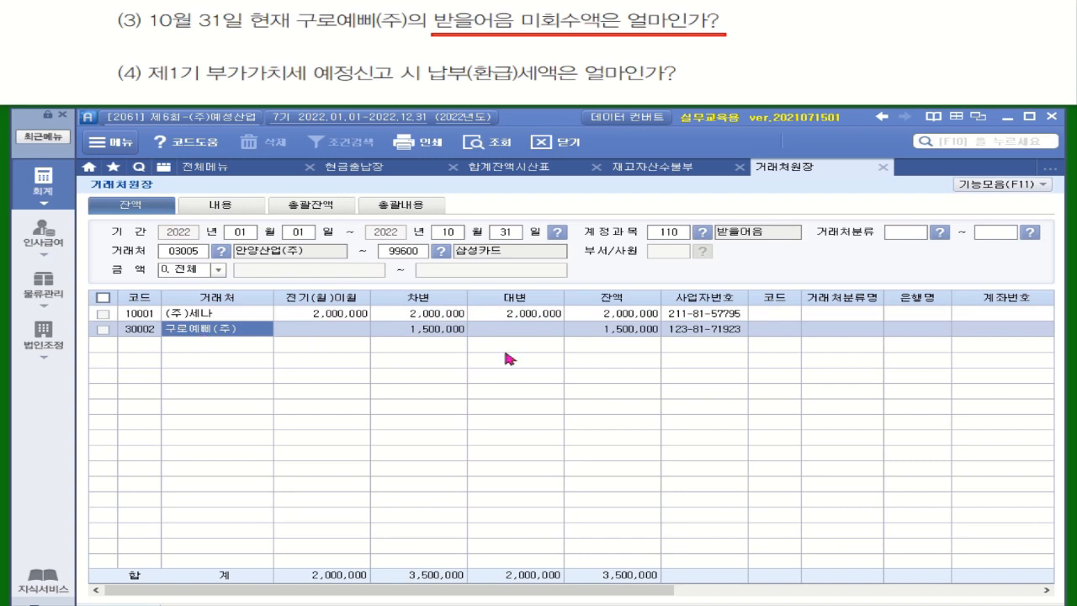
pyautogui.click(639, 329)
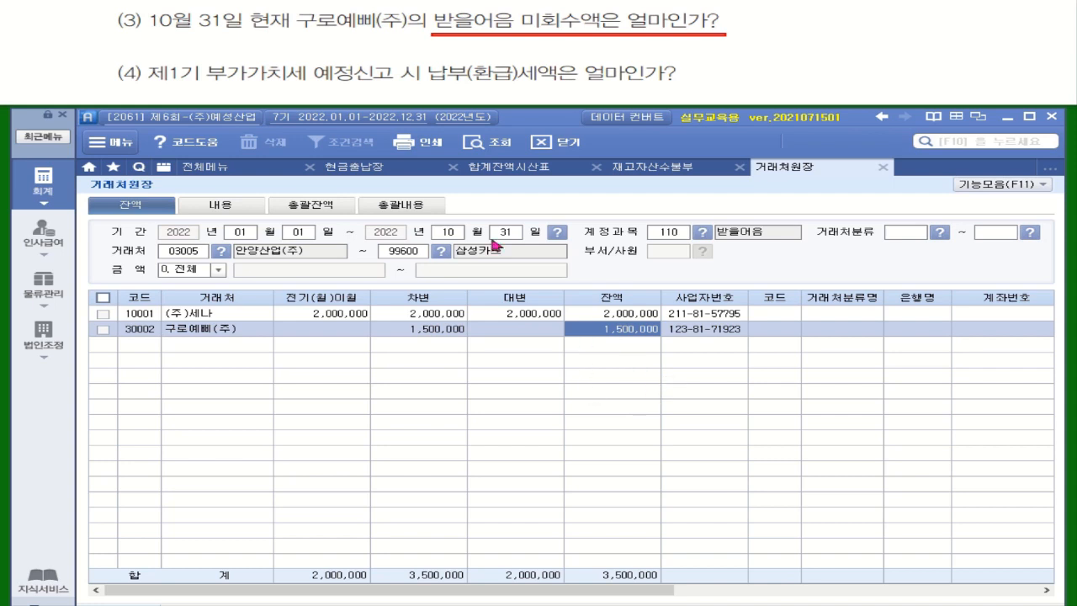
# Step: Open 부가가치세신고서 in 회계 and query the period January 1 to March 31, 2022
pyautogui.moveTo(305, 84); pyautogui.dragTo(683, 88)
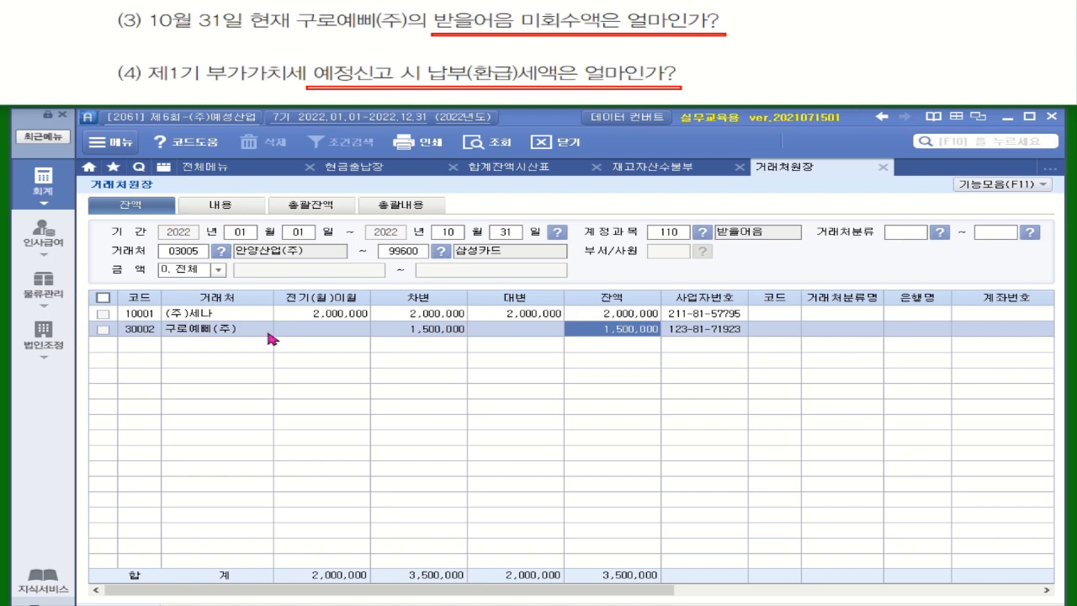
pyautogui.click(207, 170)
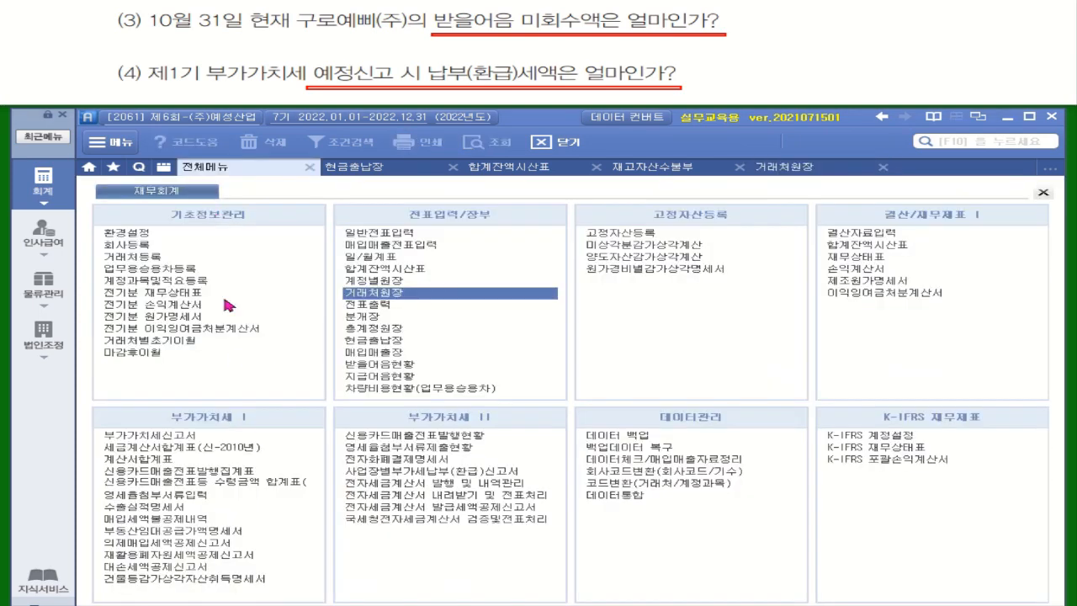
pyautogui.click(181, 436)
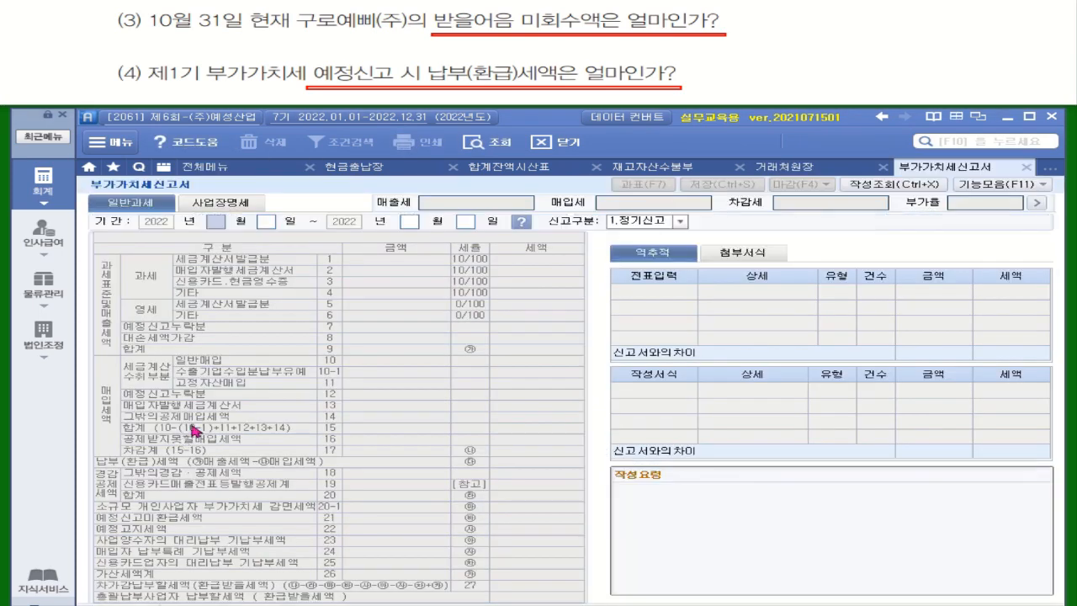
pyautogui.write('1')
pyautogui.press('Return')
pyautogui.write('1')
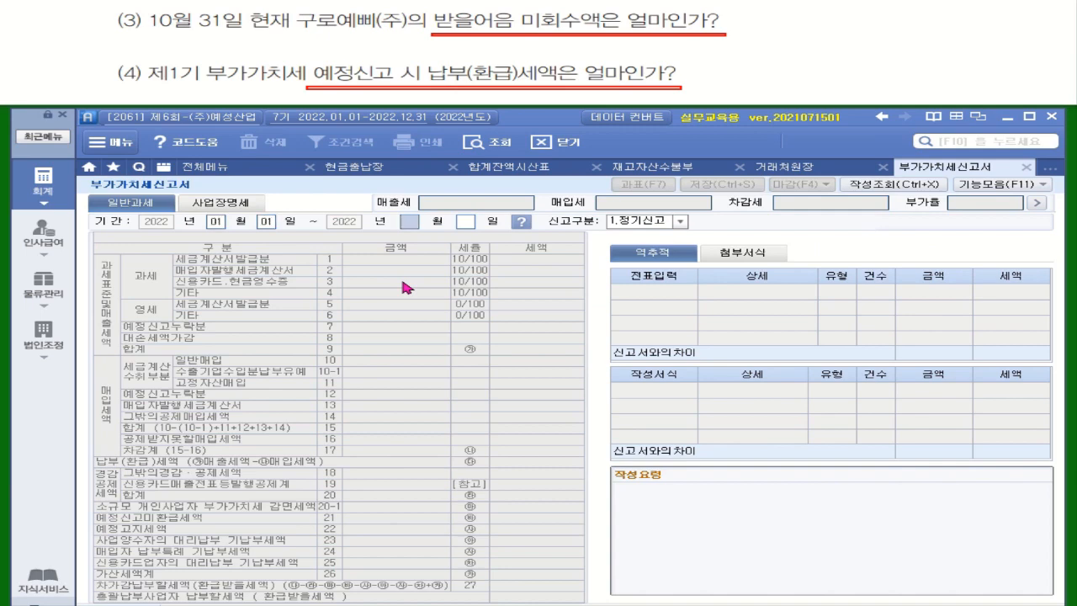
pyautogui.write('0331')
pyautogui.press('Return')
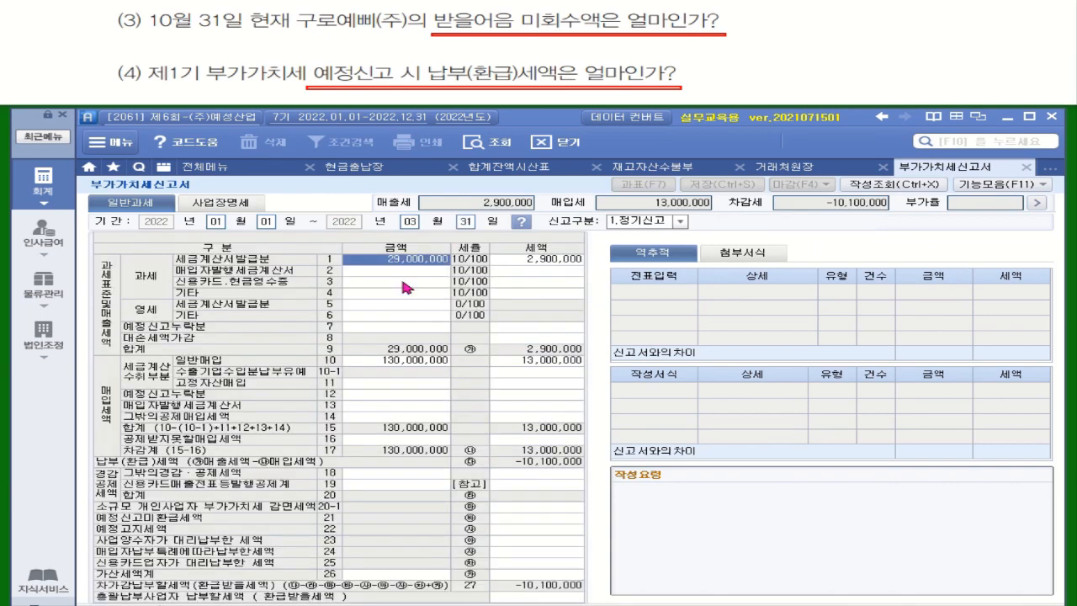
# Step: Reload the return's data from the vouchers with 새로불러오기, confirm the reload, and check 차감세 and 차가감납부할세액
pyautogui.click(1005, 222)
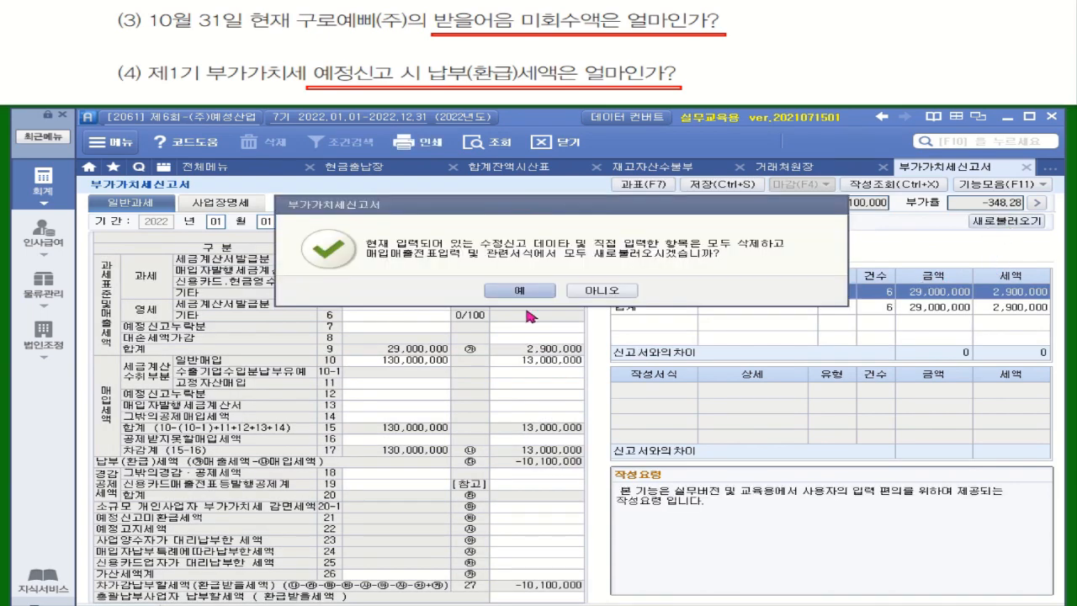
pyautogui.click(519, 290)
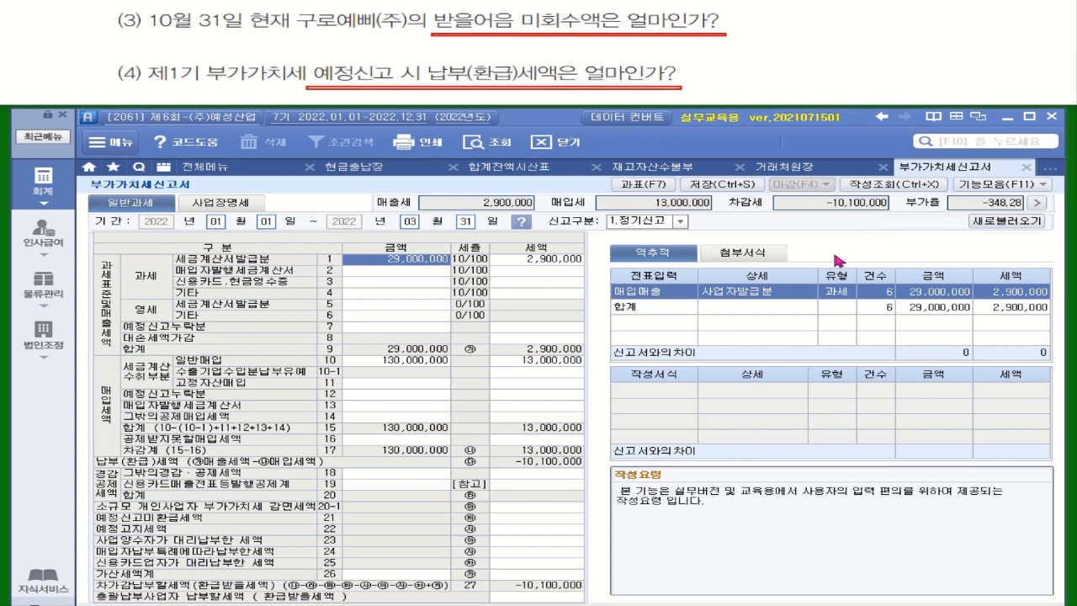
pyautogui.click(845, 208)
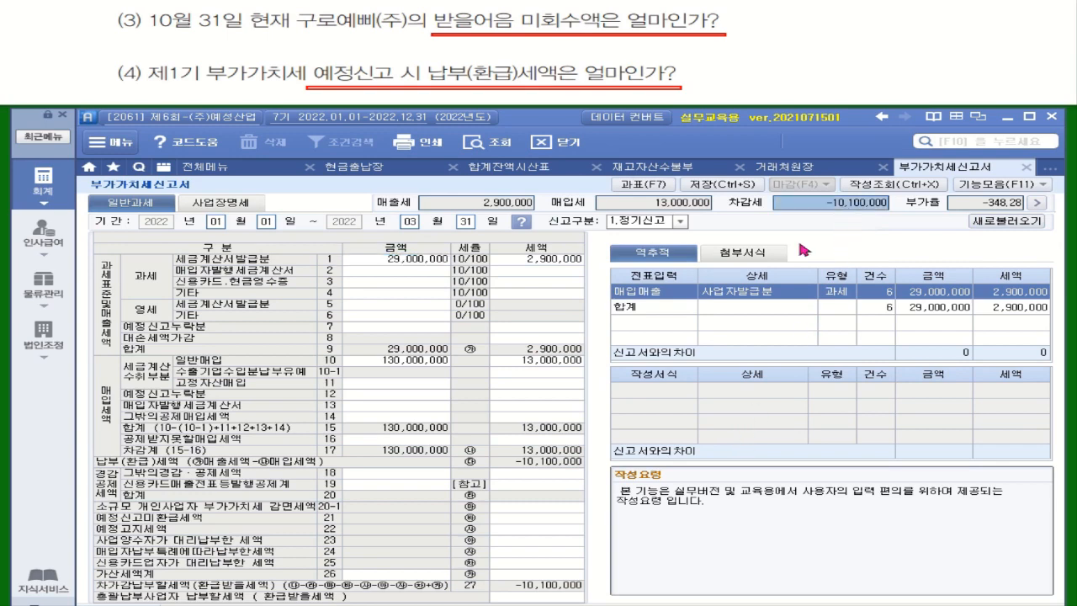
pyautogui.click(534, 587)
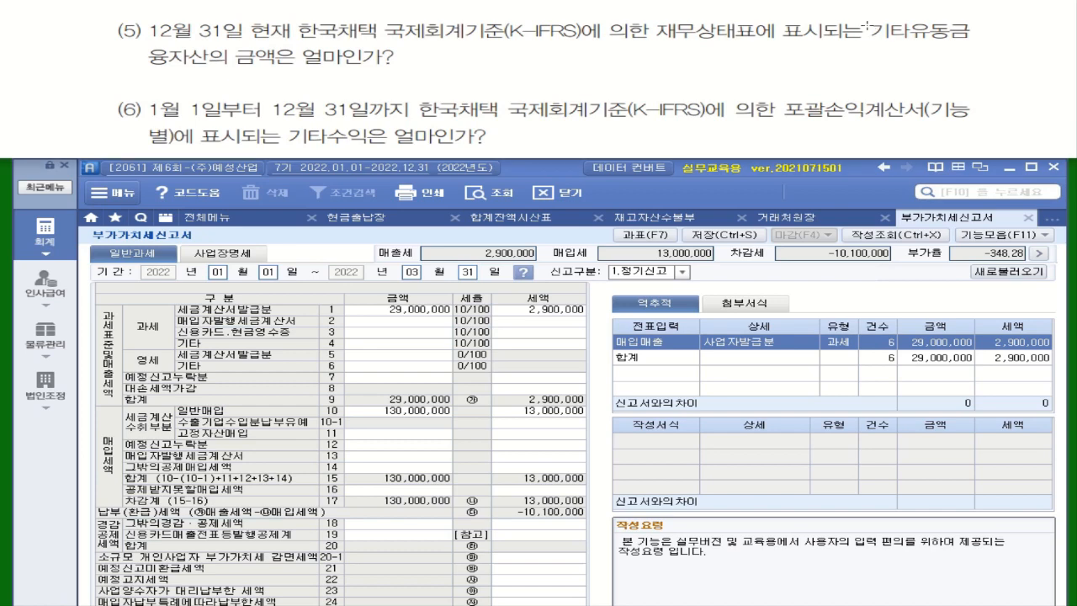
# Step: Try to query K-IFRS 재무상태표 for December 2022 and close the statement
pyautogui.moveTo(867, 23); pyautogui.dragTo(983, 43)
pyautogui.moveTo(136, 49); pyautogui.dragTo(422, 71)
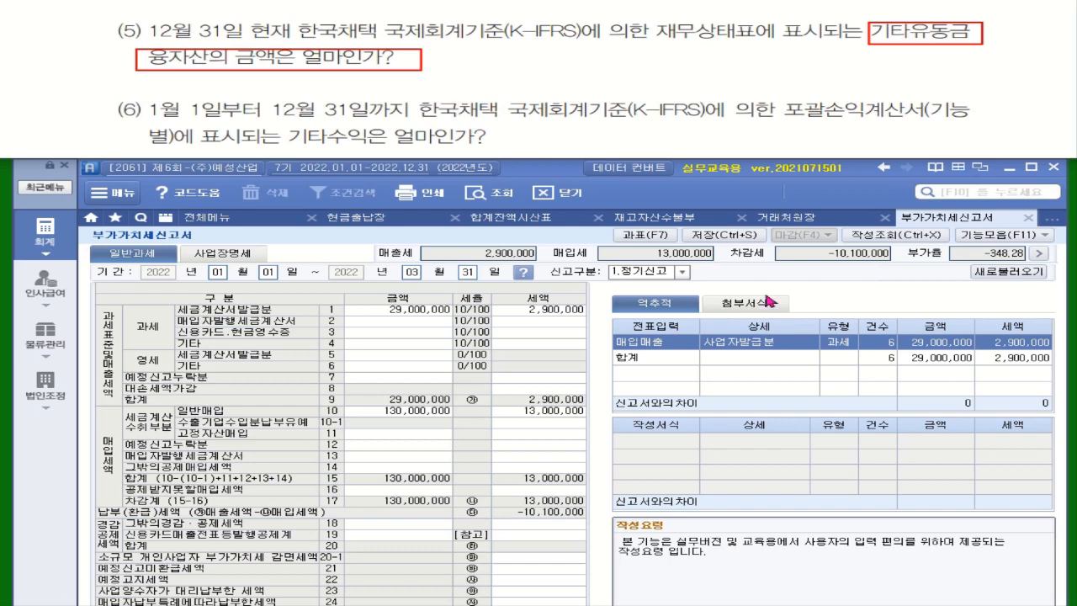
pyautogui.click(225, 222)
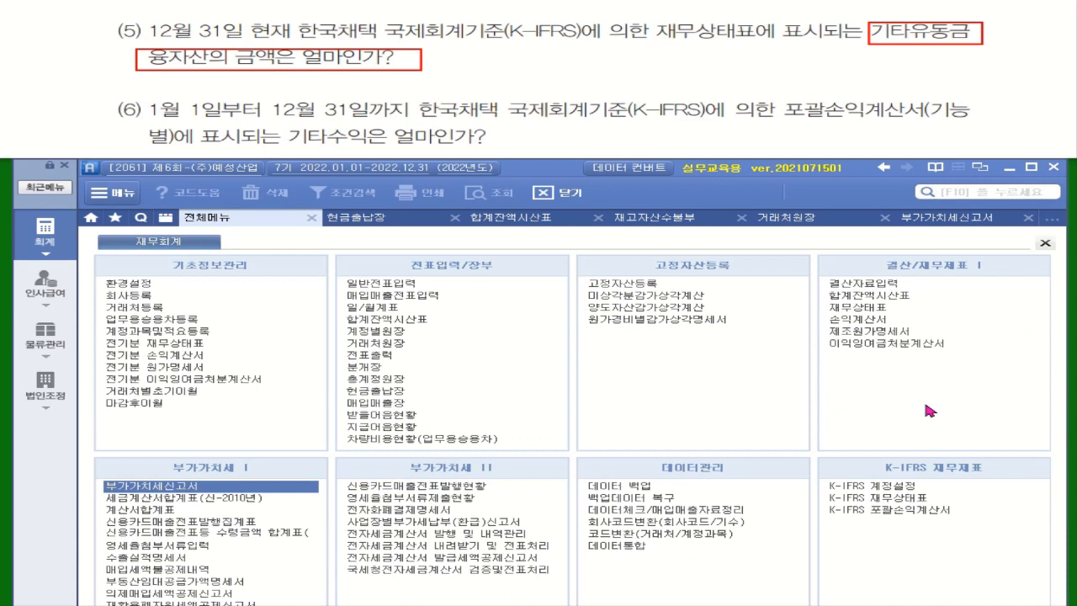
pyautogui.click(924, 498)
pyautogui.click(224, 260)
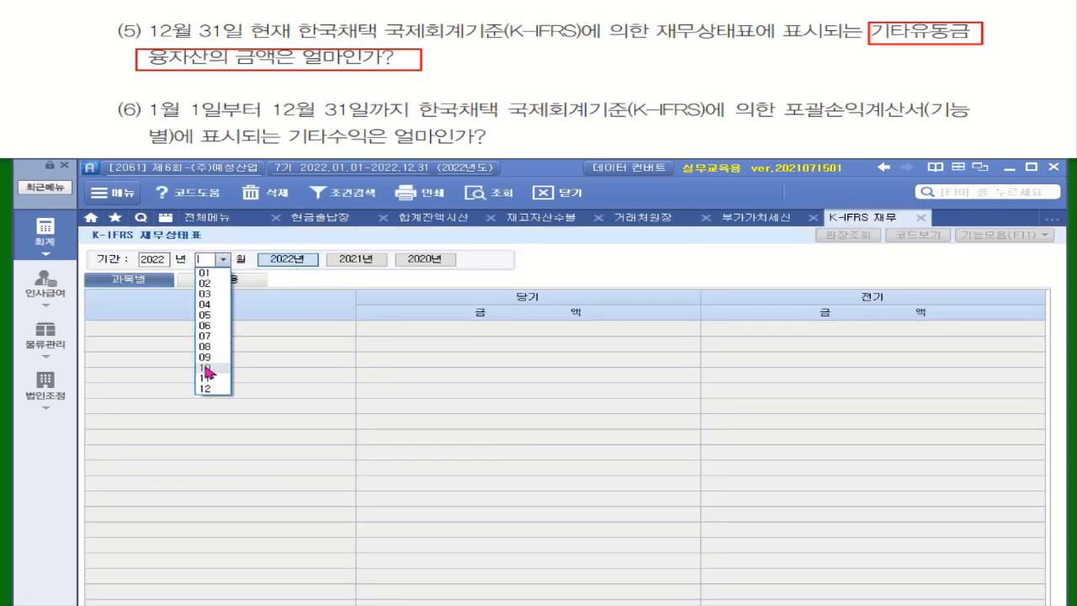
pyautogui.click(207, 390)
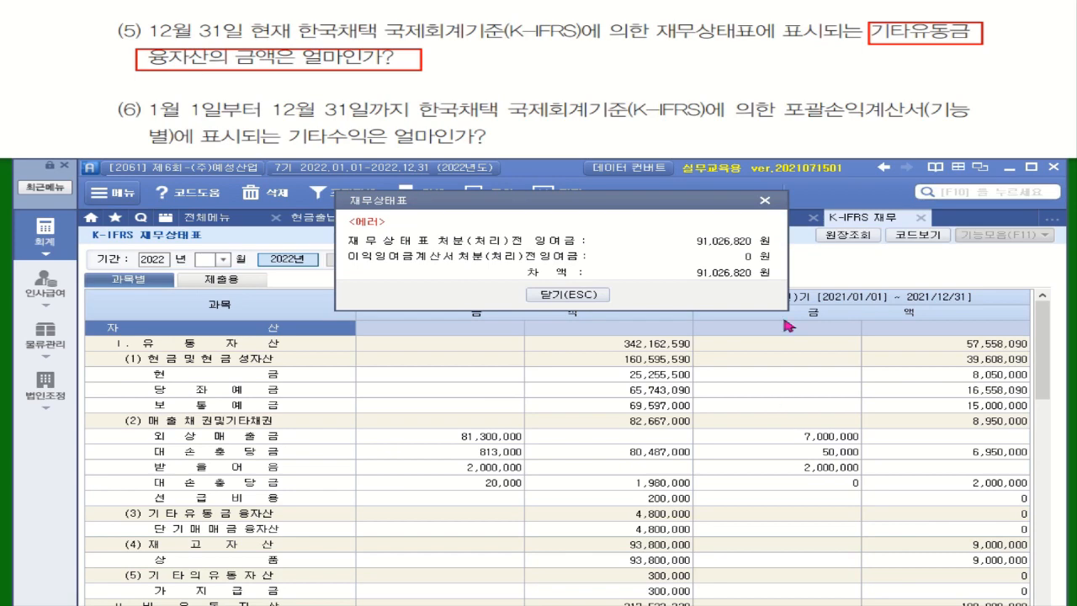
pyautogui.click(765, 202)
pyautogui.click(922, 221)
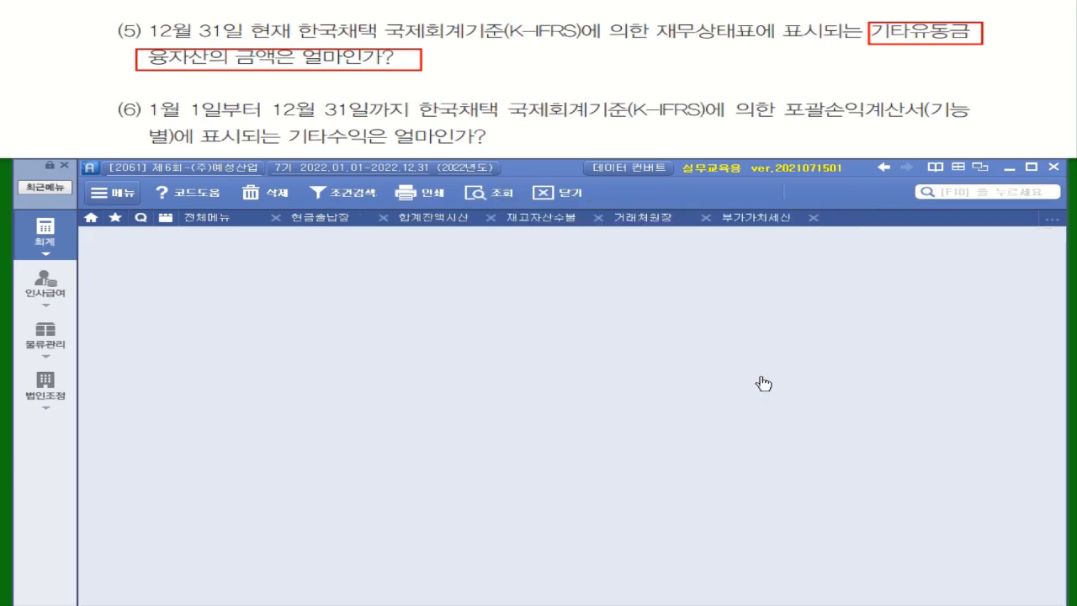
# Step: Query 손익계산서 for December 2022 and check the 당기순이익 amount
pyautogui.click(200, 220)
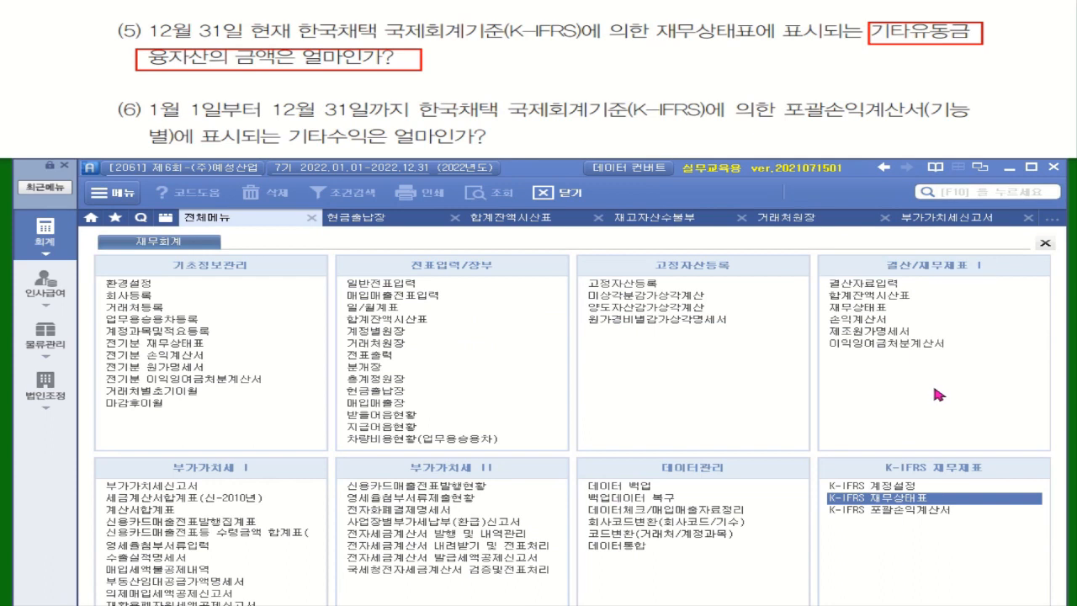
pyautogui.click(866, 323)
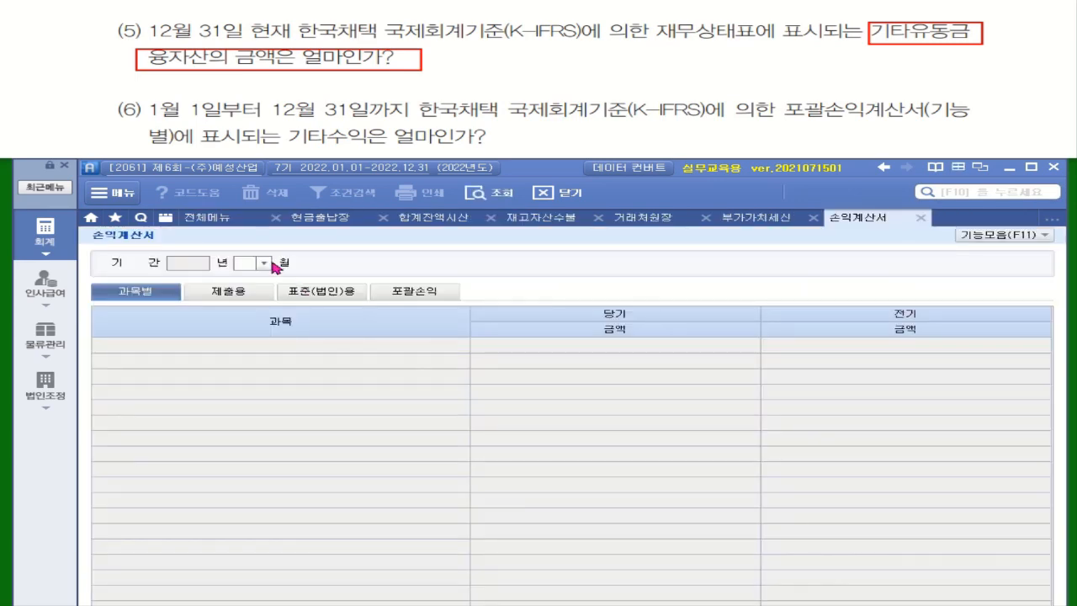
pyautogui.click(264, 263)
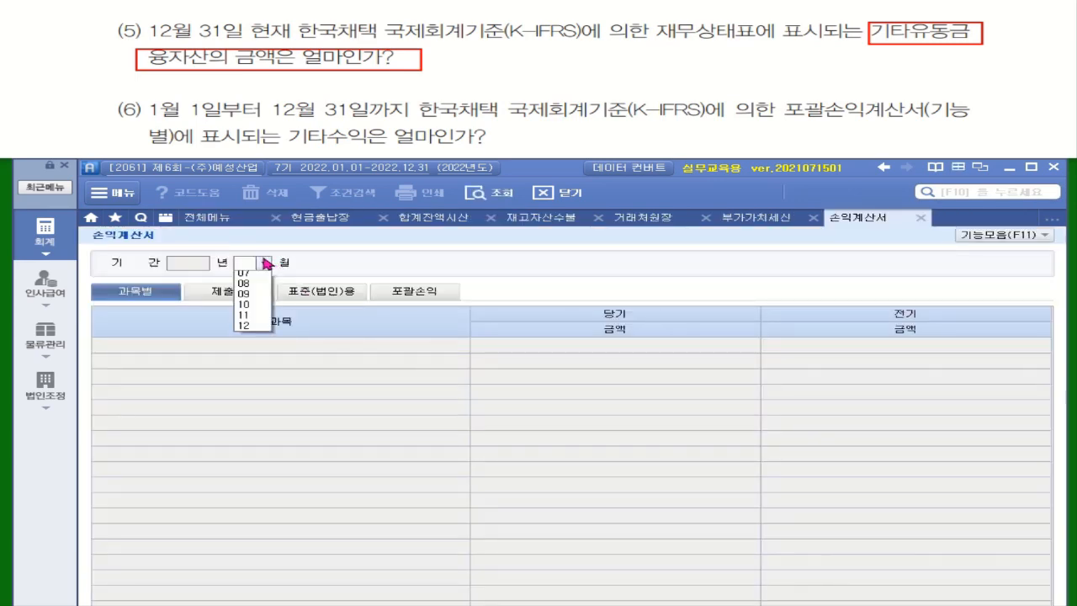
pyautogui.click(251, 393)
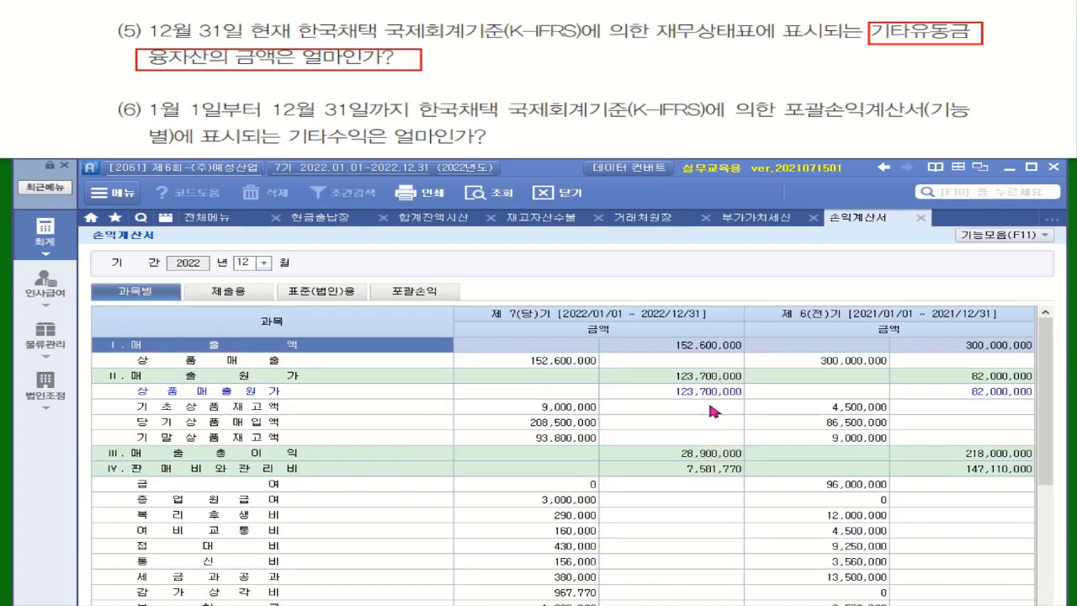
pyautogui.moveTo(1044, 386); pyautogui.dragTo(1040, 546)
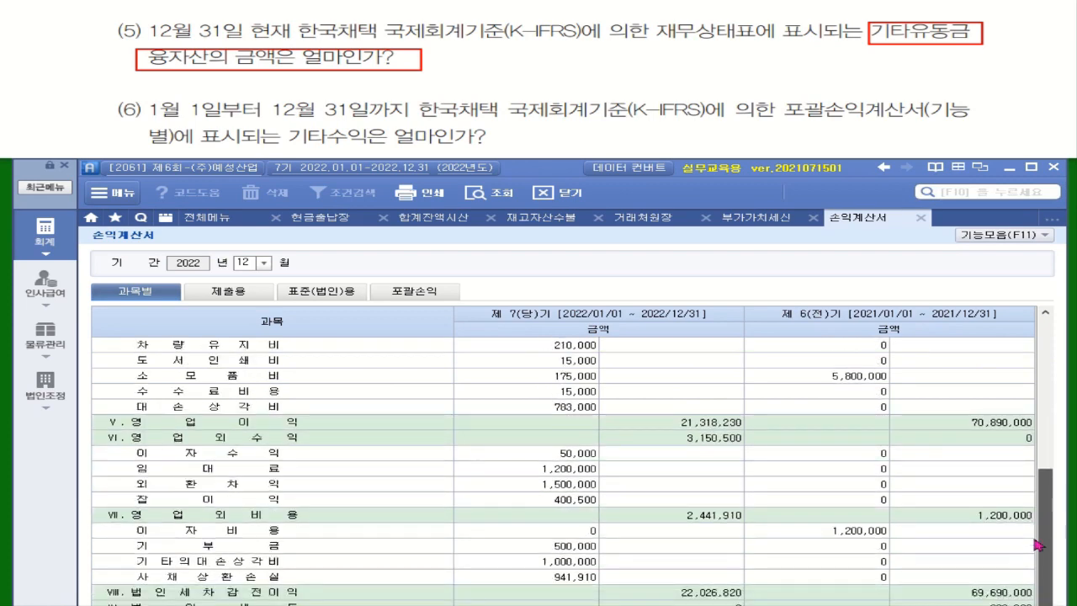
pyautogui.moveTo(553, 161); pyautogui.dragTo(552, 81)
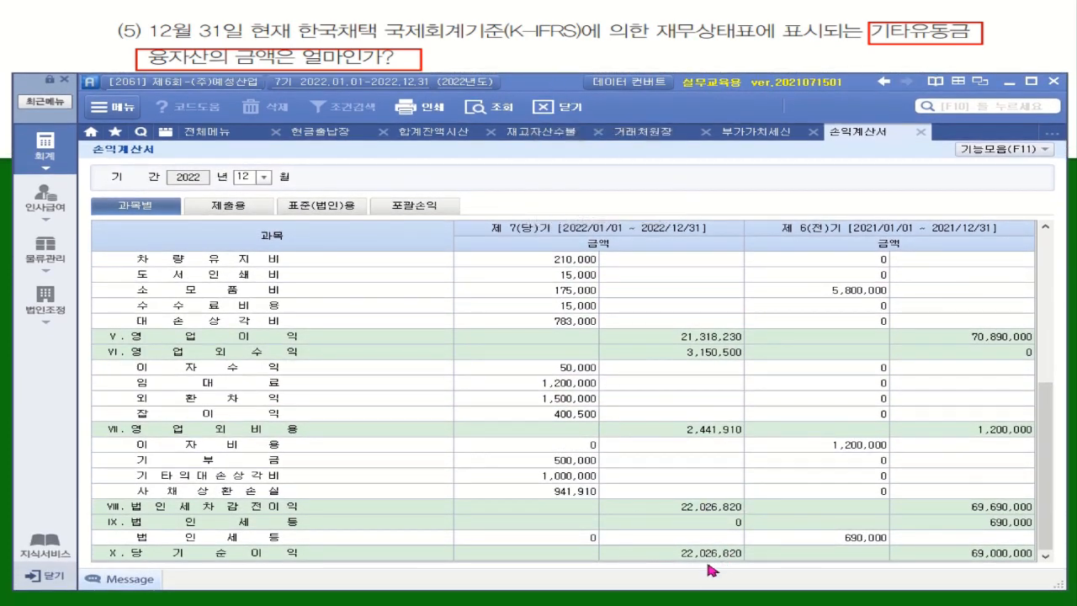
# Step: Open 이익잉여금처분계산서 and add its closing entries to the general vouchers with 전표추가
pyautogui.click(238, 134)
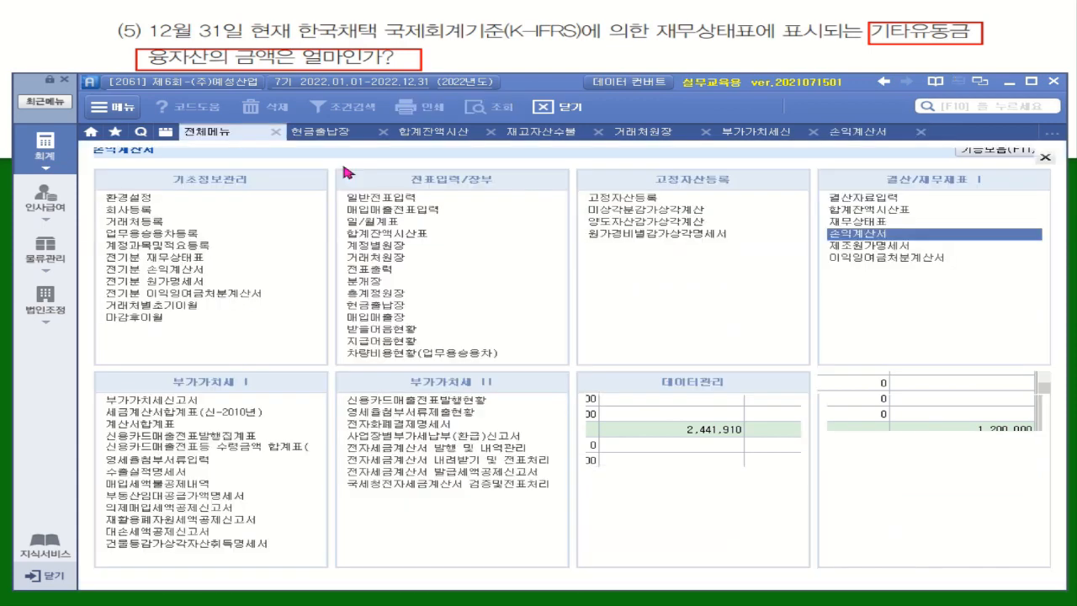
pyautogui.click(875, 263)
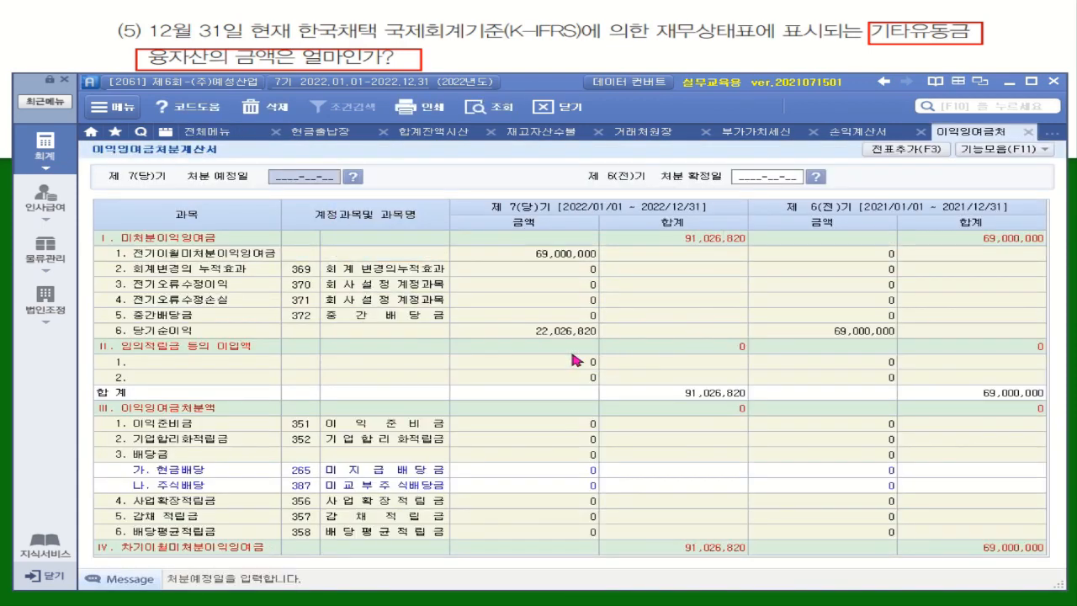
pyautogui.click(906, 149)
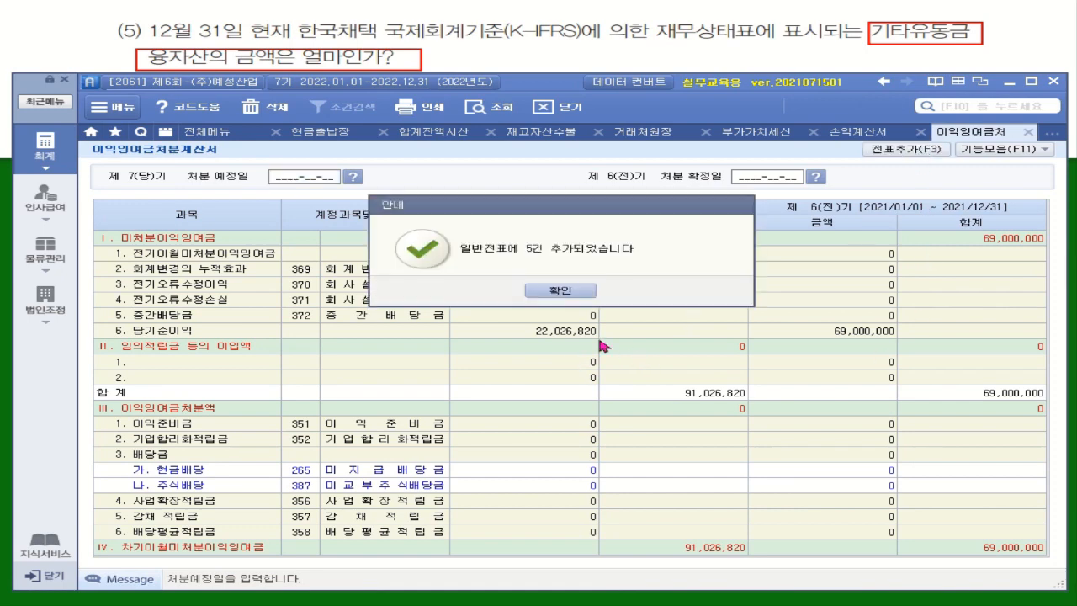
pyautogui.click(566, 292)
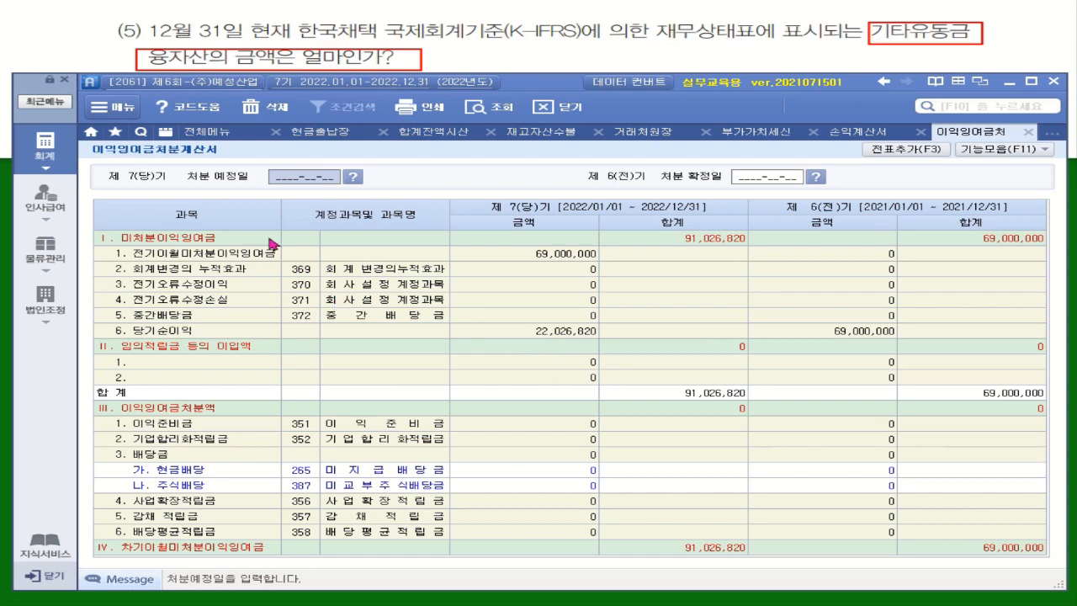
# Step: Query the December 31, 2022 vouchers in 일반전표입력 and check the added profit-and-loss and retained-earnings transfer entries
pyautogui.click(53, 152)
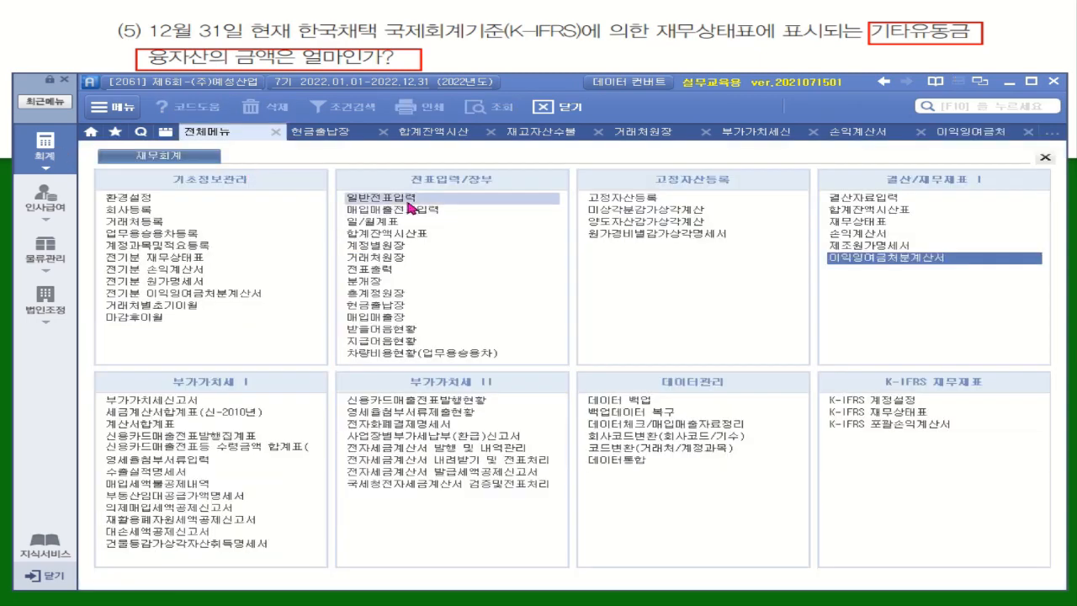
pyautogui.click(404, 200)
pyautogui.click(245, 181)
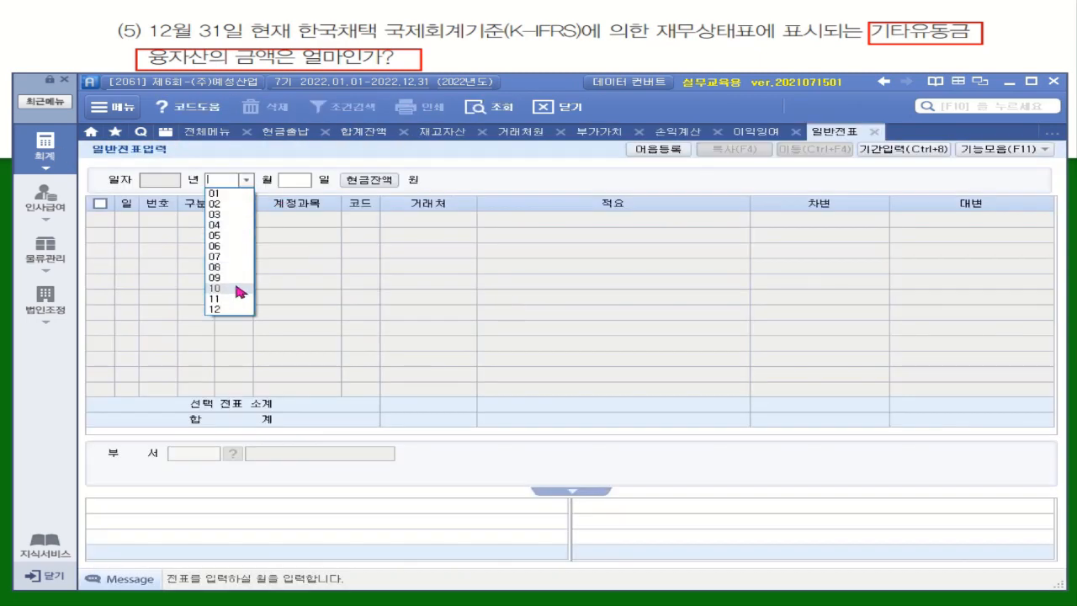
pyautogui.click(234, 310)
pyautogui.write('31')
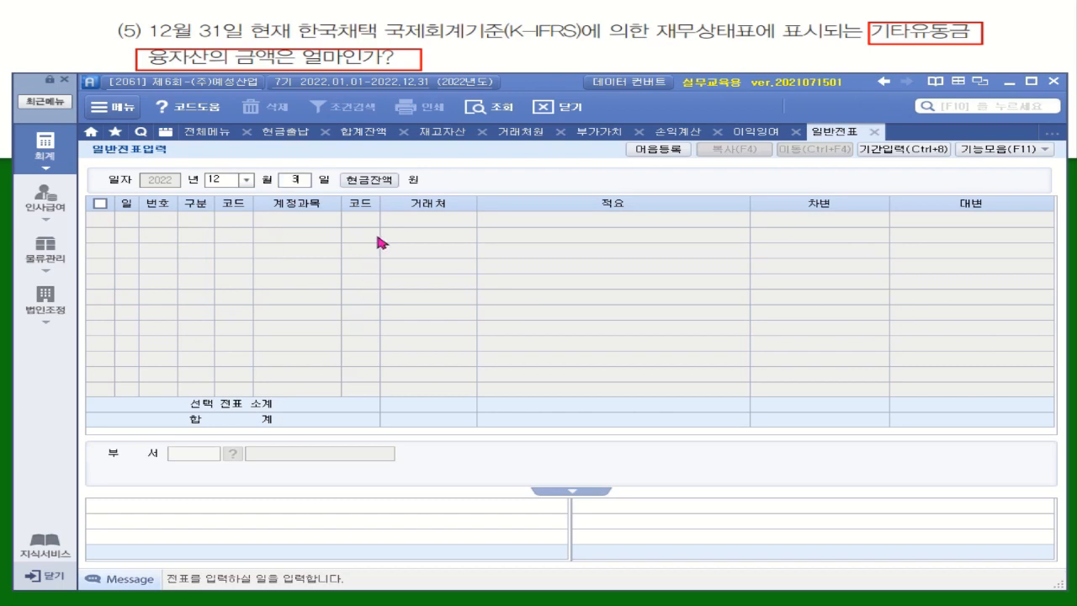
pyautogui.press('Return')
pyautogui.click(508, 269)
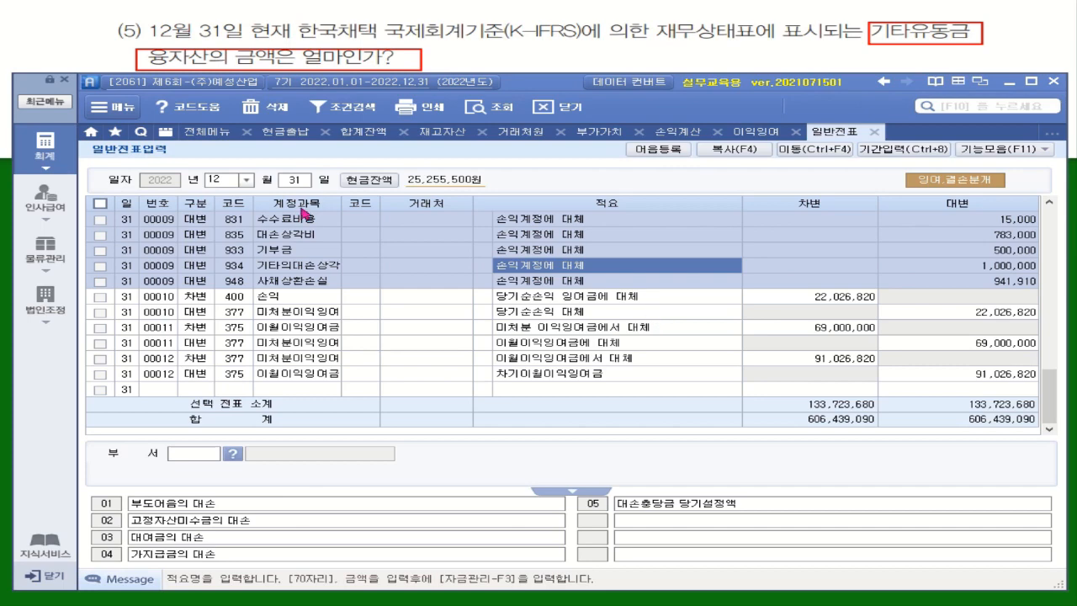
# Step: Open 재무상태표 in 결산/재무제표 and query December 2022
pyautogui.click(200, 135)
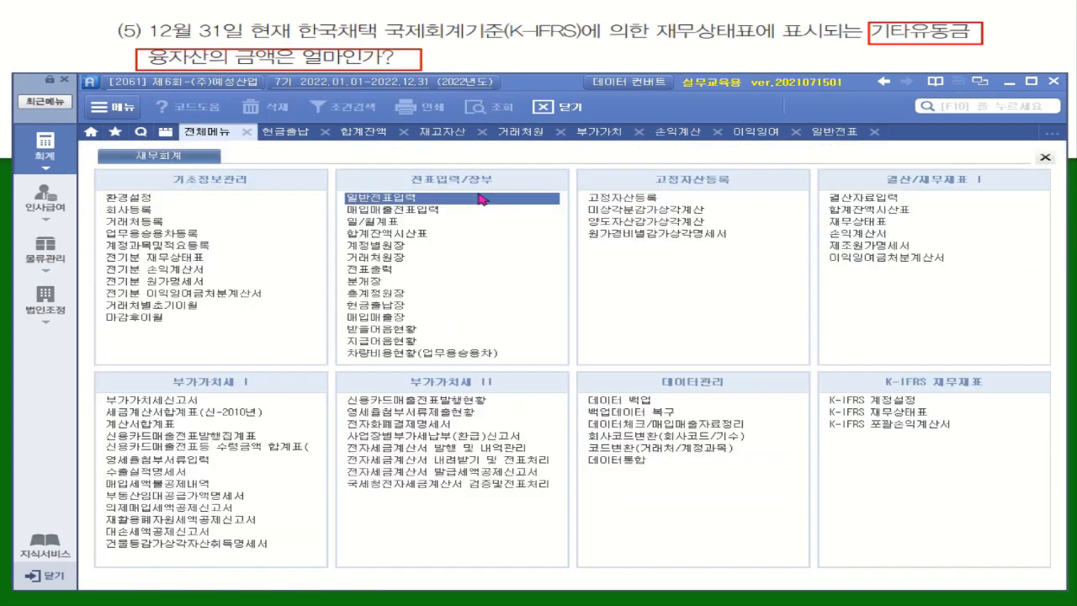
pyautogui.click(839, 223)
pyautogui.click(265, 199)
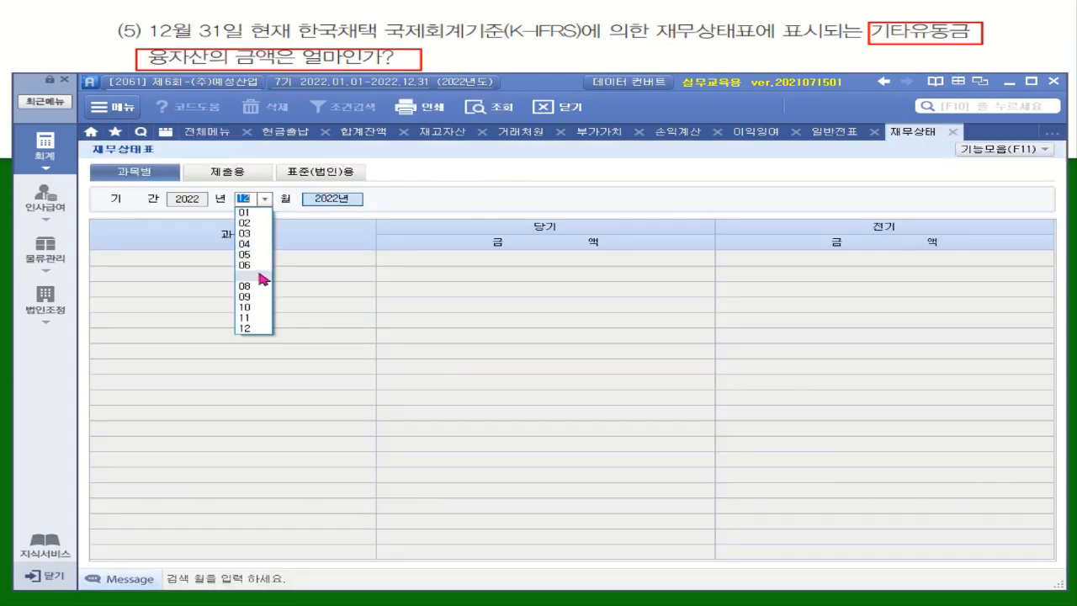
pyautogui.click(244, 328)
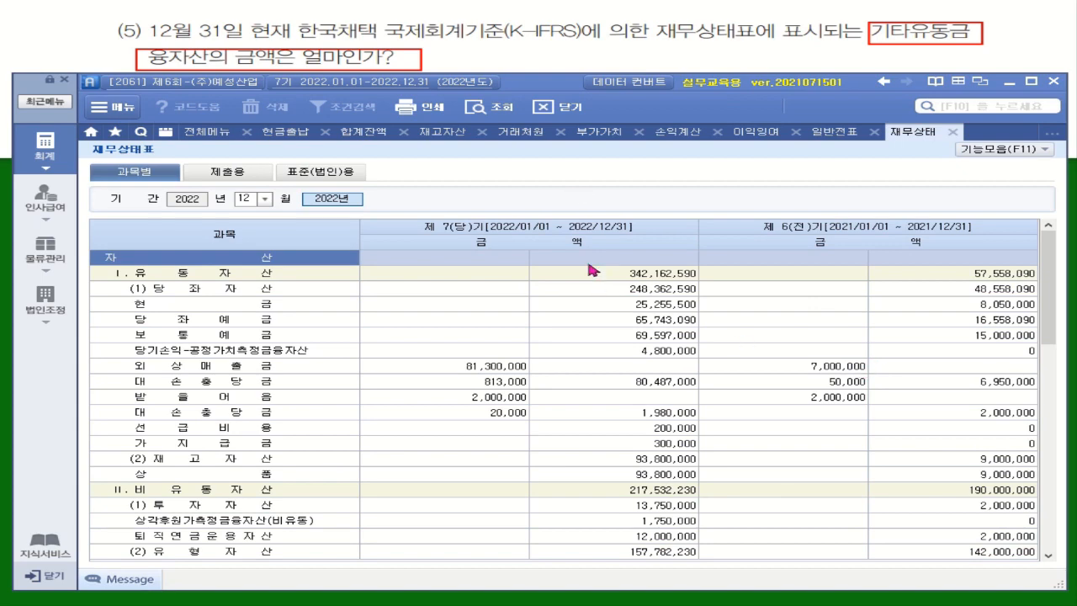
pyautogui.moveTo(545, 90); pyautogui.dragTo(545, 178)
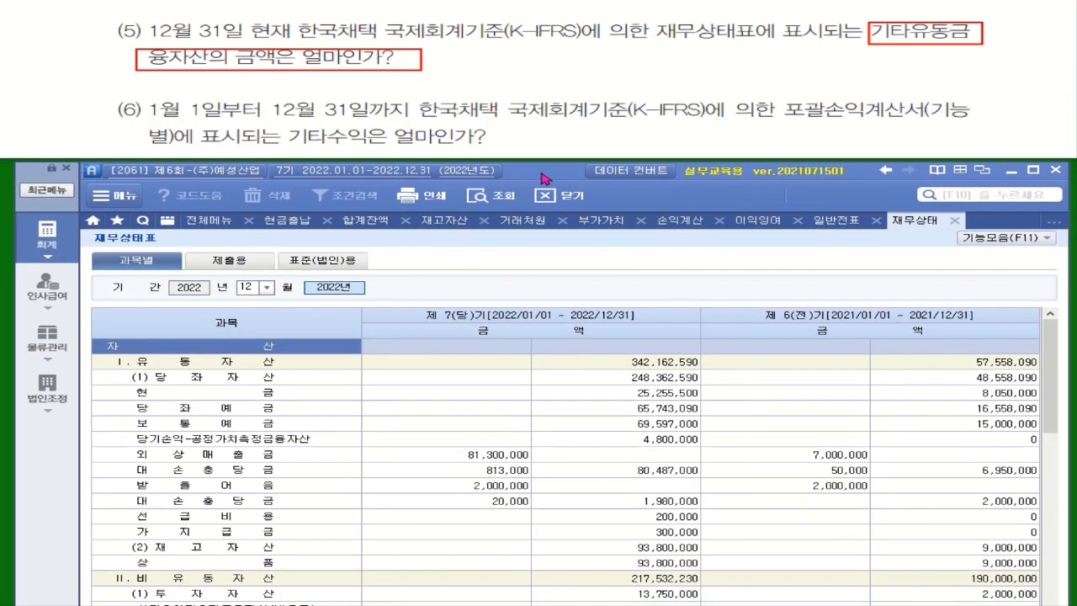
# Step: Query K-IFRS 재무상태표 for December 2022 and check the current-period amount of 기타유동금융자산
pyautogui.click(215, 225)
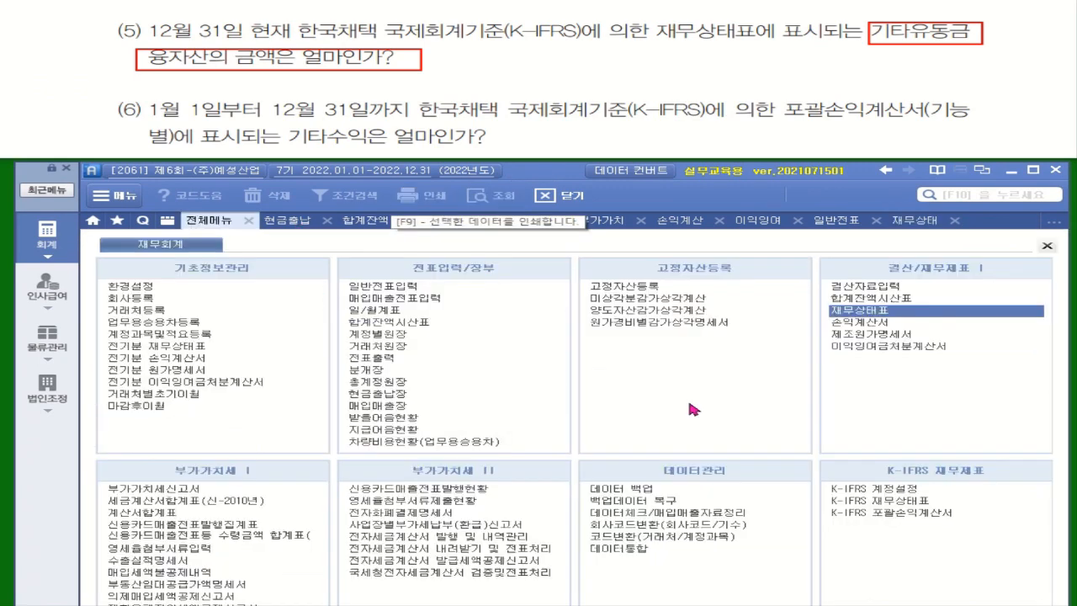
pyautogui.click(906, 505)
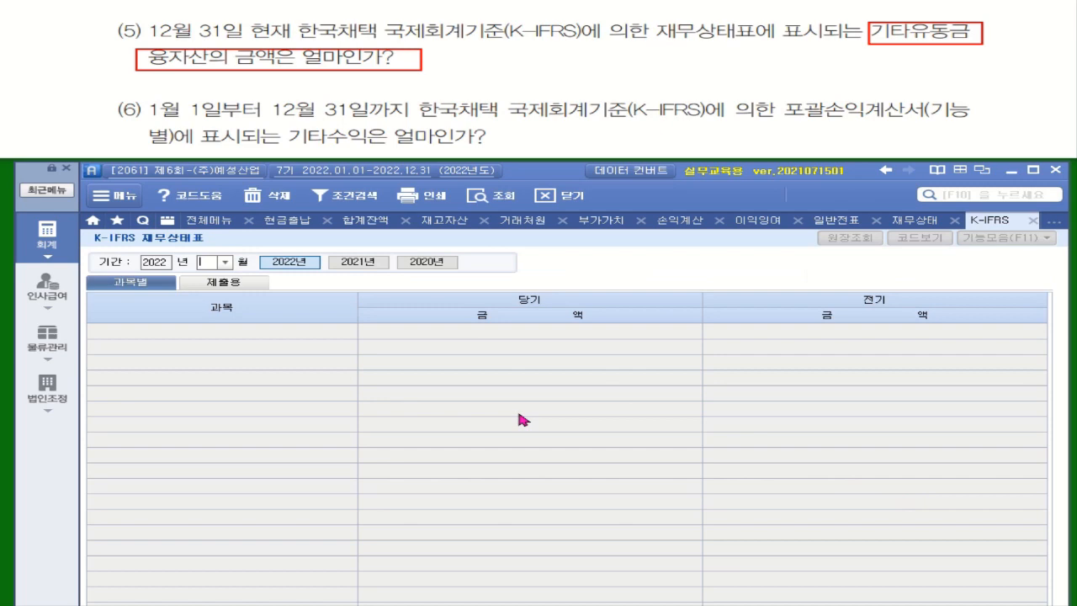
pyautogui.click(227, 263)
pyautogui.click(211, 388)
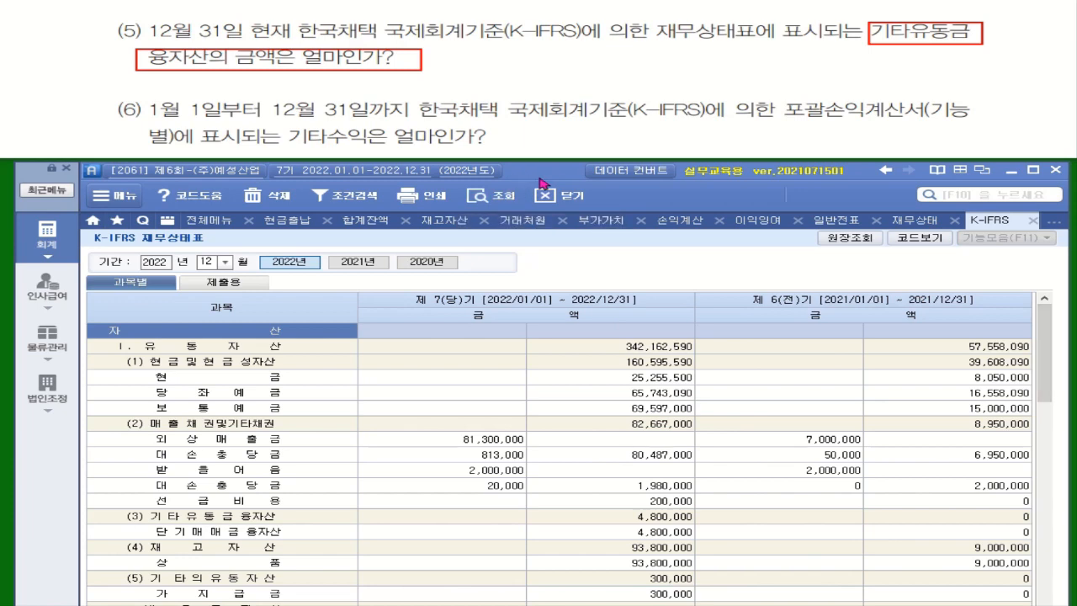
pyautogui.moveTo(1044, 384); pyautogui.dragTo(1050, 437)
pyautogui.click(227, 368)
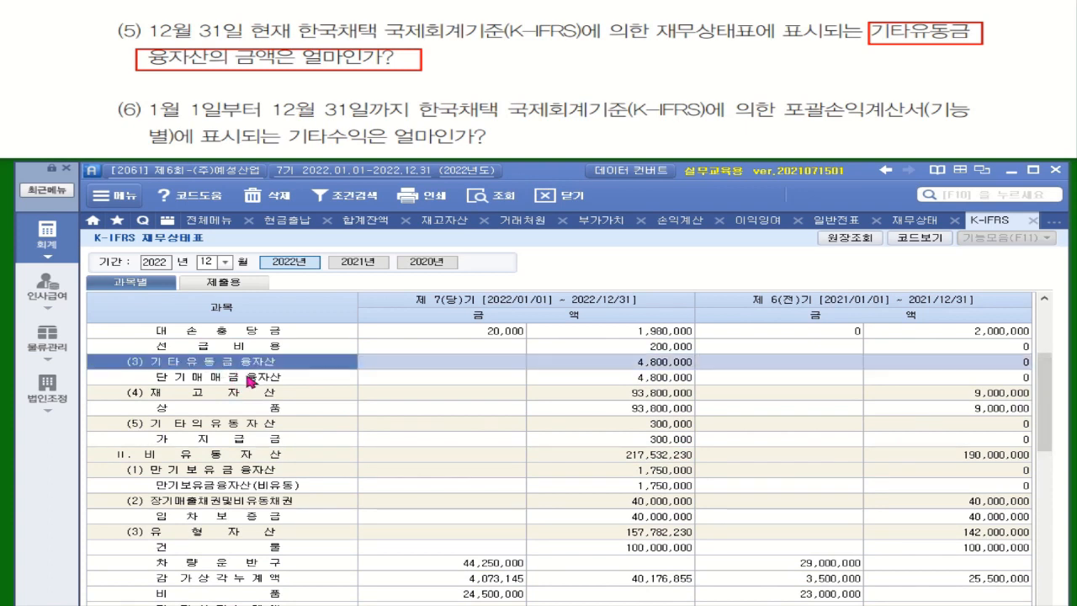
pyautogui.click(676, 364)
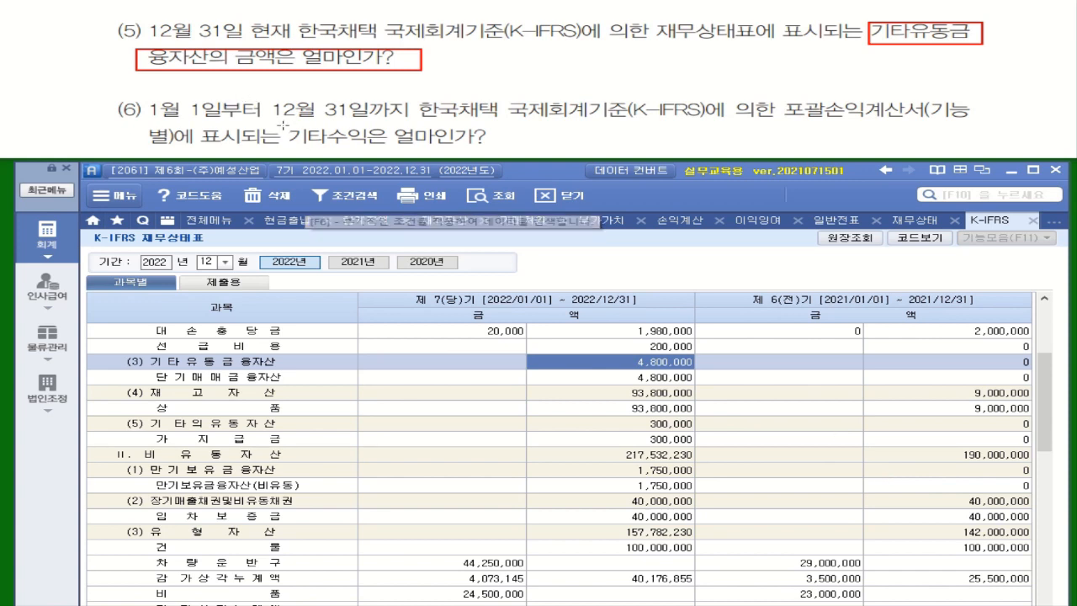
# Step: Query K-IFRS 포괄손익계산서 for December 2022 and check the current-period amount of 기타수익
pyautogui.moveTo(284, 127); pyautogui.dragTo(511, 149)
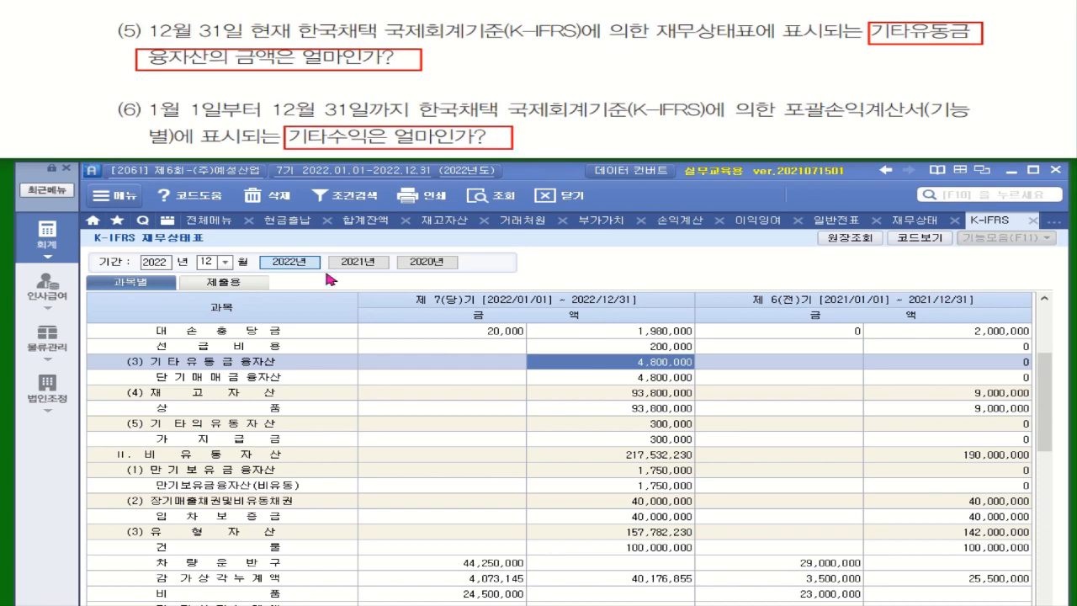
pyautogui.click(202, 220)
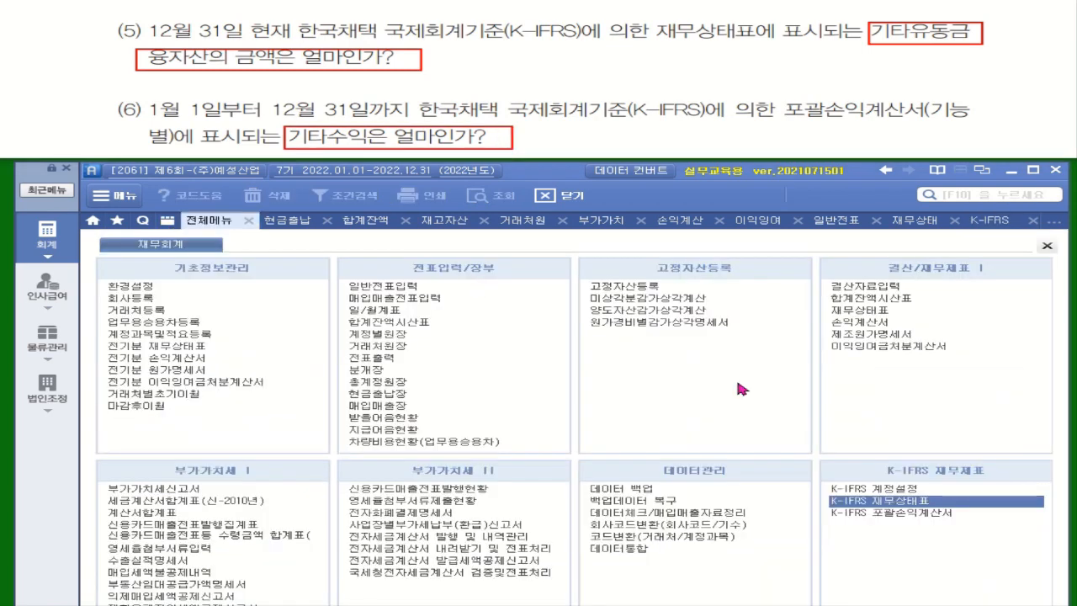
pyautogui.click(934, 515)
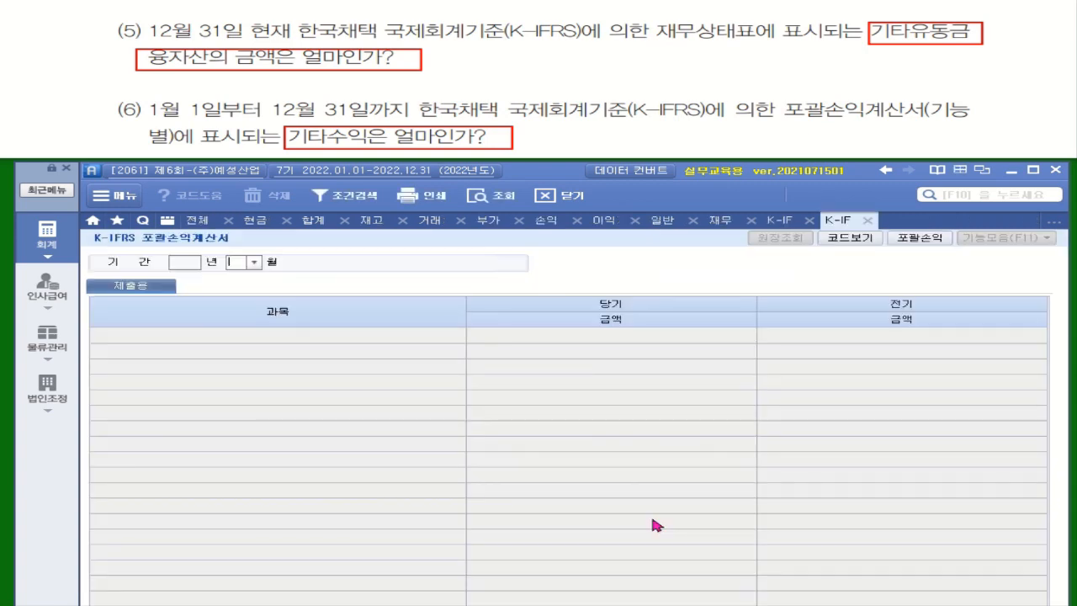
pyautogui.click(252, 263)
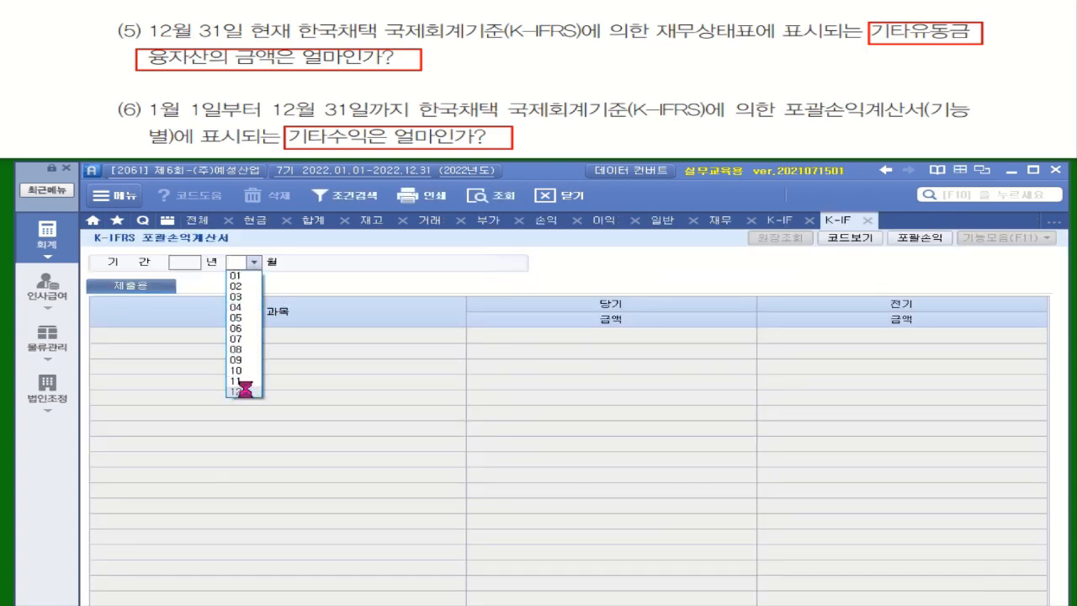
pyautogui.click(243, 391)
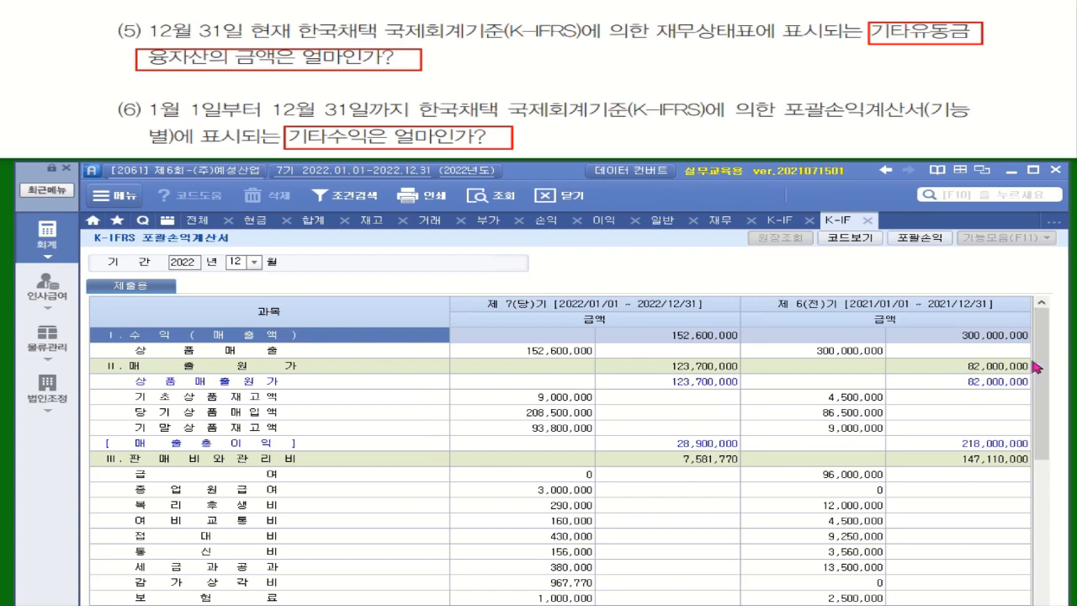
pyautogui.moveTo(1039, 352); pyautogui.dragTo(1032, 497)
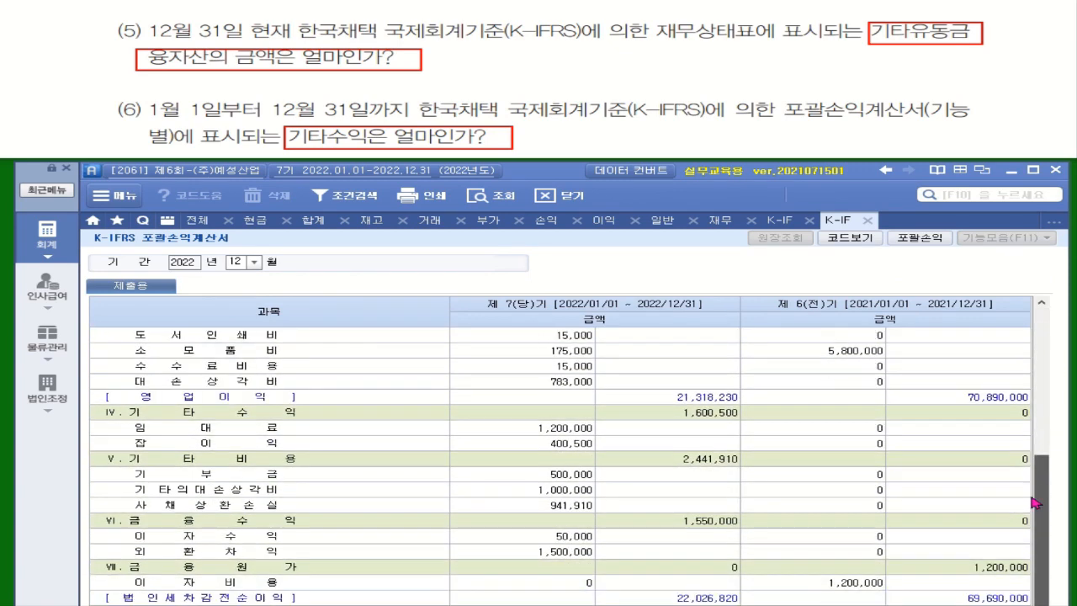
pyautogui.click(703, 415)
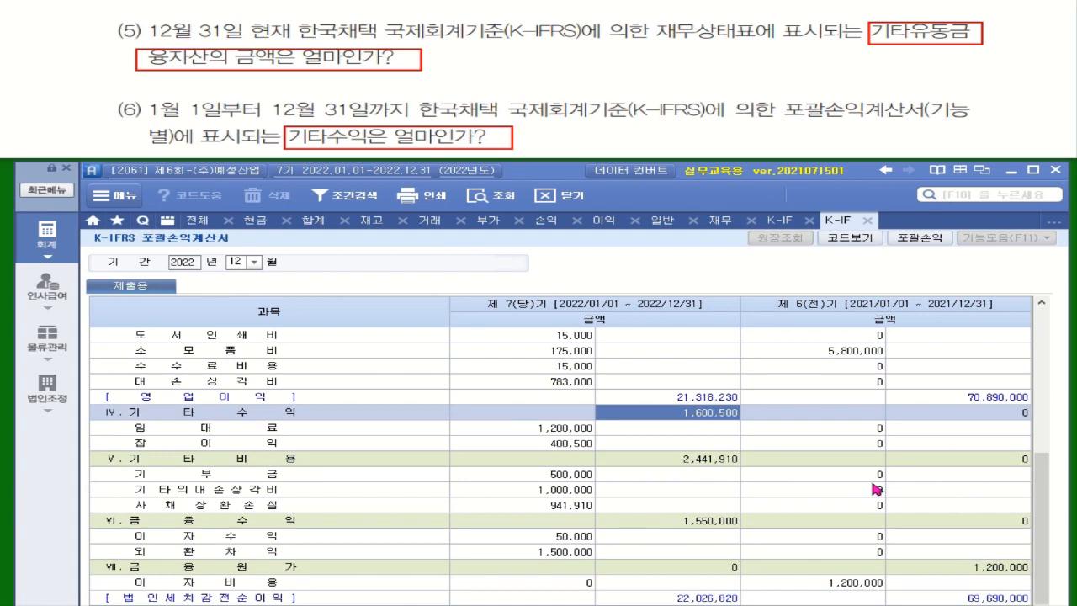